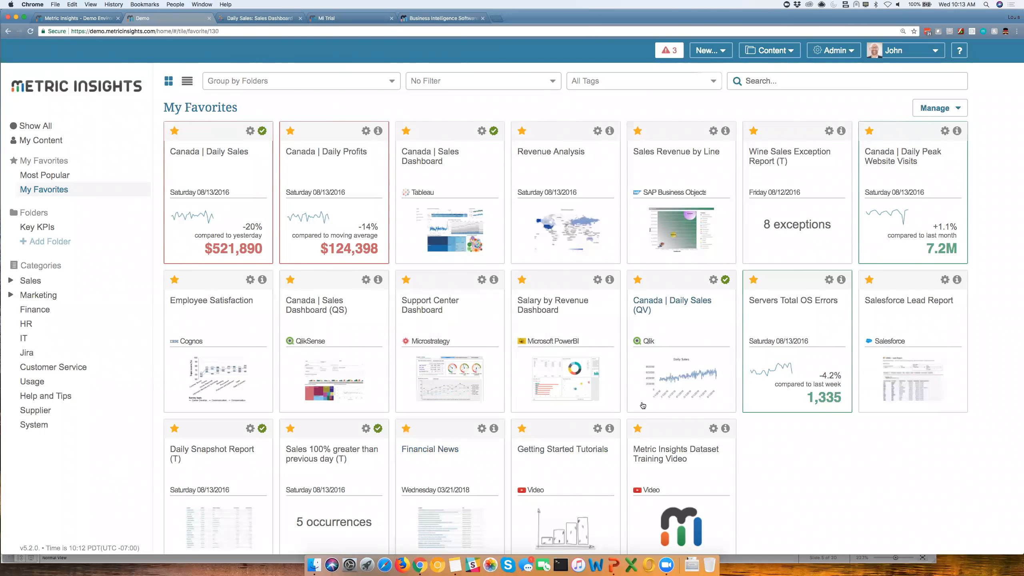
# Create a new metric measured daily from the My Favorites page
pyautogui.click(710, 54)
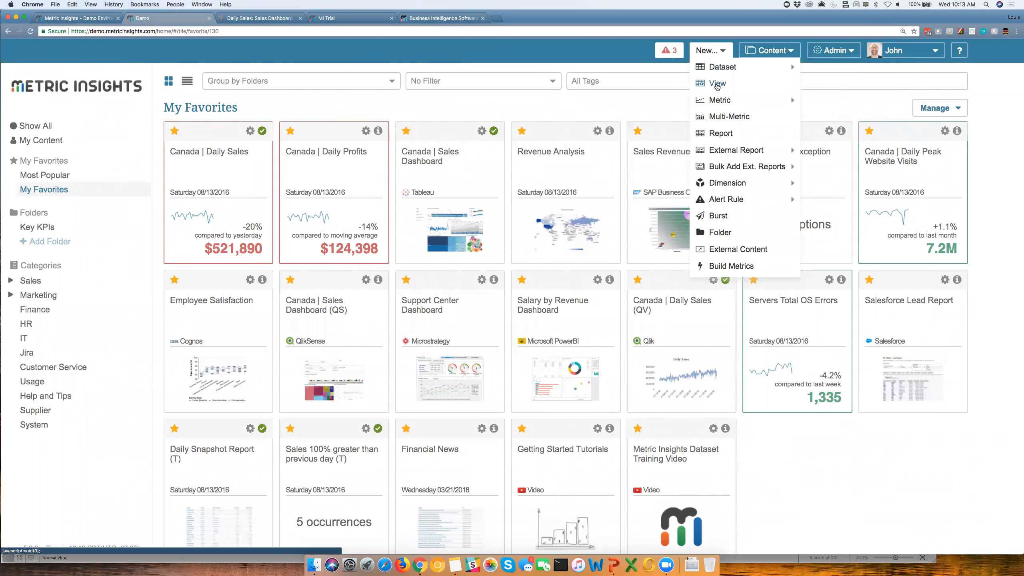
pyautogui.moveTo(719, 102)
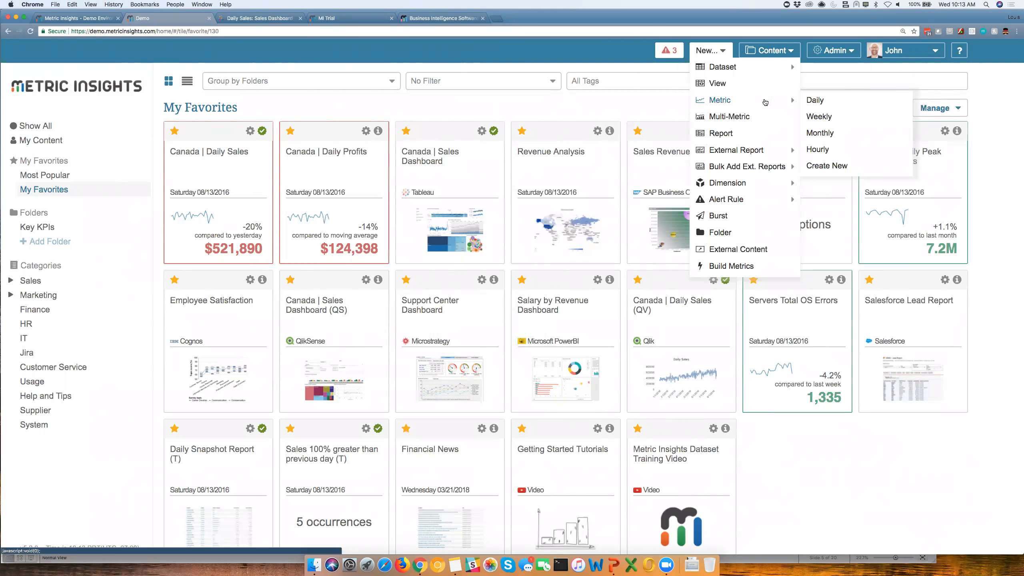
pyautogui.click(817, 101)
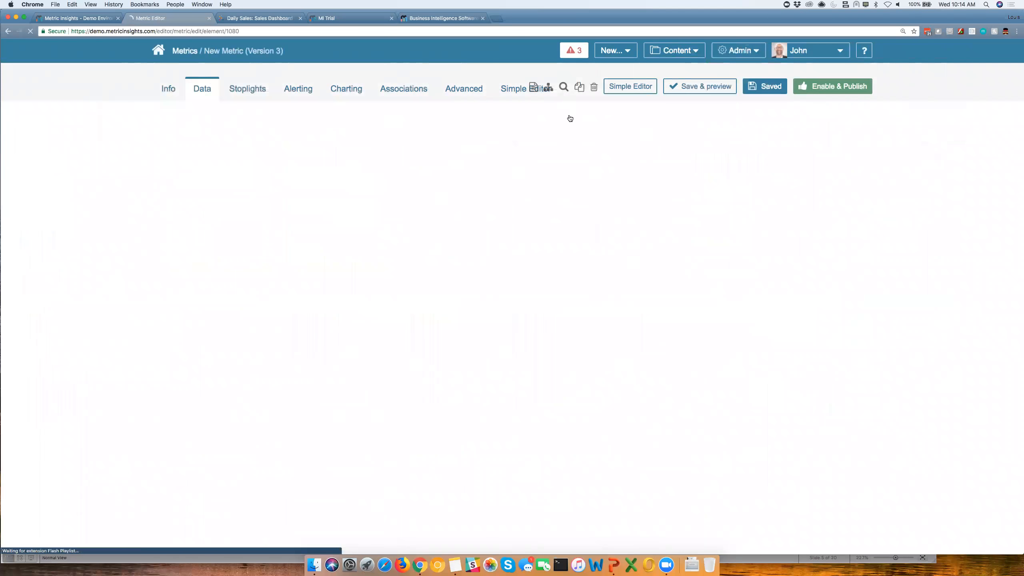
# Replace the new metric's default name with Daily Sales (SQL)
pyautogui.click(173, 92)
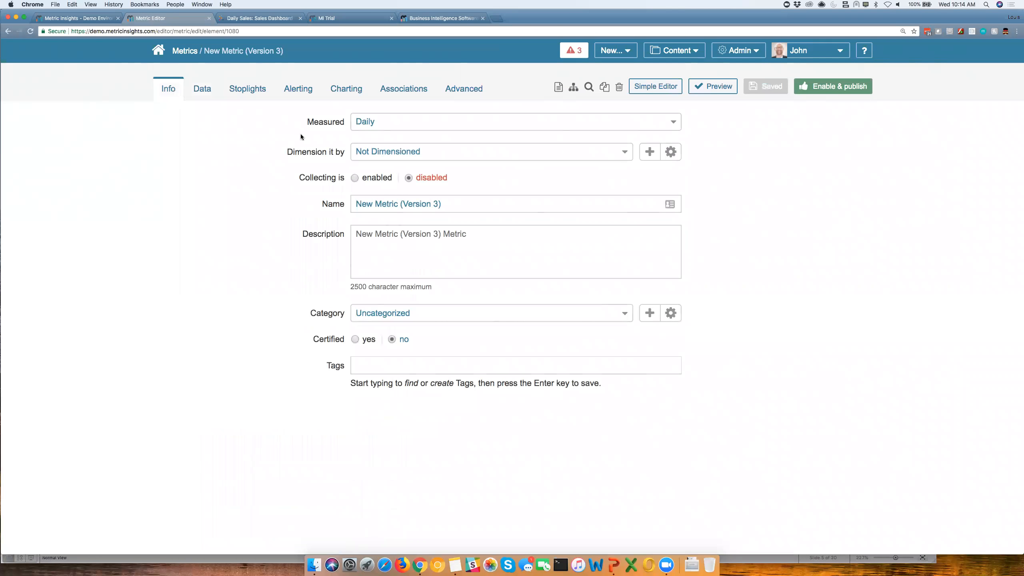
pyautogui.moveTo(446, 204); pyautogui.dragTo(343, 204)
pyautogui.write('Sales')
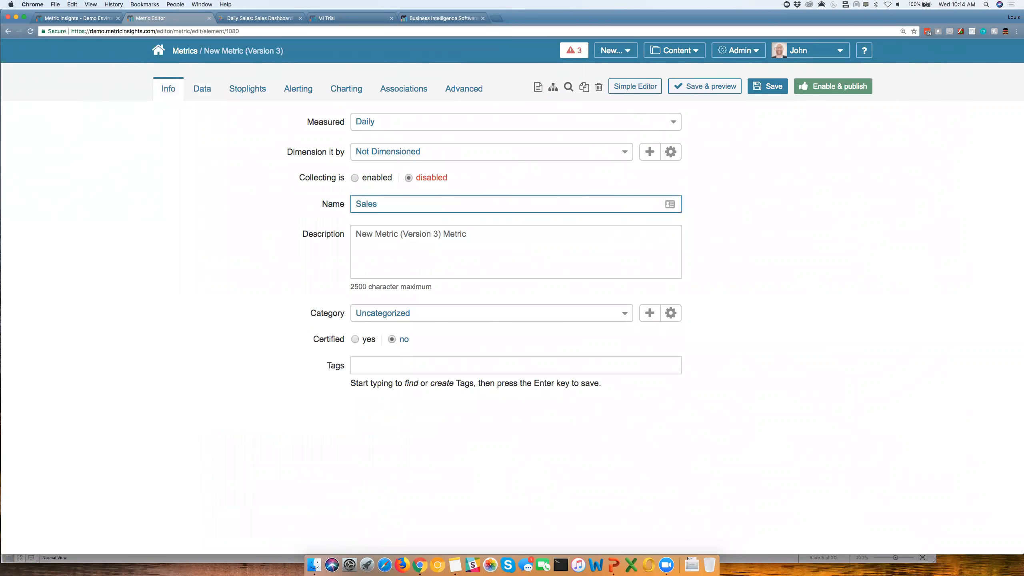
pyautogui.press('BackSpace')
pyautogui.press('BackSpace')
pyautogui.press('BackSpace')
pyautogui.press('BackSpace')
pyautogui.press('BackSpace')
pyautogui.write('Daily S')
pyautogui.press('BackSpace')
pyautogui.write('Sales (SQL)')
# Dimension the metric by Country and assign it to the Webinar category
pyautogui.click(399, 155)
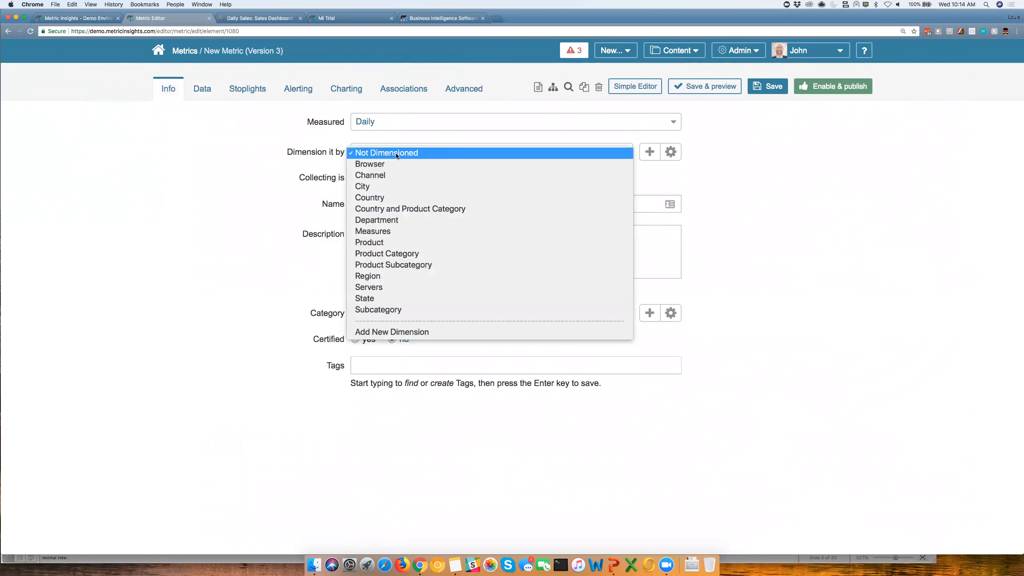
pyautogui.click(376, 197)
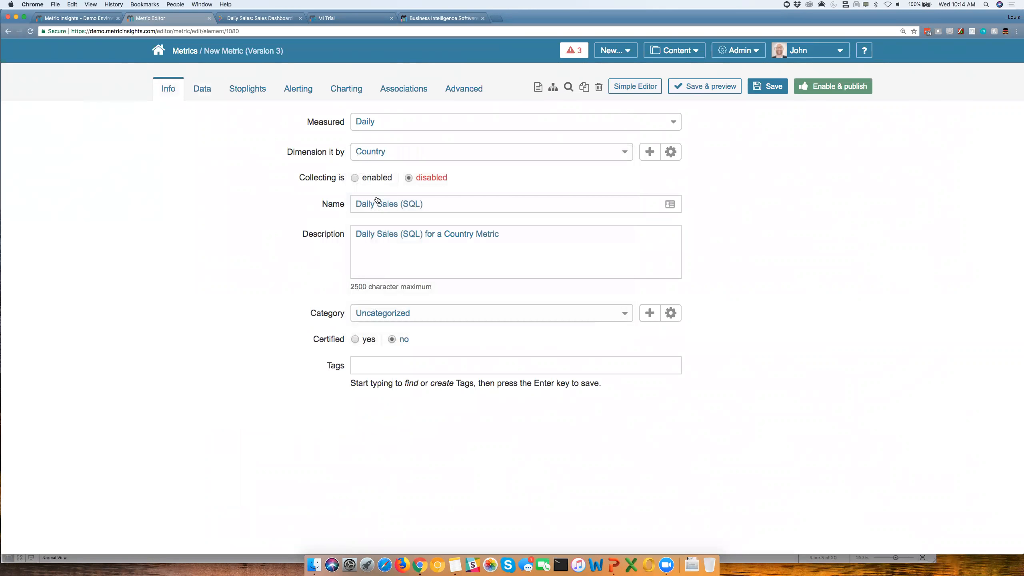
pyautogui.click(392, 315)
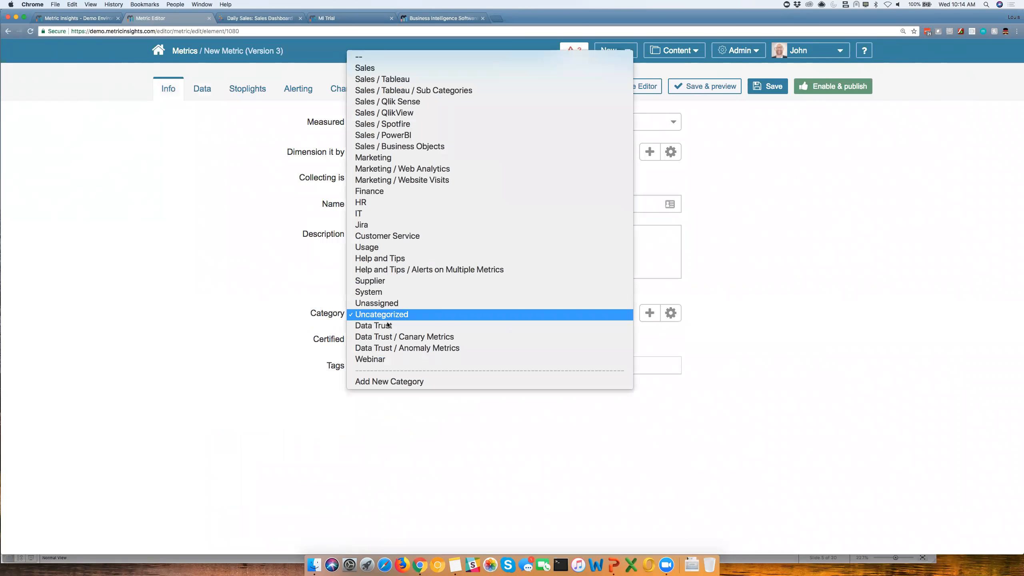
pyautogui.click(370, 359)
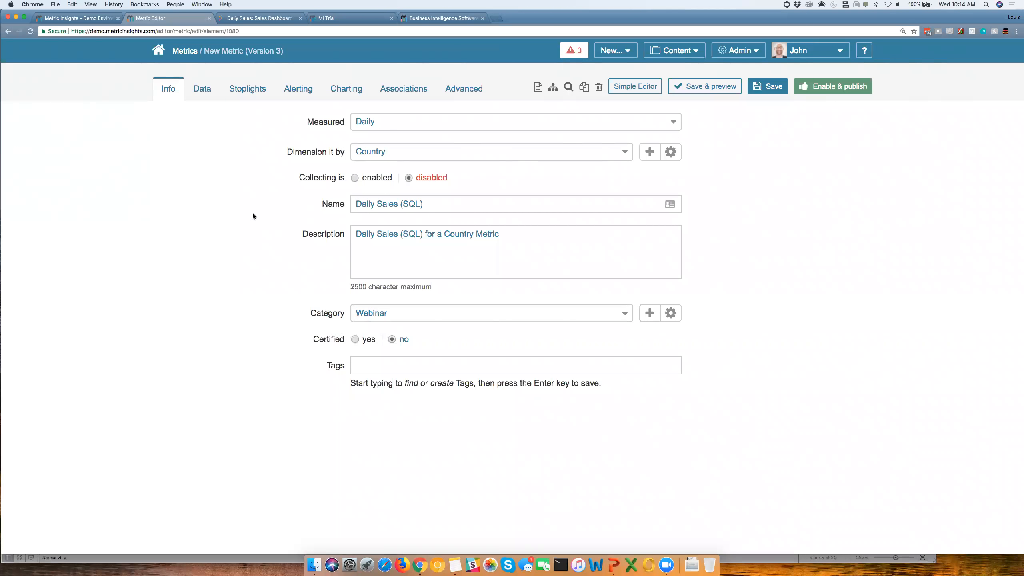
# Set the data source of the Daily Sales (SQL) metric to Demo DB (SQL)
pyautogui.click(208, 94)
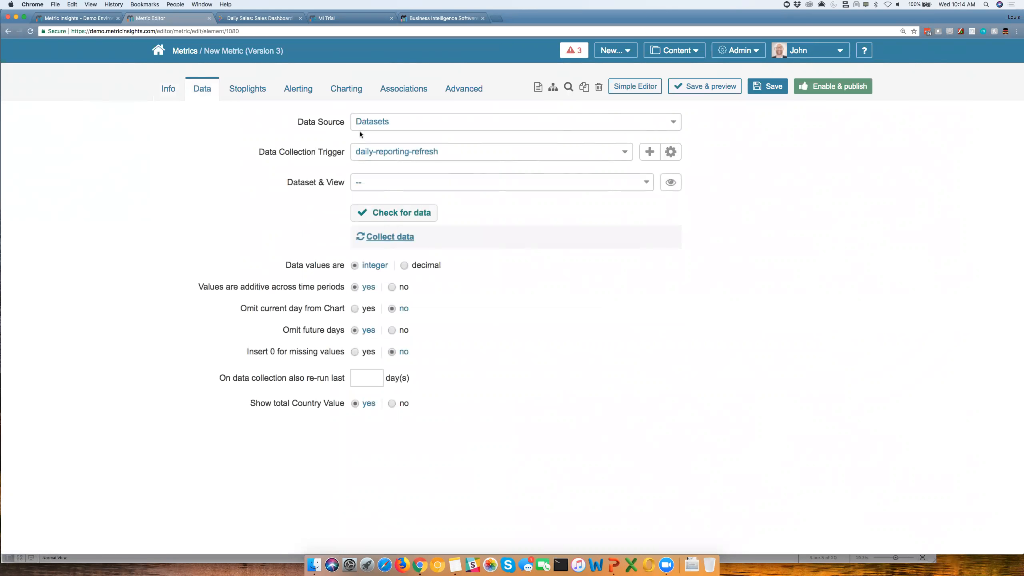
pyautogui.click(414, 123)
pyautogui.scroll(-3, 415, 124)
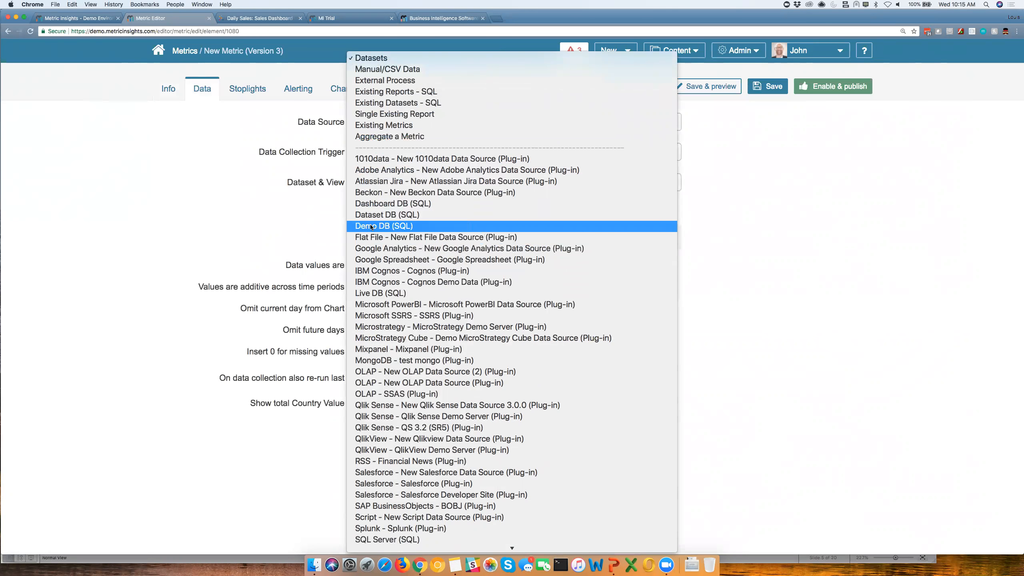
pyautogui.click(428, 226)
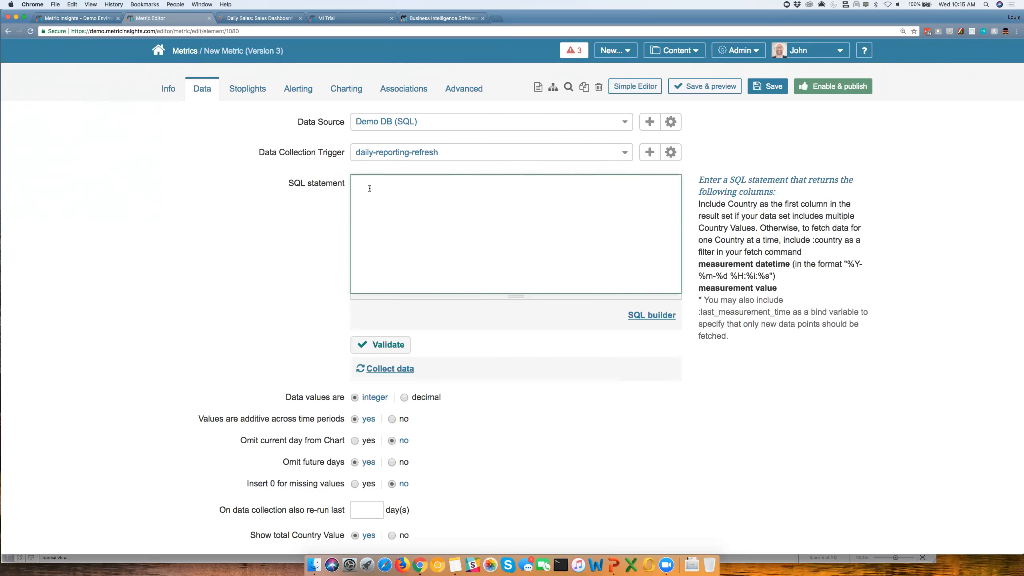
# Enter and validate SELECT country, calendar_date, sum(total_sales_amount) from daily_sales_summary_demo_2016 GROUP BY 1, 2, accepting decimal data values
pyautogui.write('SELECT country, calendar_date, sum(total_sales_amount) from daily_sales_summary_demo_2016 GROUP BY 1, 2')
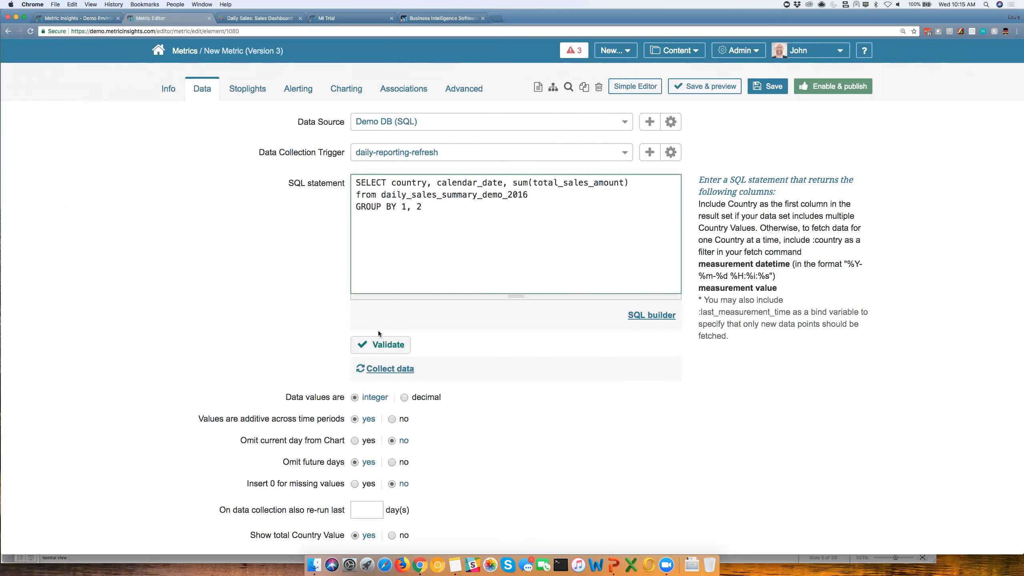
pyautogui.click(380, 345)
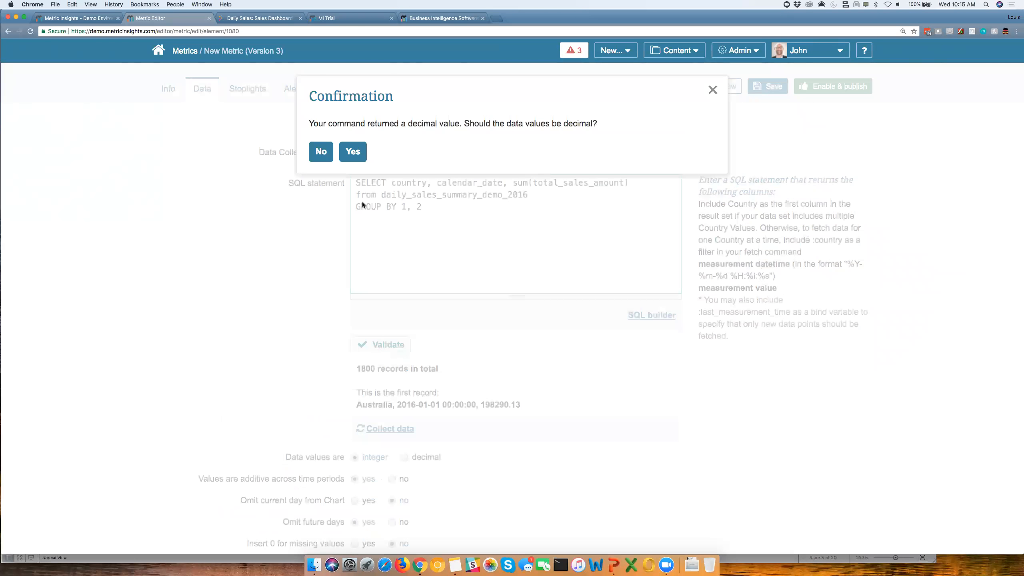
pyautogui.click(357, 160)
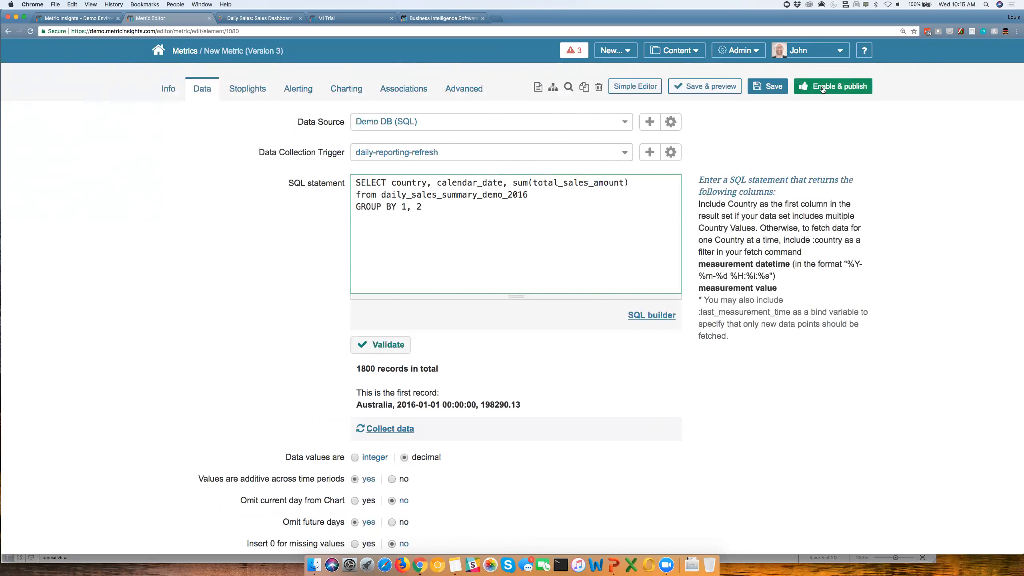
# Collect the data for the Daily Sales (SQL) metric, and enable and publish it
pyautogui.click(403, 429)
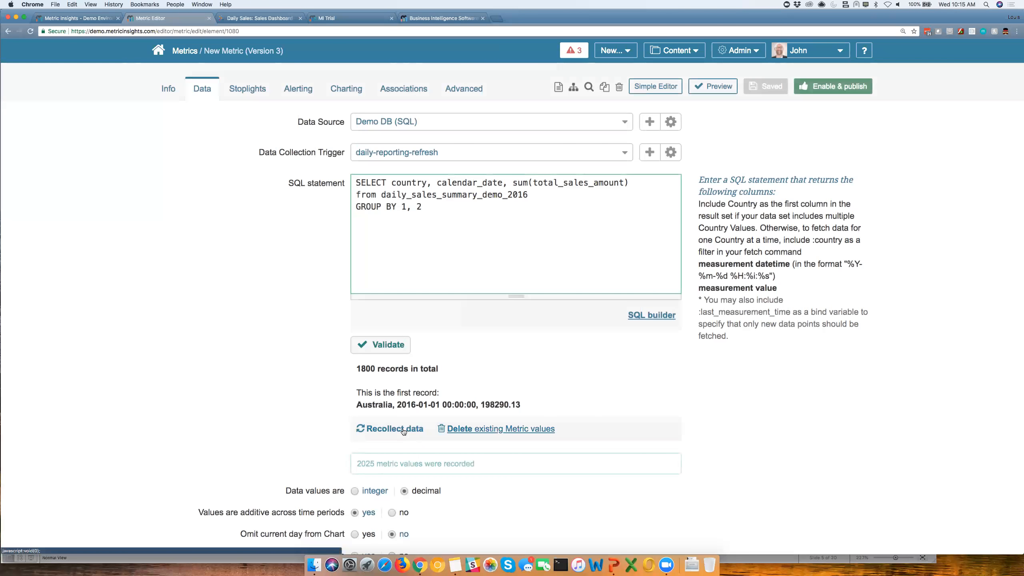
pyautogui.click(821, 90)
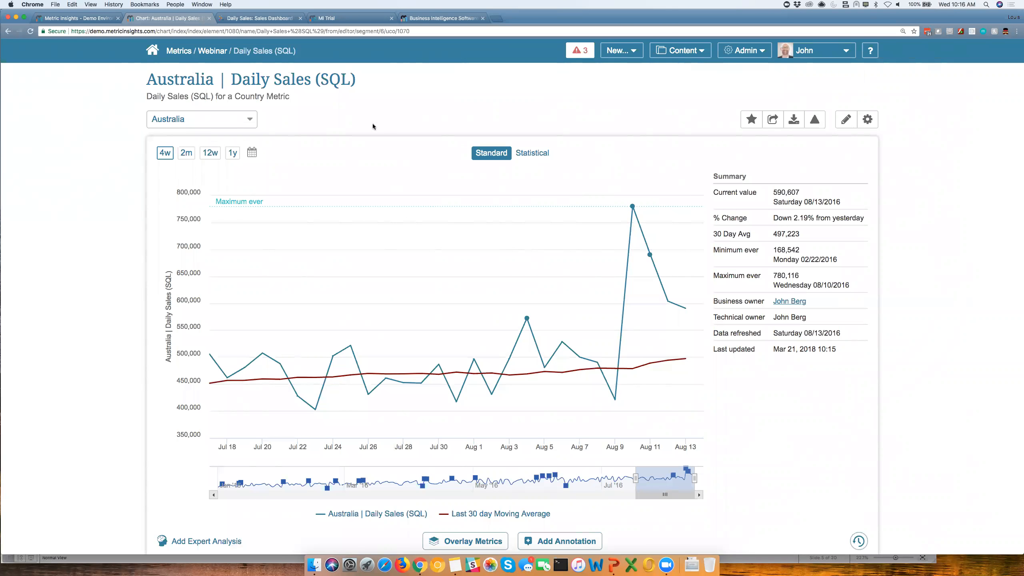
# Display the Daily Sales (SQL) chart for Canada in the Statistical view
pyautogui.click(251, 122)
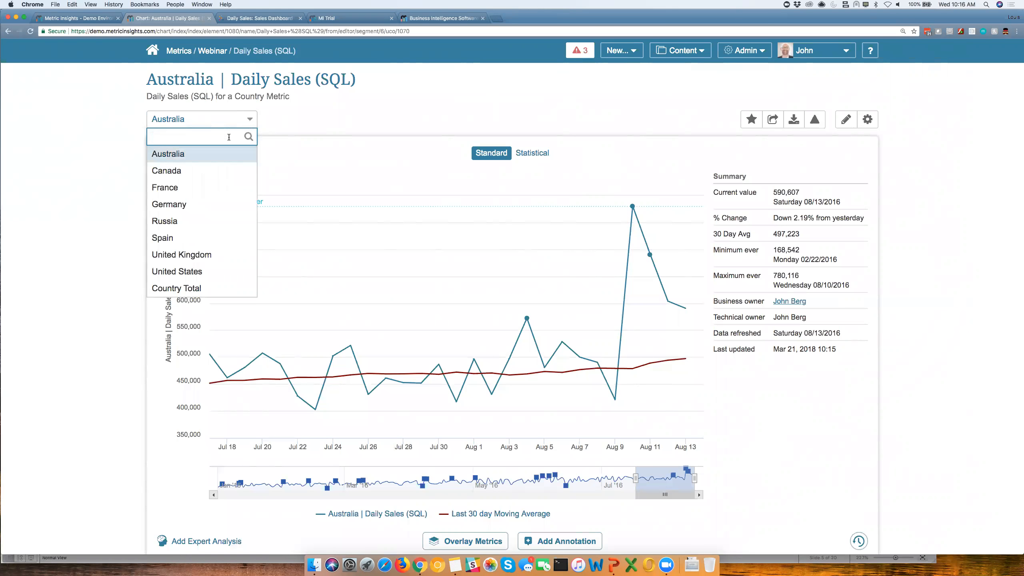
pyautogui.click(197, 173)
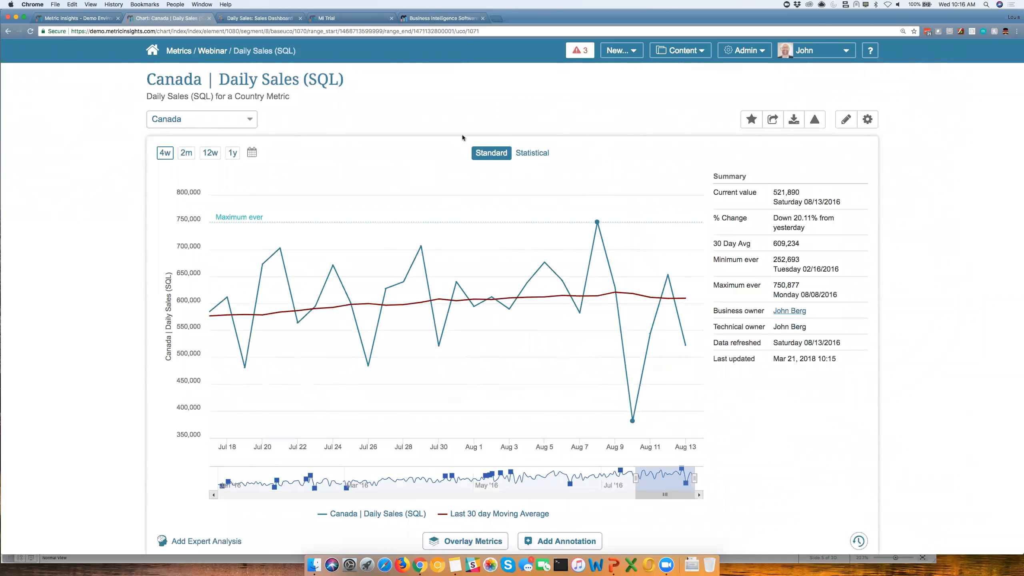
pyautogui.click(532, 155)
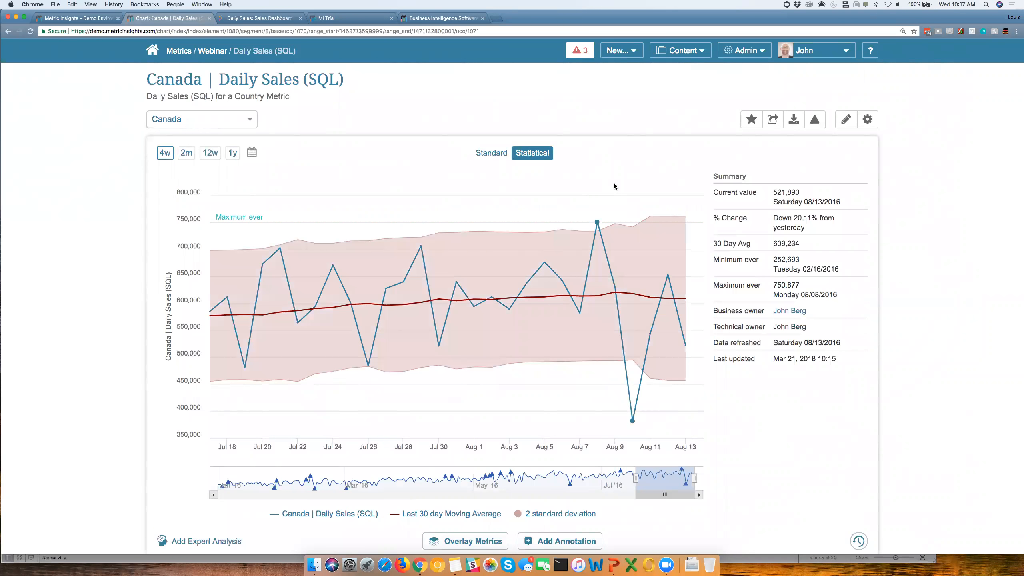
pyautogui.moveTo(600, 210)
# Examine Canada's daily sales over one year and return to the four-week range
pyautogui.click(234, 153)
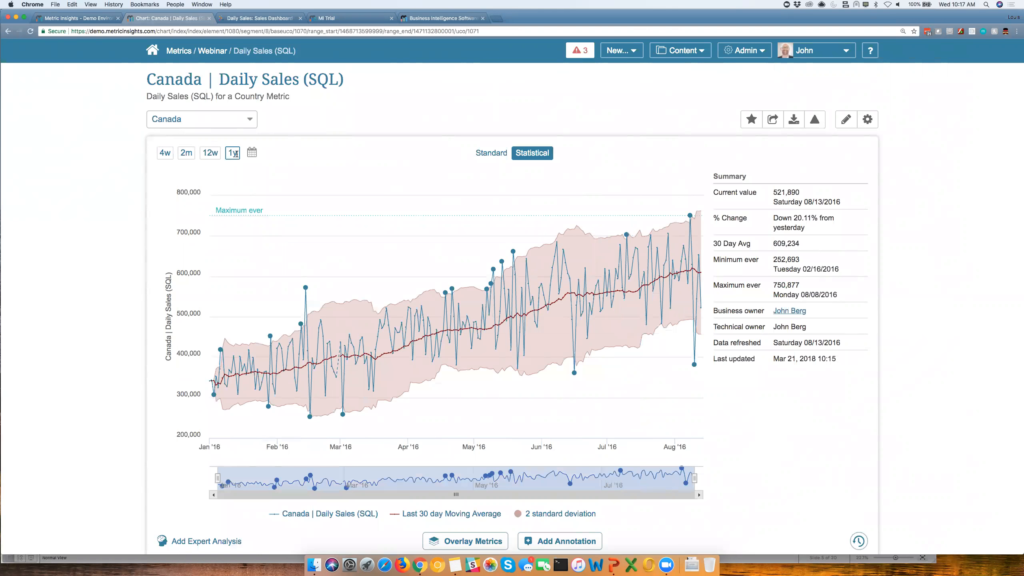
pyautogui.click(250, 120)
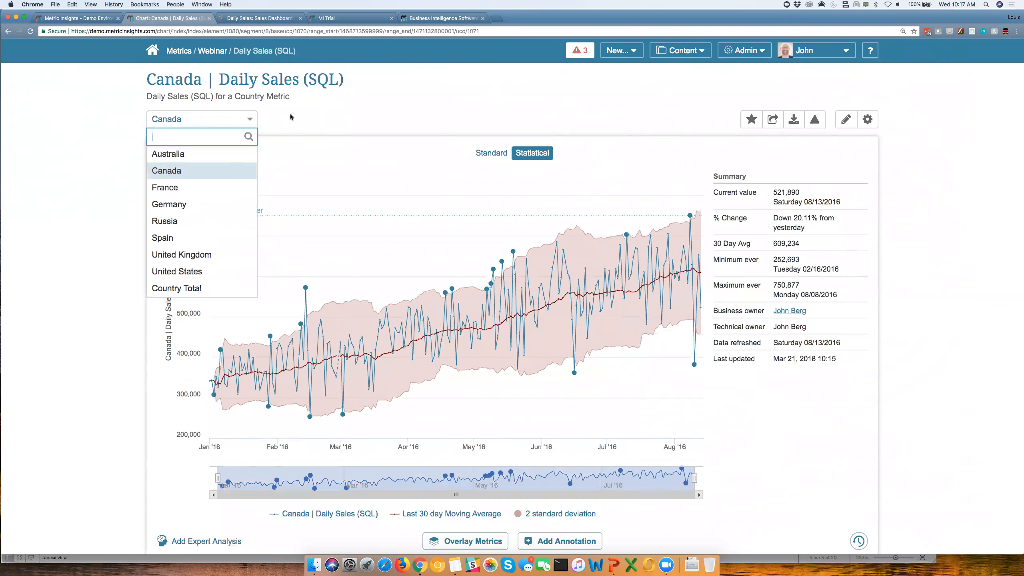
pyautogui.click(305, 119)
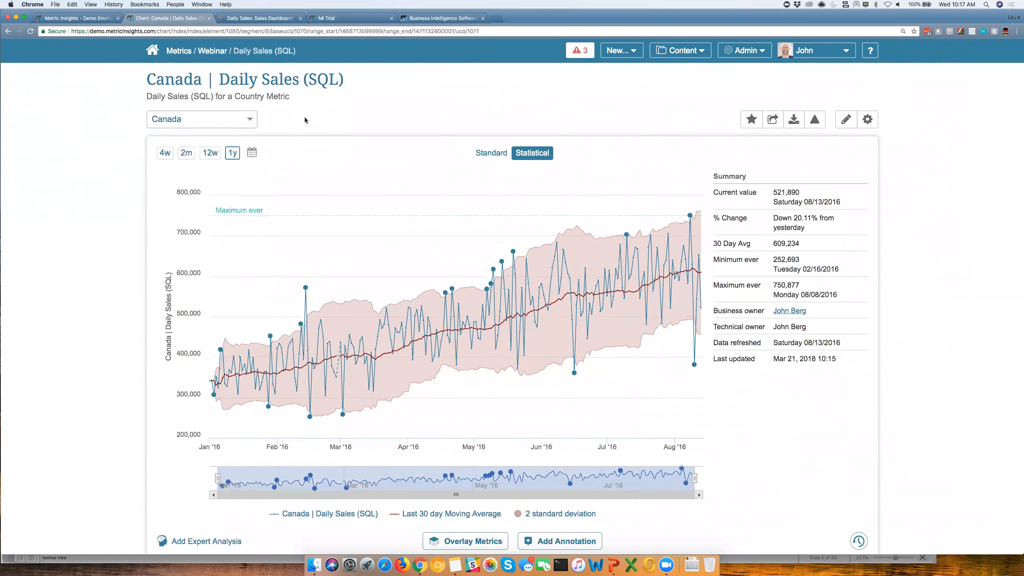
pyautogui.click(165, 156)
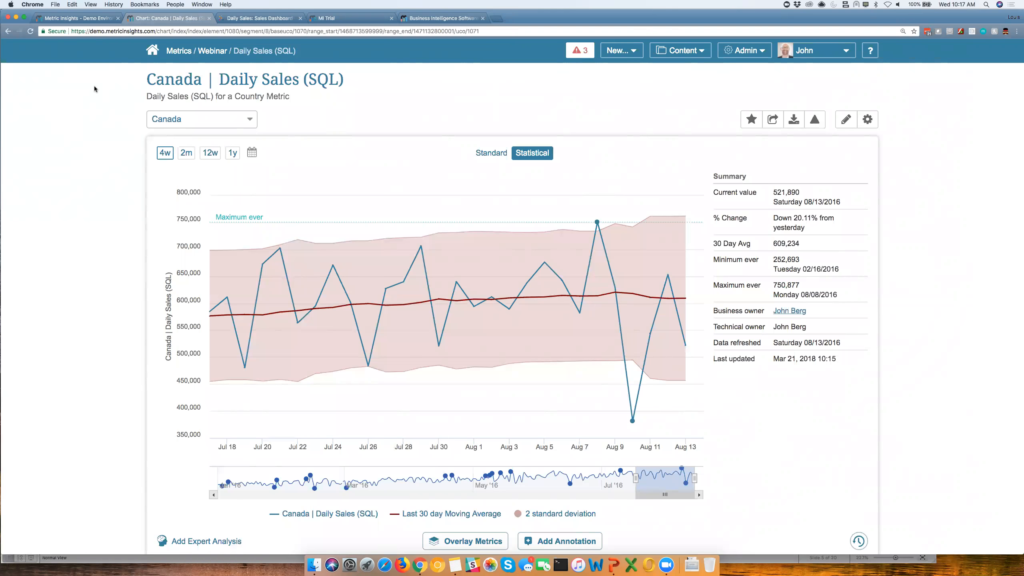
# Switch to Tableau to examine the Sales Dashboard, and return to the Canada Daily Sales chart in Metric Insights
pyautogui.click(255, 18)
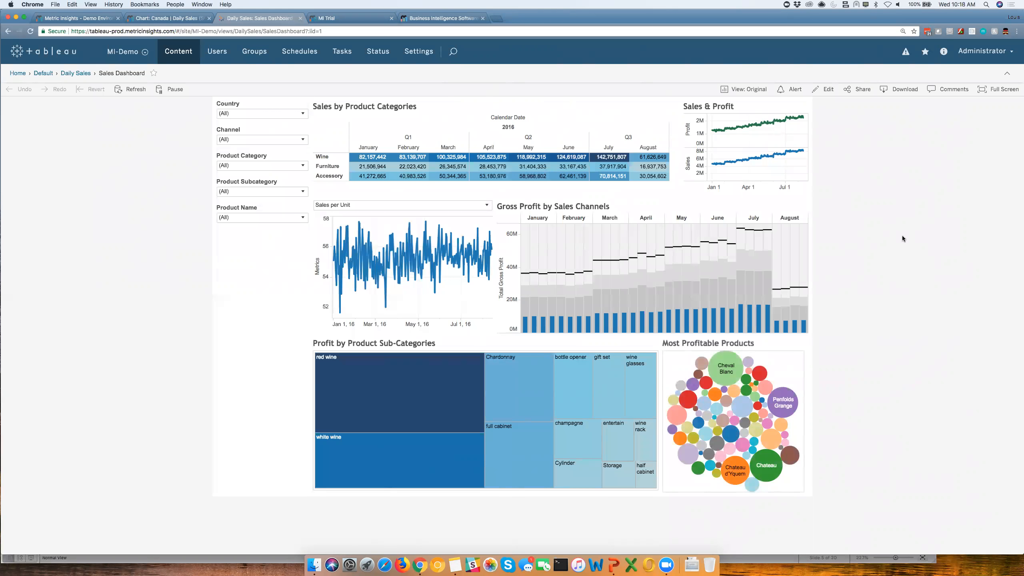
pyautogui.moveTo(725, 135)
pyautogui.click(167, 18)
# Create a second daily metric from the Daily Sales (SQL) chart page
pyautogui.click(621, 51)
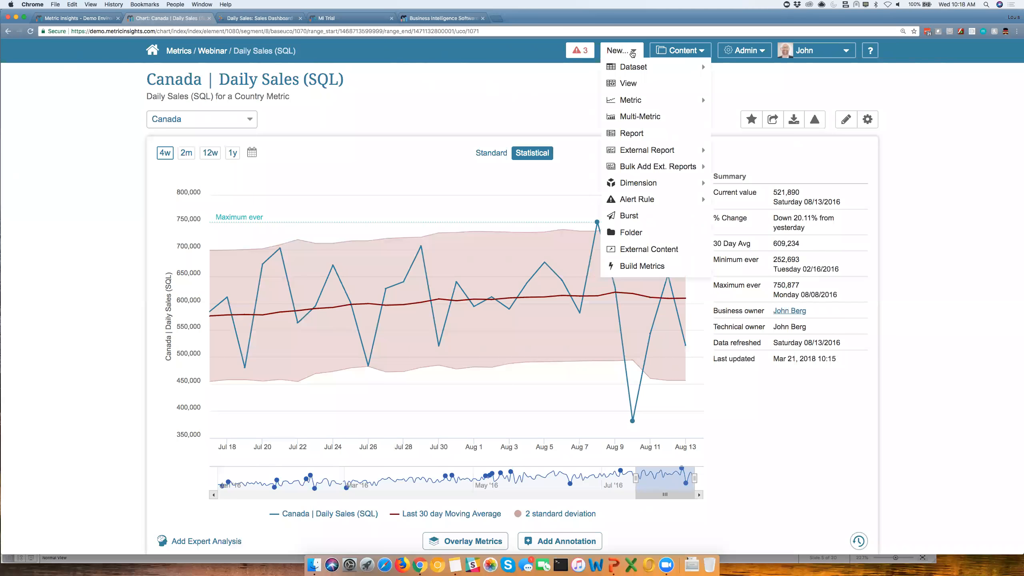
pyautogui.moveTo(636, 101)
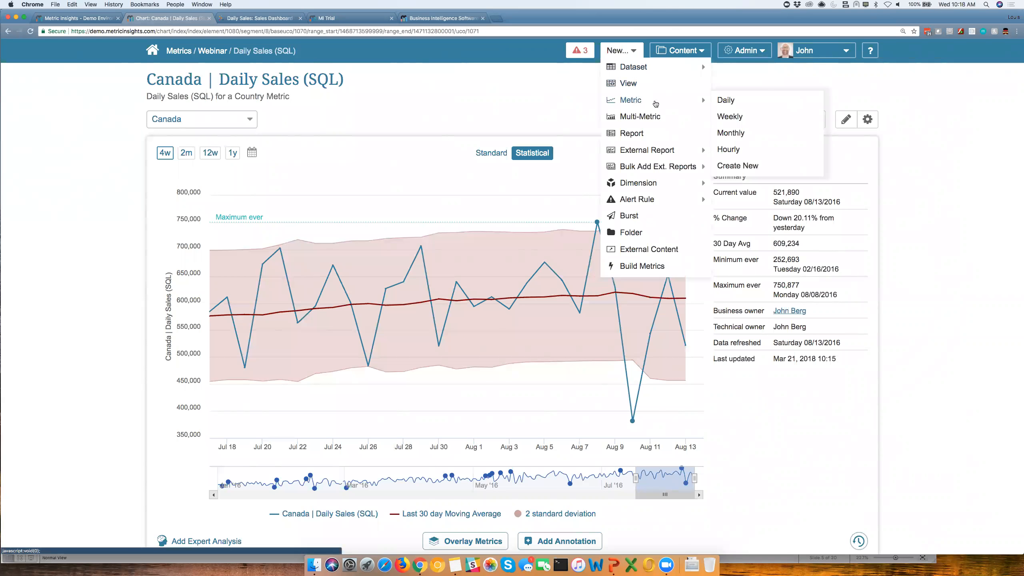
pyautogui.click(726, 101)
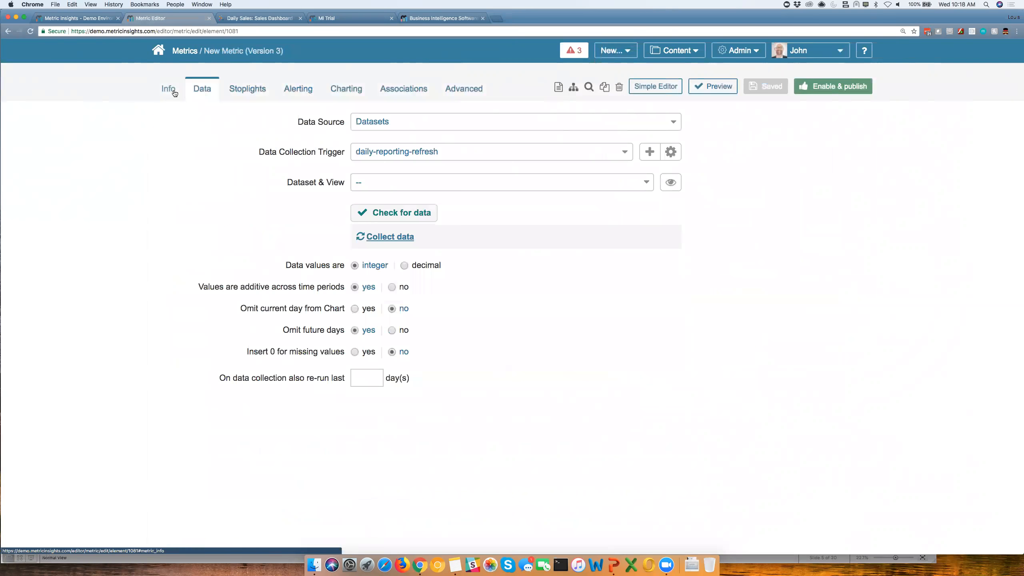
# Dimension the second metric by Country and name it Daily Sales (T)
pyautogui.click(175, 90)
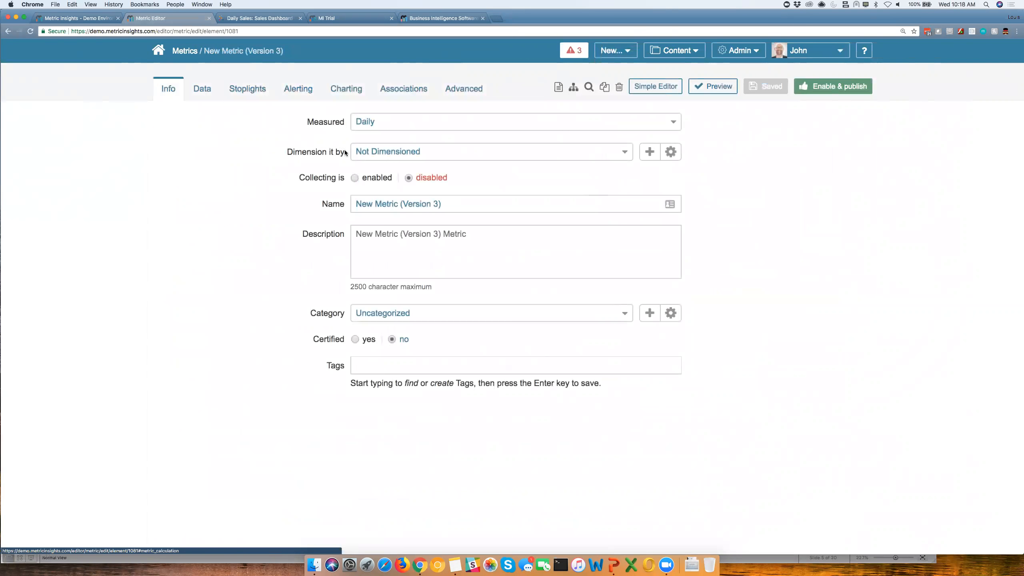
pyautogui.click(400, 154)
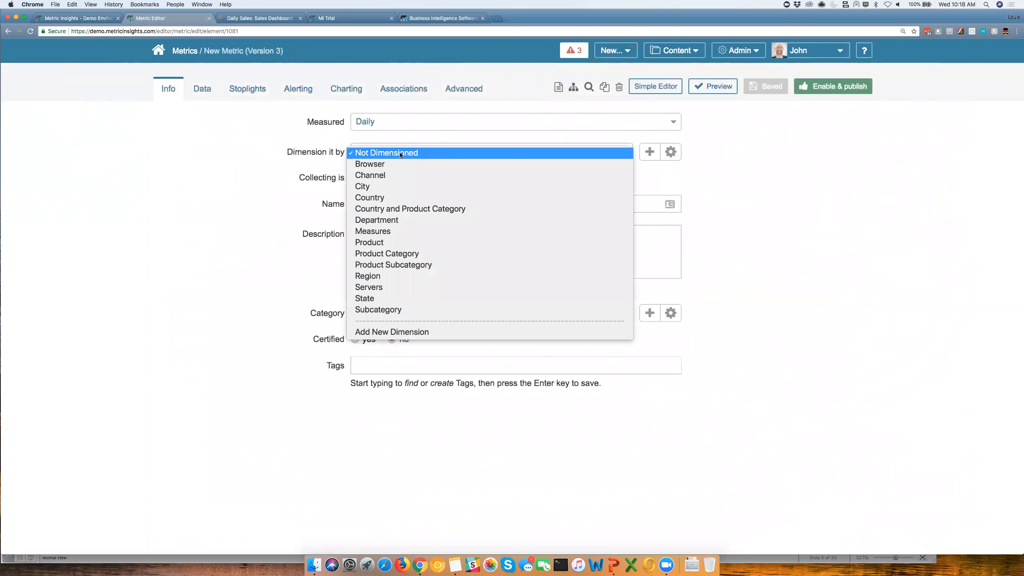
pyautogui.click(395, 198)
pyautogui.click(323, 205)
pyautogui.write('Dal')
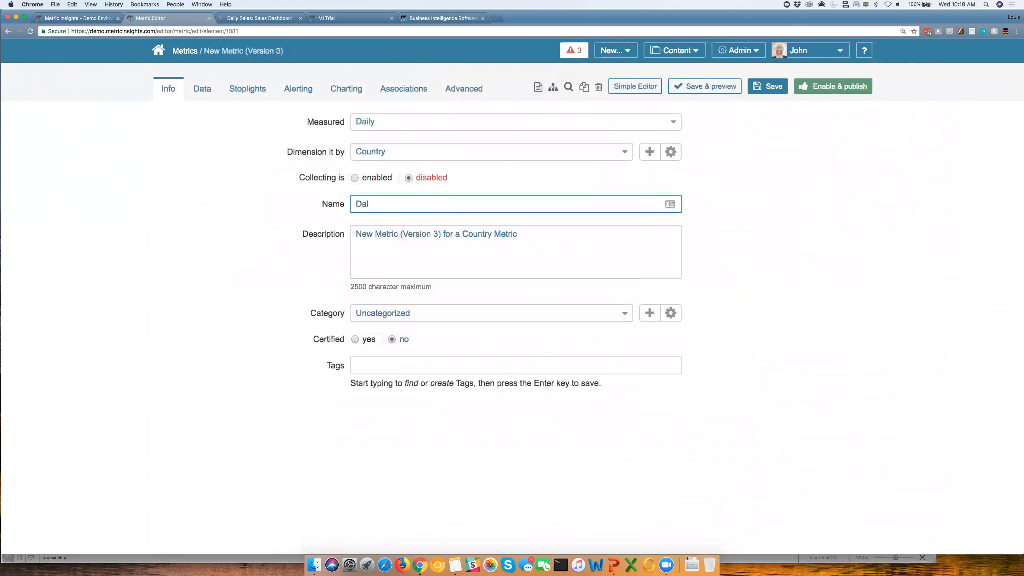
pyautogui.press('BackSpace')
pyautogui.press('BackSpace')
pyautogui.write('ily Sales (T)')
# Assign the Daily Sales (T) metric to the Webinar category
pyautogui.click(382, 253)
pyautogui.click(392, 311)
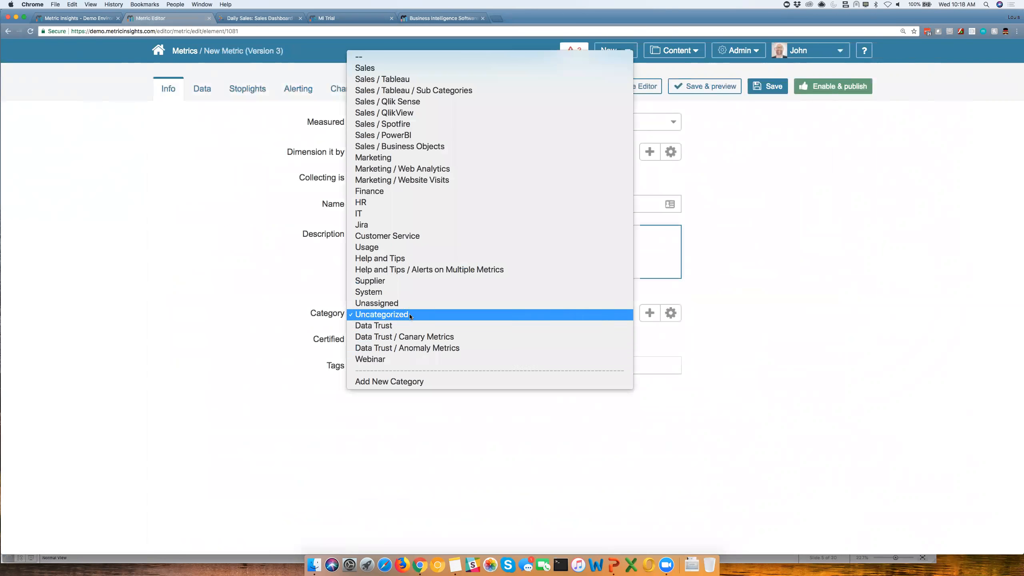
pyautogui.click(388, 359)
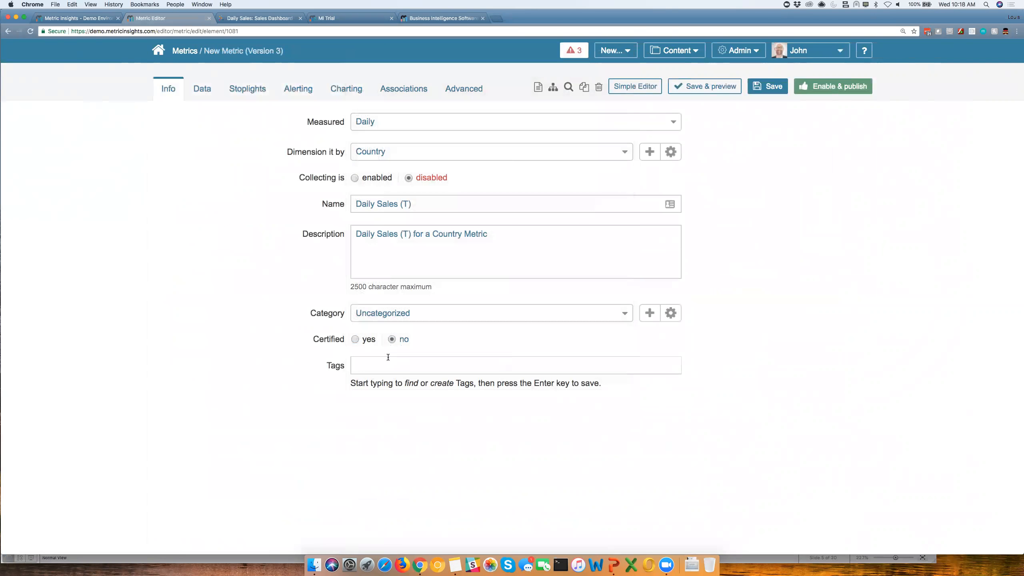
# Set the metric's data source to Tableau Demo Server (Plug-in) and select the Sales & Gross Profit worksheet from Daily Sales
pyautogui.click(205, 92)
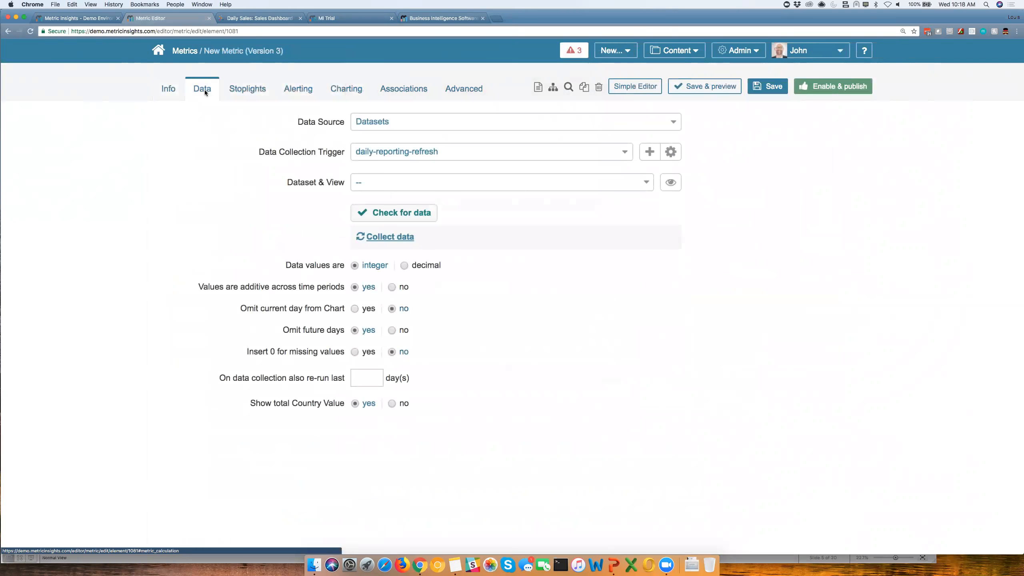
pyautogui.click(395, 130)
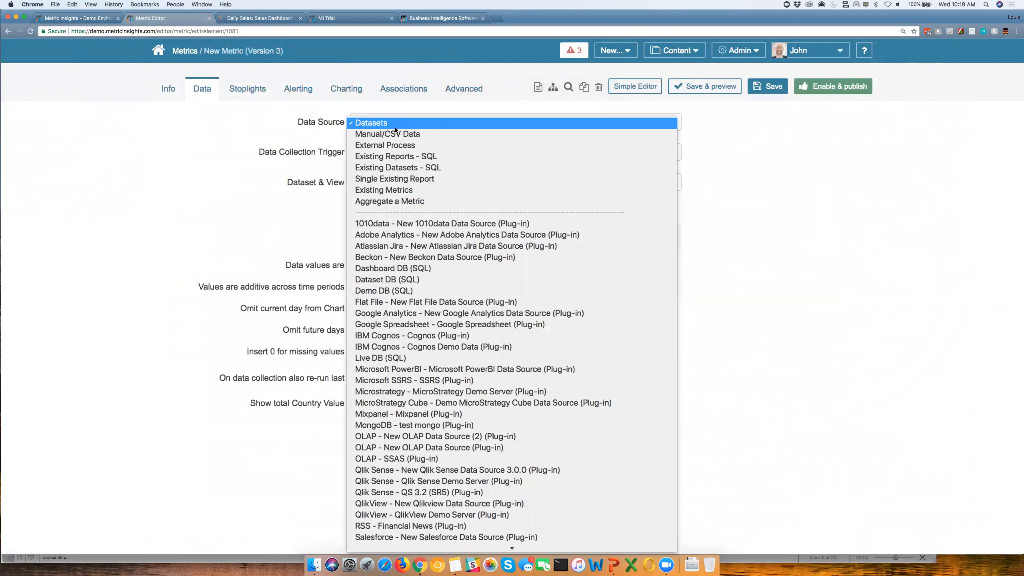
pyautogui.scroll(-3, 403, 287)
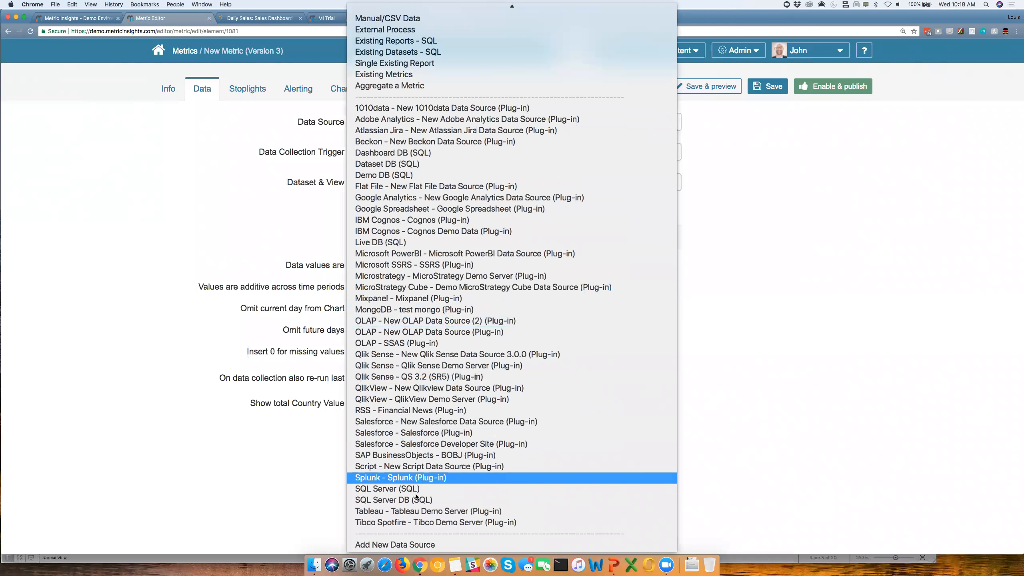
pyautogui.click(417, 512)
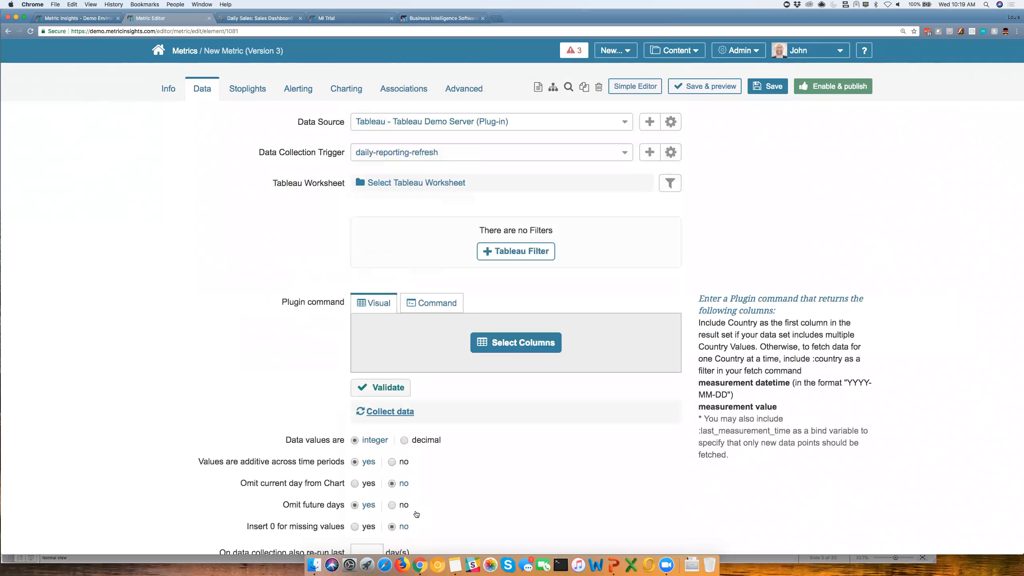
pyautogui.click(430, 181)
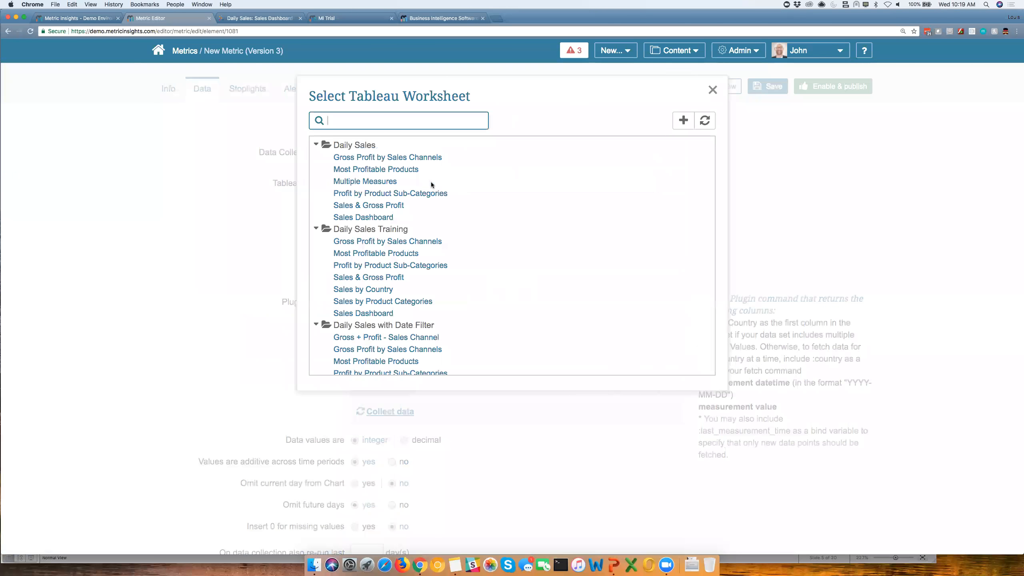
pyautogui.click(368, 206)
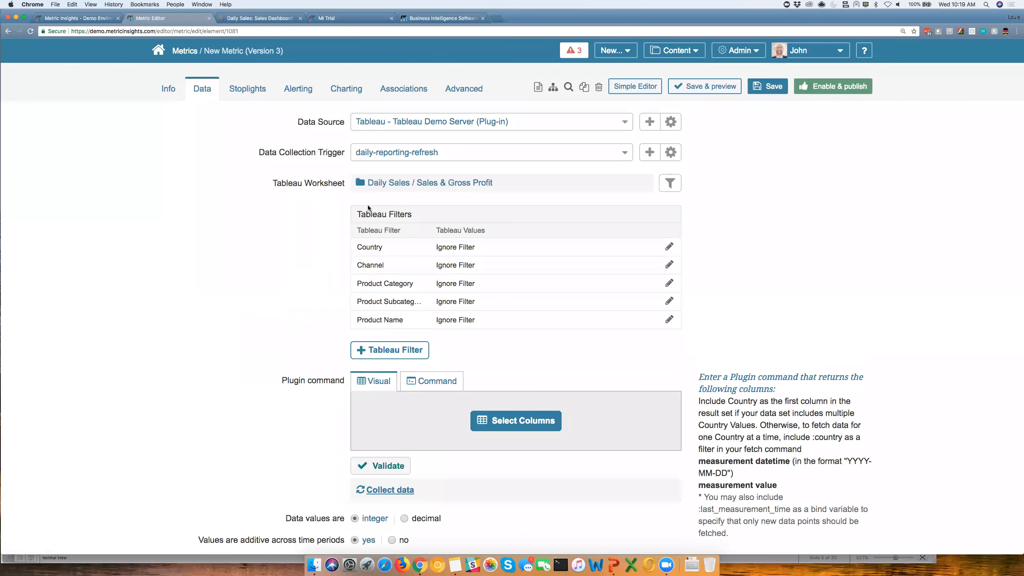
# Set the Tableau Country filter to include all of its values
pyautogui.click(669, 246)
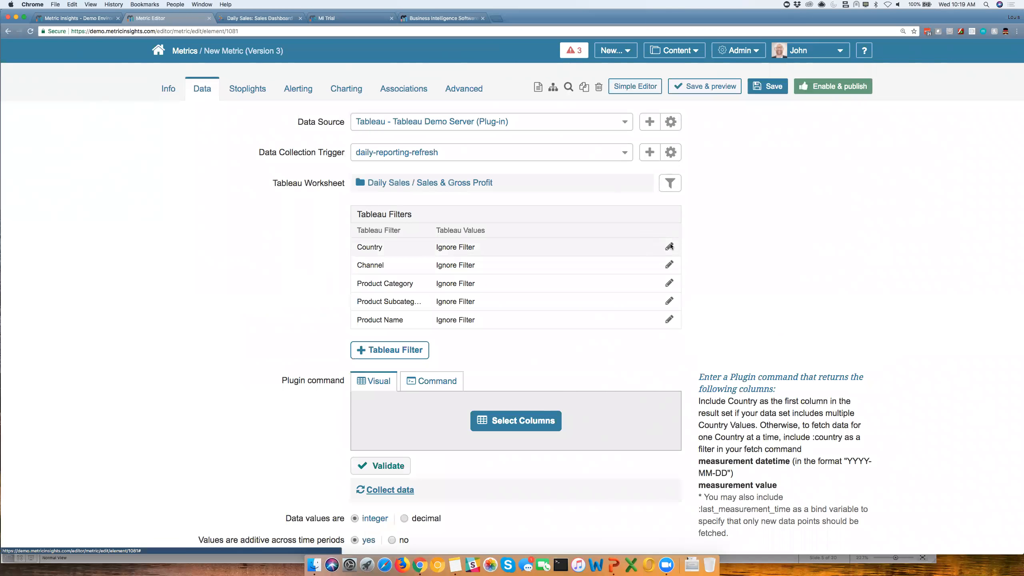
pyautogui.click(336, 122)
pyautogui.click(326, 157)
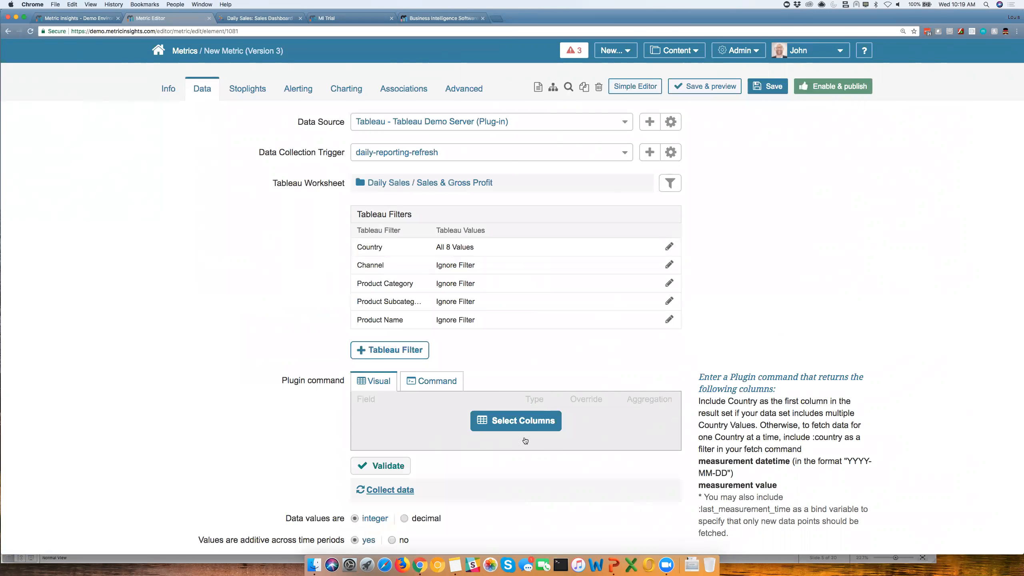
# Build the Tableau query with Country first, Day of Calendar Date and Total Sales Amount, and make the data values decimal
pyautogui.click(517, 422)
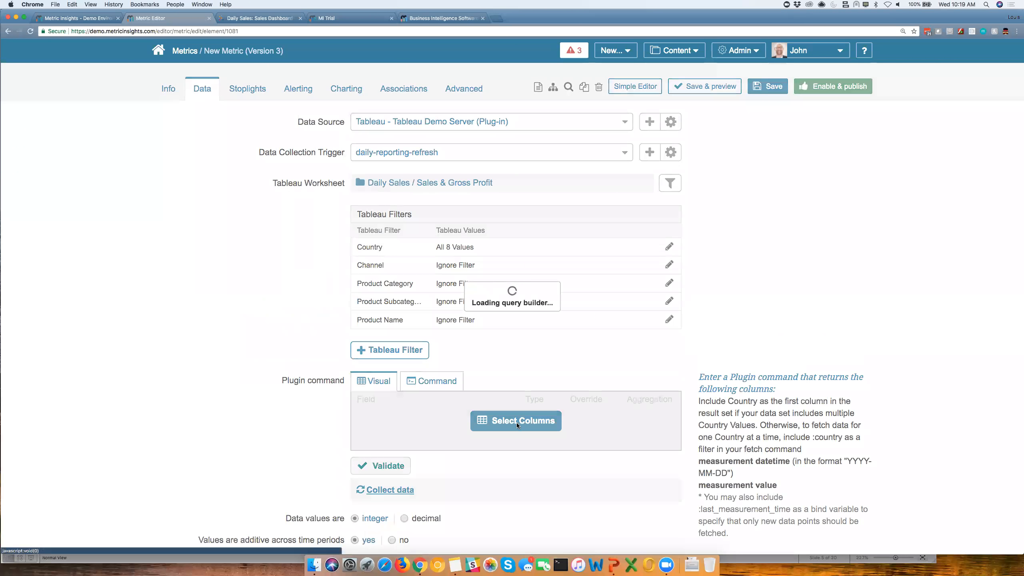
pyautogui.click(303, 242)
pyautogui.click(303, 169)
pyautogui.click(305, 218)
pyautogui.moveTo(294, 237); pyautogui.dragTo(294, 157)
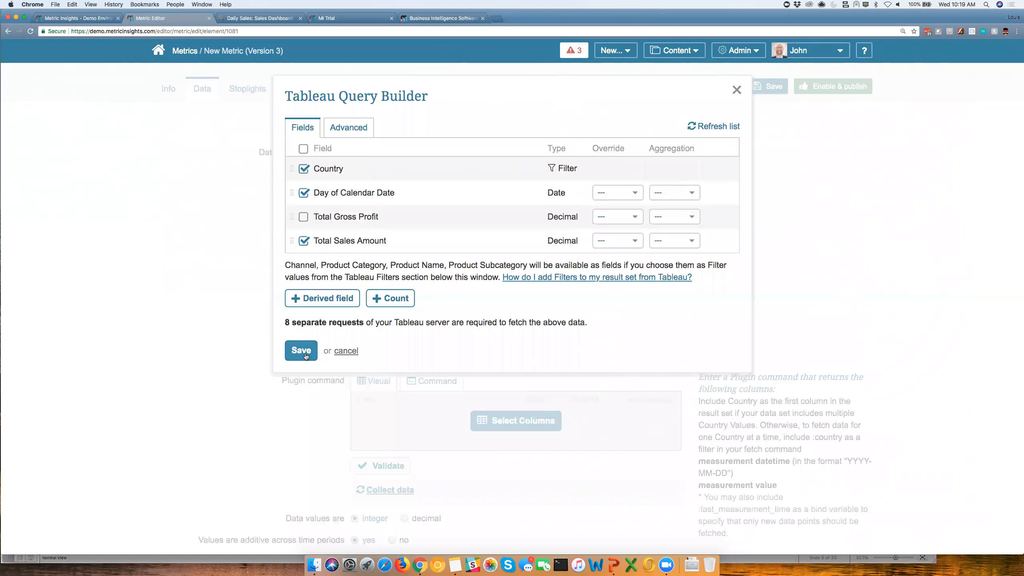
pyautogui.click(303, 353)
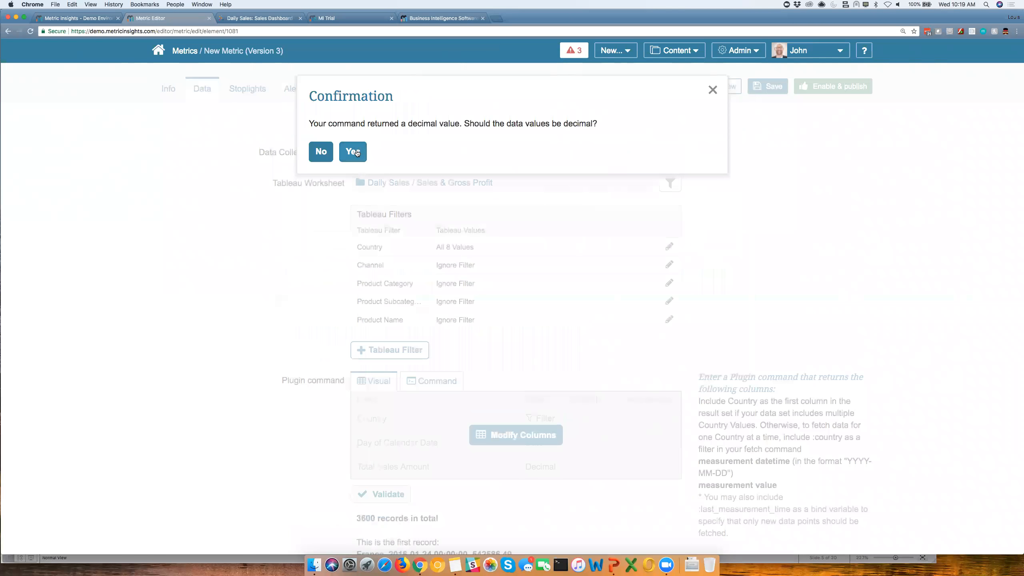
pyautogui.click(355, 152)
# Collect the data for the Daily Sales (T) metric, and enable and publish it
pyautogui.scroll(-1, 501, 403)
pyautogui.scroll(-5, 500, 404)
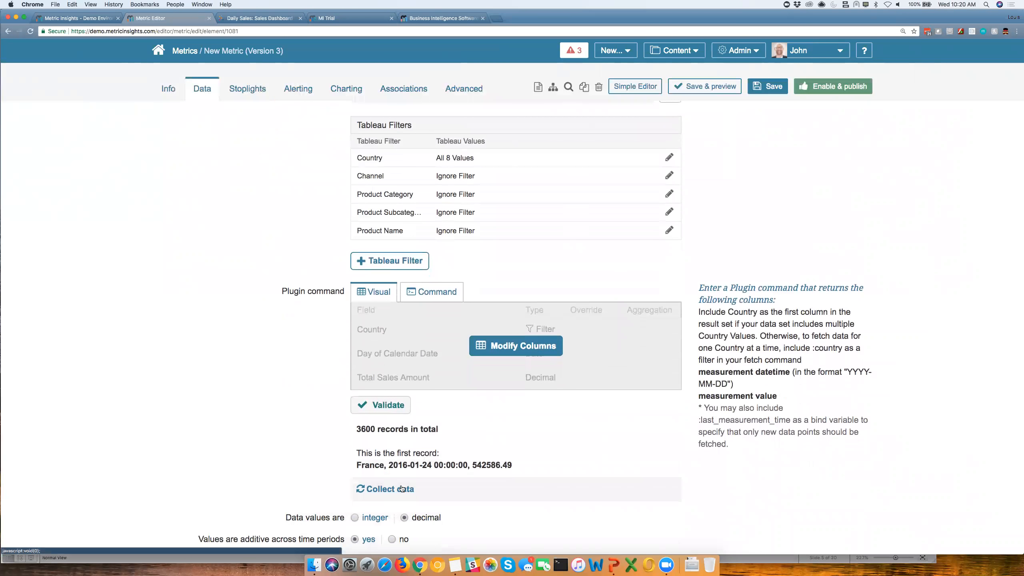
pyautogui.click(401, 488)
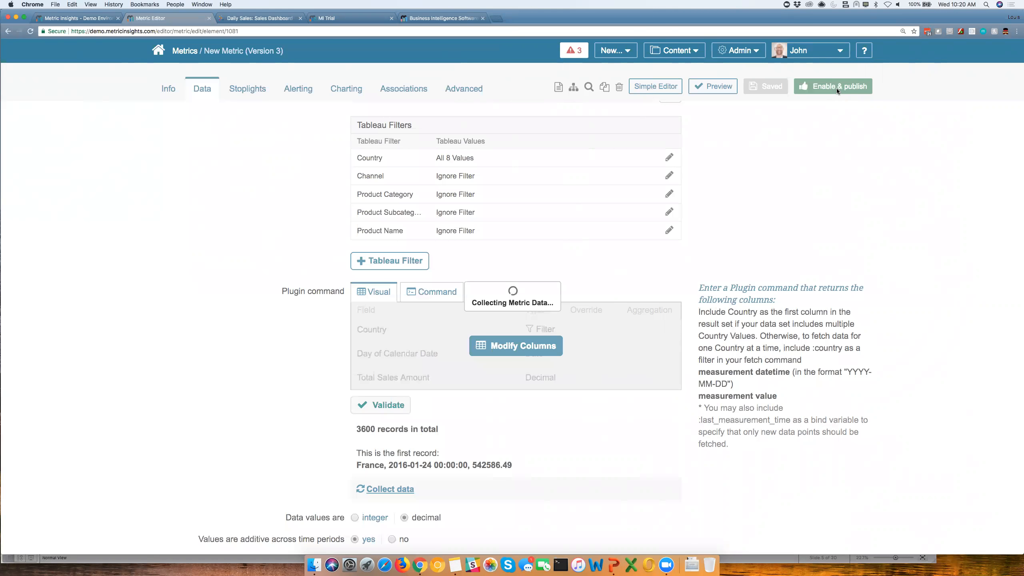
pyautogui.click(837, 89)
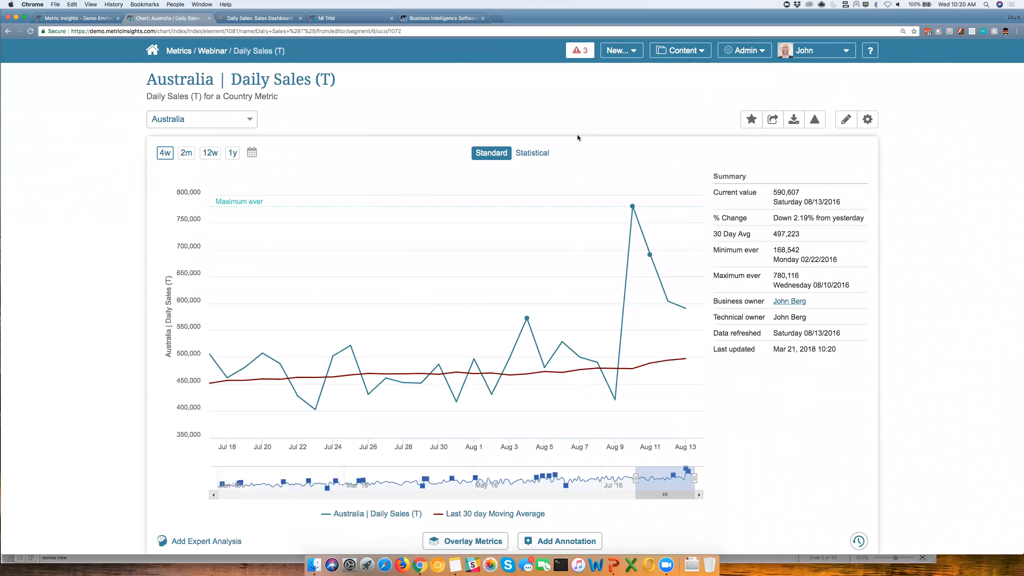
# View the Canada chart of Daily Sales (T), and examine the metrics in the Webinar category on the home page
pyautogui.click(250, 124)
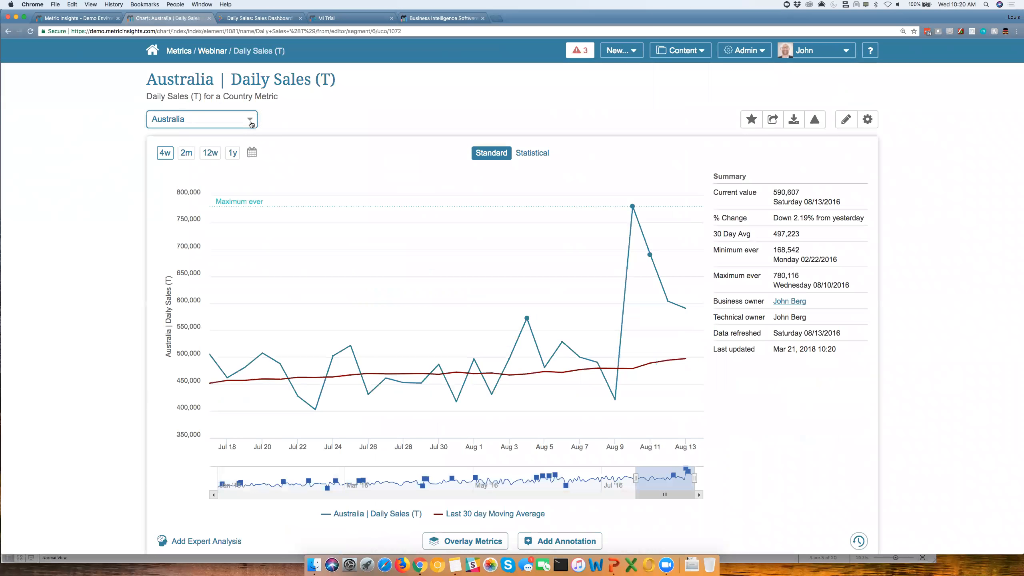
pyautogui.click(227, 175)
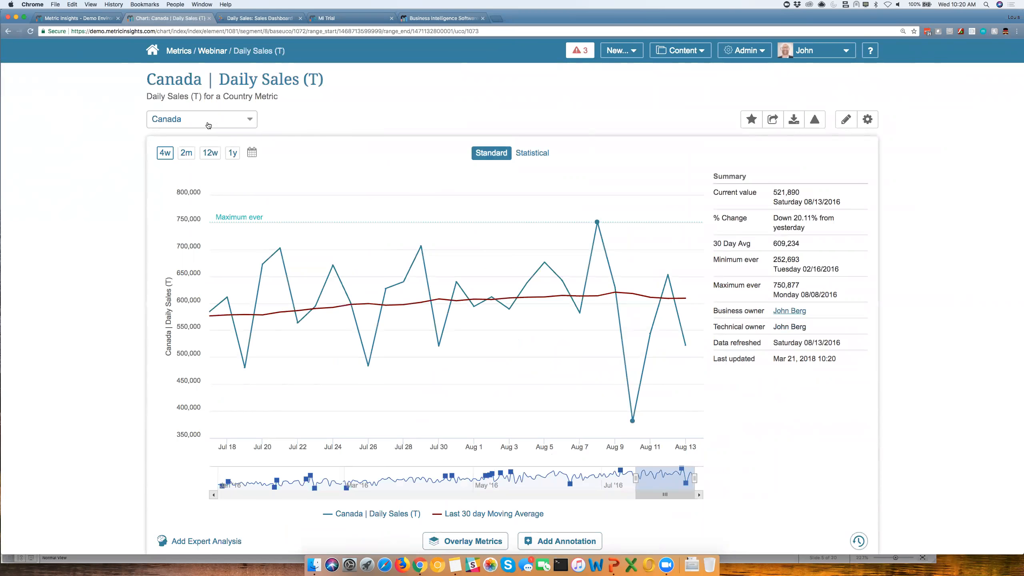
pyautogui.click(152, 52)
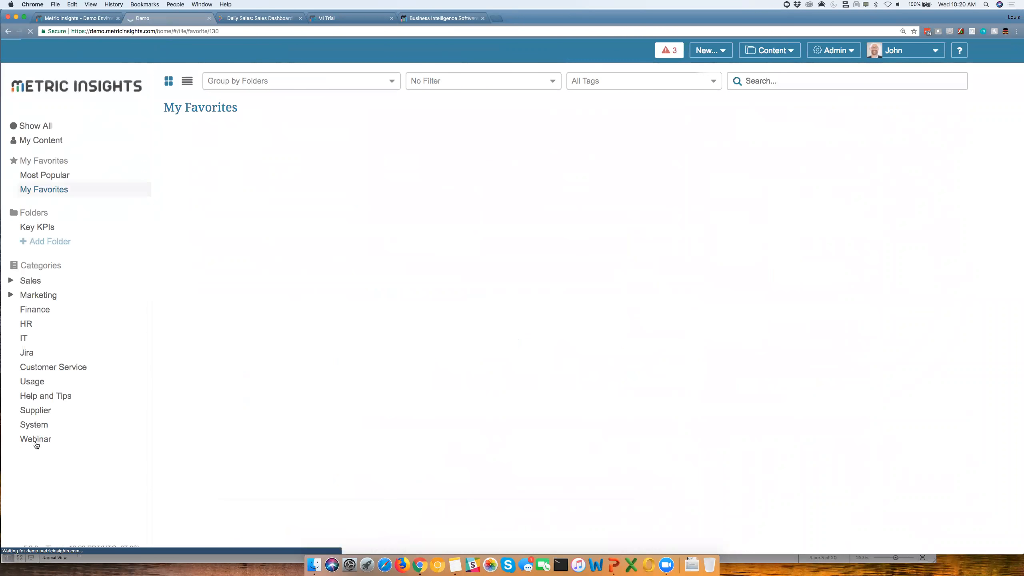
pyautogui.click(36, 441)
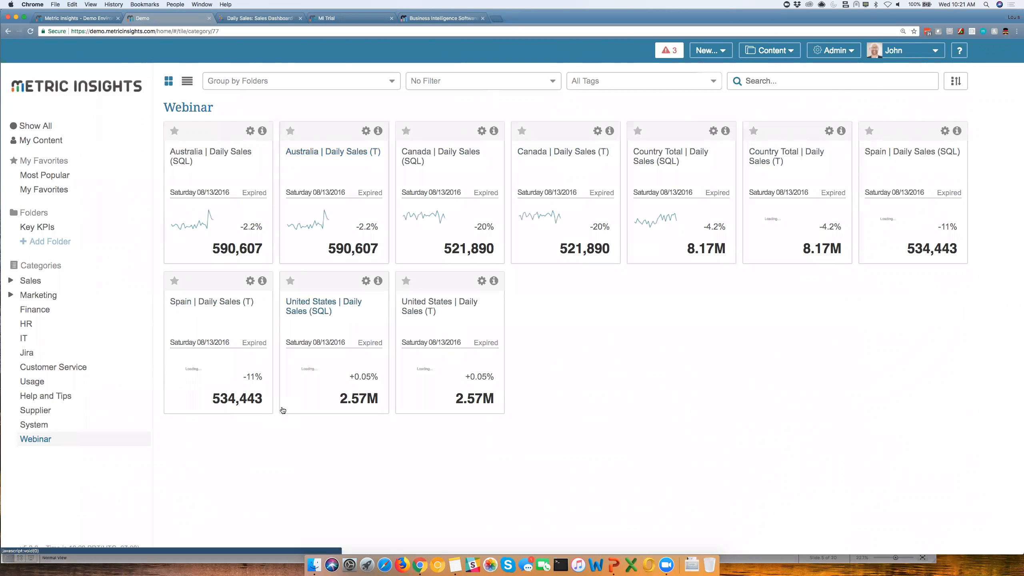
pyautogui.press('super+Tab')
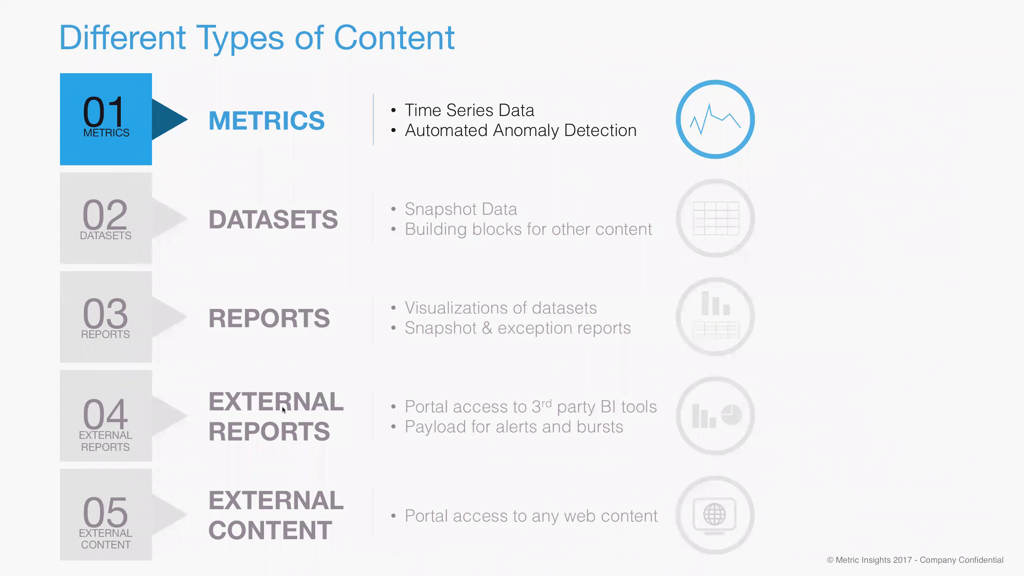
pyautogui.press('Right')
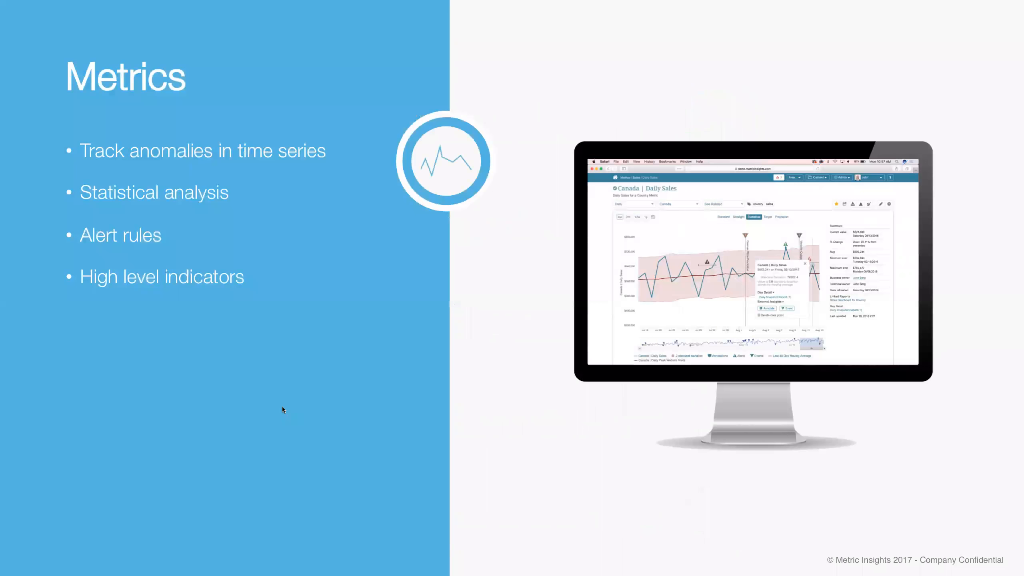
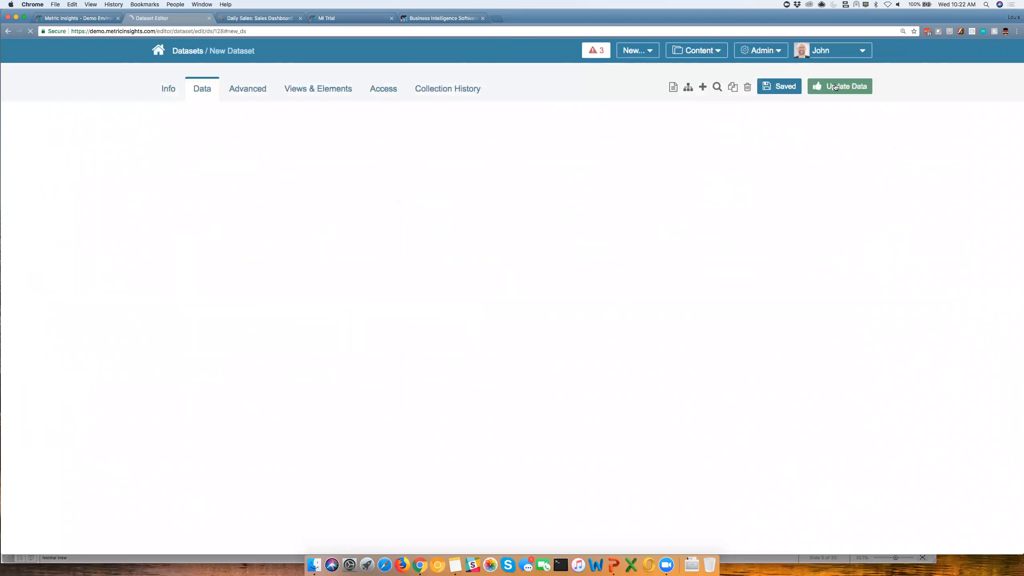
# Name the new dataset Daily Sales Dataset and assign it to the Webinar category
pyautogui.click(167, 91)
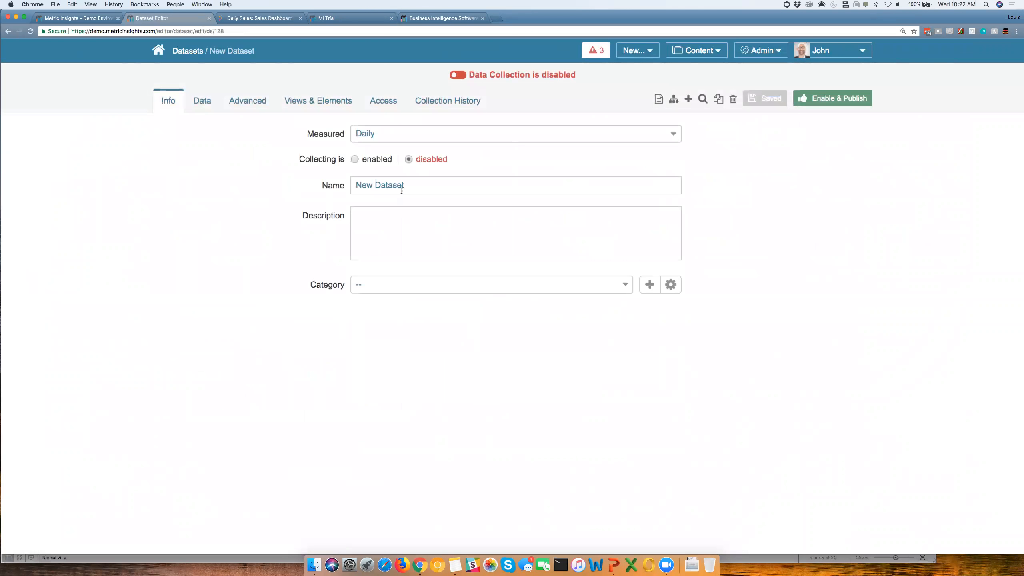
pyautogui.tripleClick(409, 187)
pyautogui.write('Da')
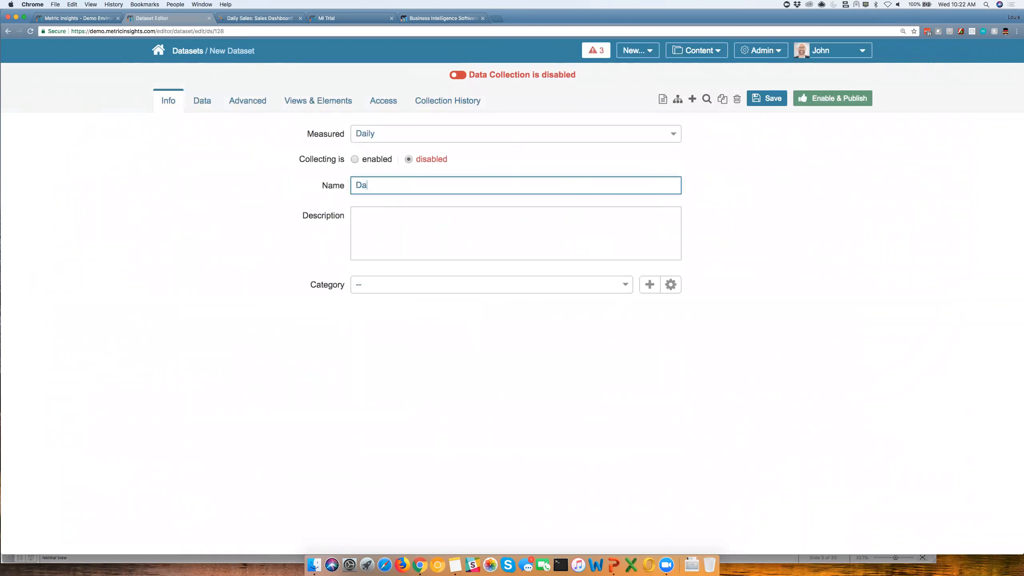
pyautogui.write('ily Sales Dataset')
pyautogui.click(363, 285)
pyautogui.scroll(-5, 377, 454)
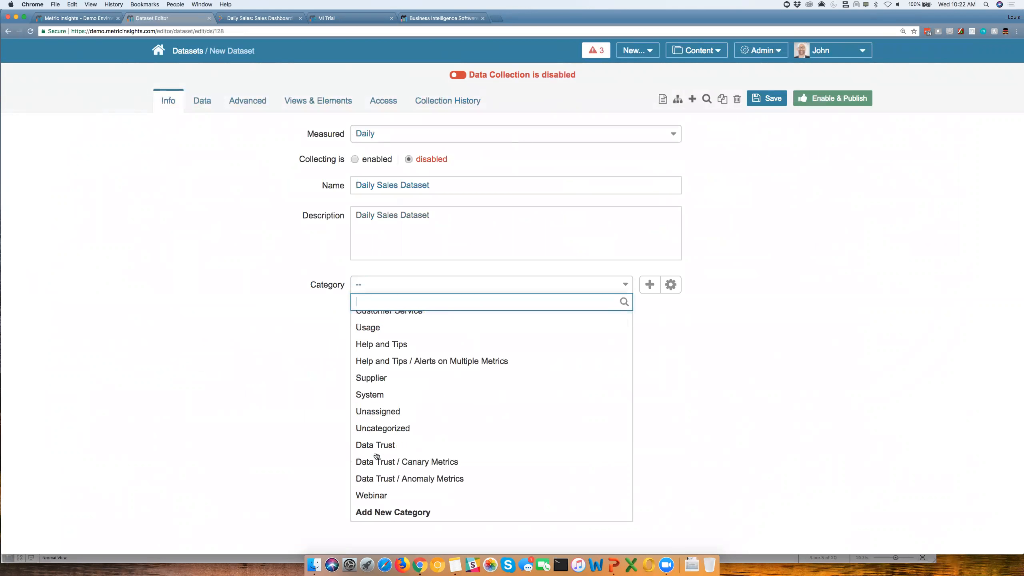
pyautogui.click(389, 497)
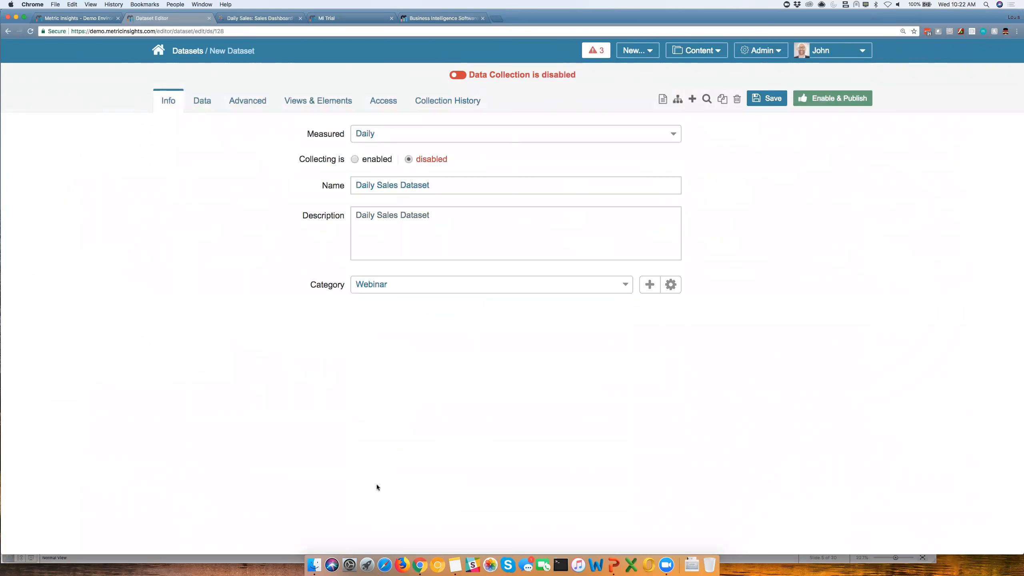
# Set the dataset's data source to Demo DB (SQL)
pyautogui.click(214, 105)
pyautogui.click(428, 138)
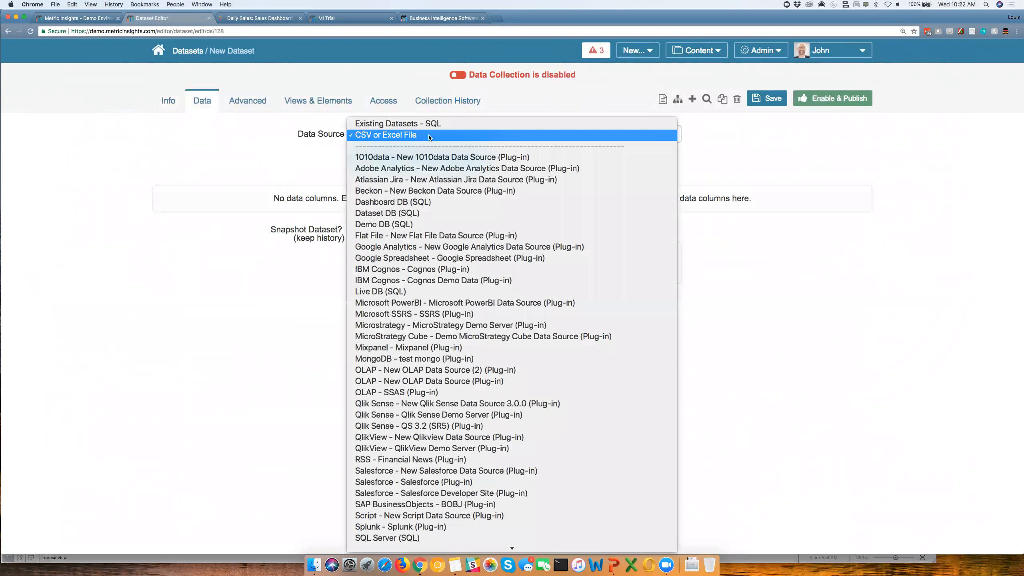
pyautogui.click(406, 228)
# Copy the DATASET query on daily_sales_summary_demo_2016 from the WEBINAR CONTENT note in Notes into the dataset's SQL statement
pyautogui.click(377, 191)
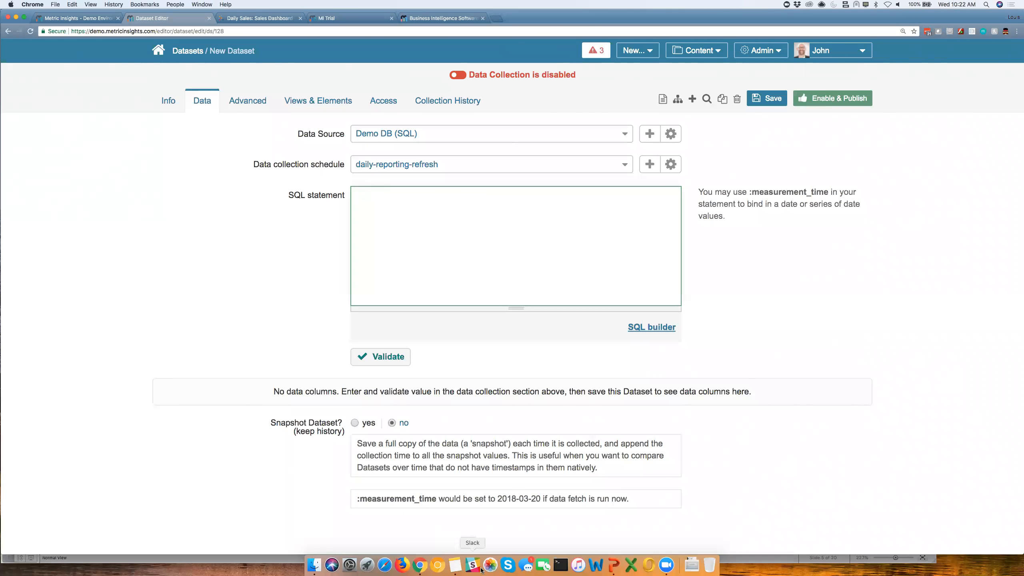
pyautogui.press('super+Tab')
pyautogui.press('super+Tab')
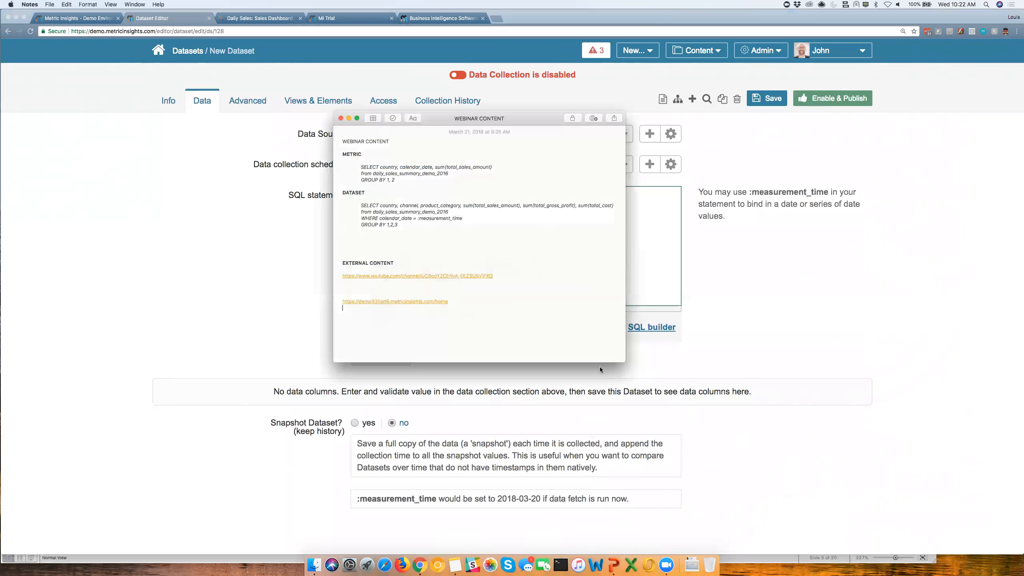
pyautogui.moveTo(398, 225); pyautogui.dragTo(360, 206)
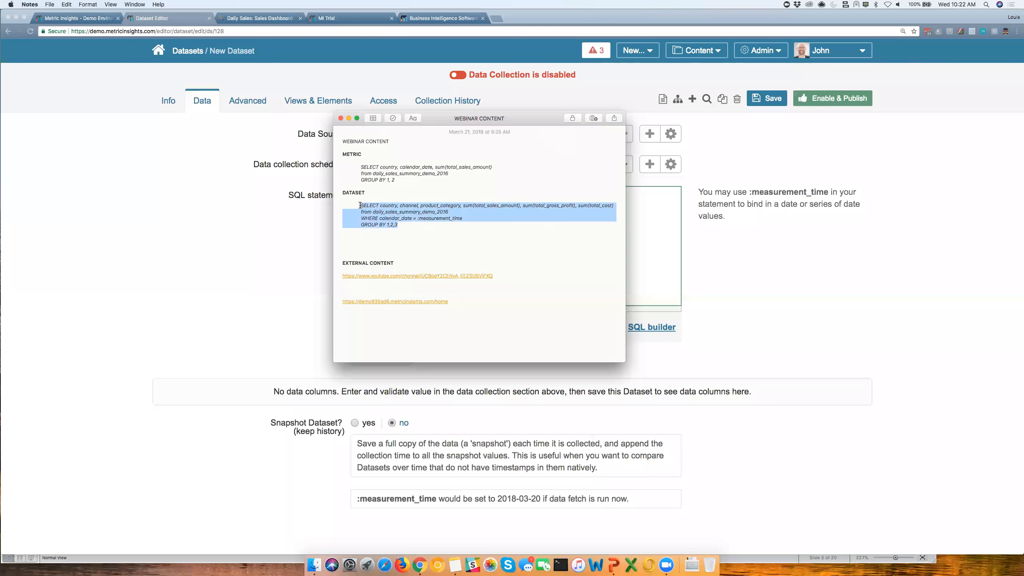
pyautogui.press('super+c')
pyautogui.press('super+Tab')
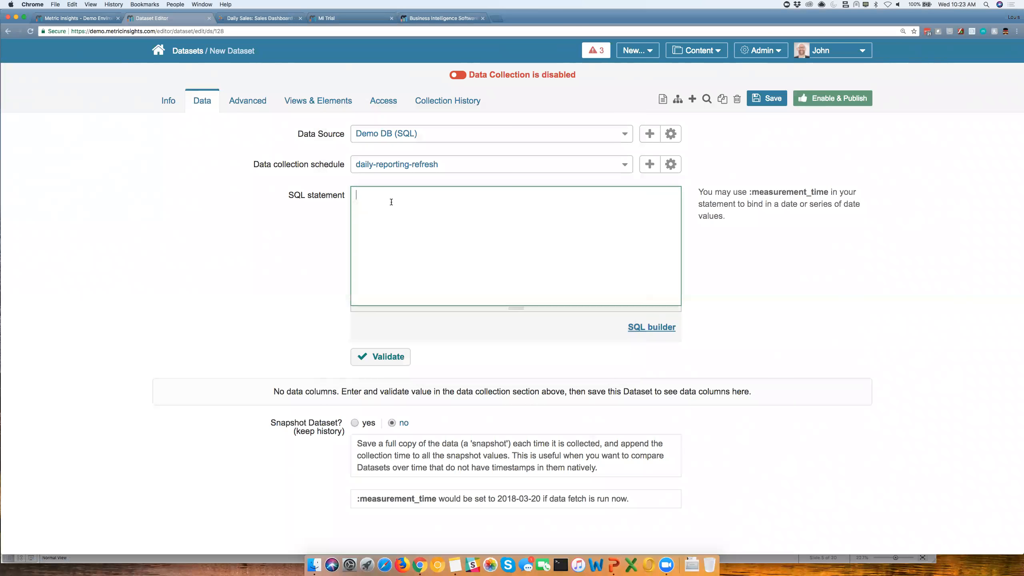
pyautogui.press('super+v')
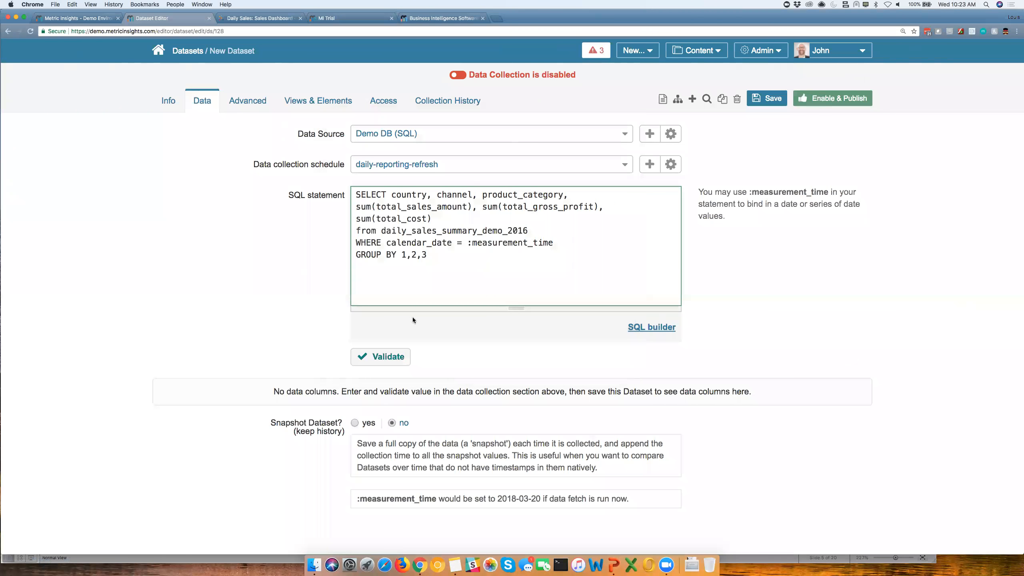
# Validate the SQL statement using 2016-03-09 as the measurement time
pyautogui.click(387, 357)
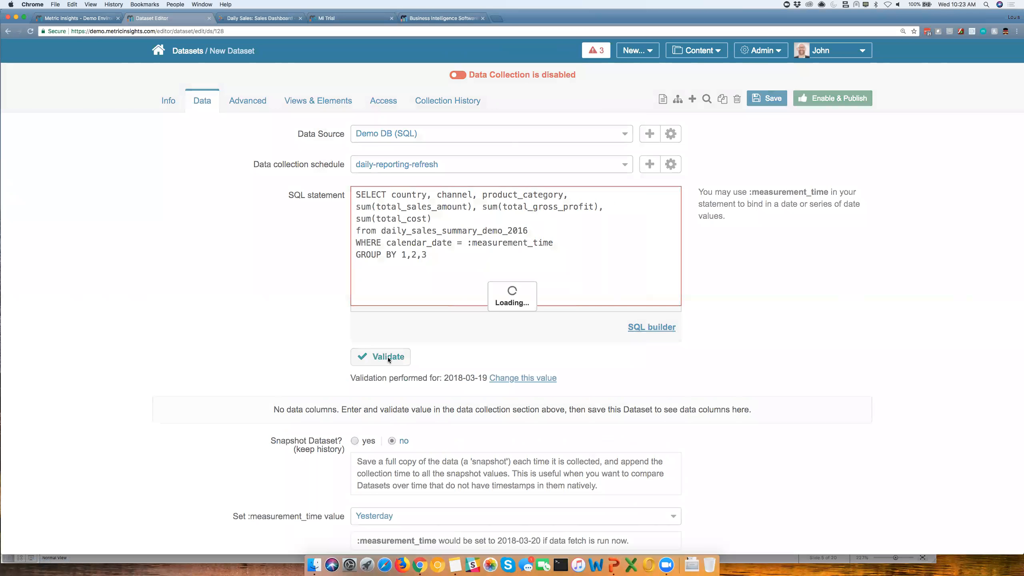
pyautogui.click(479, 128)
pyautogui.click(536, 151)
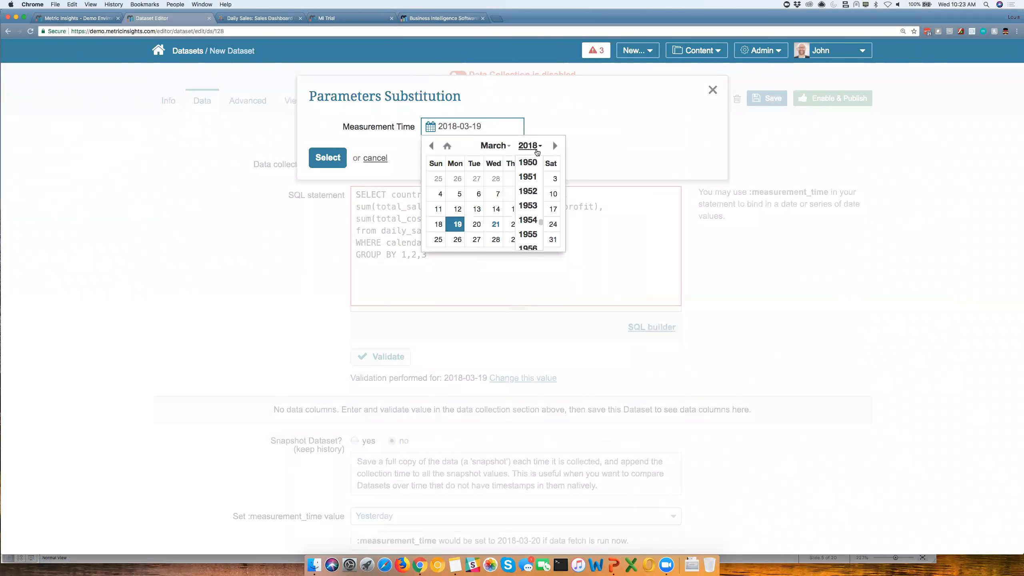
pyautogui.scroll(4, 534, 182)
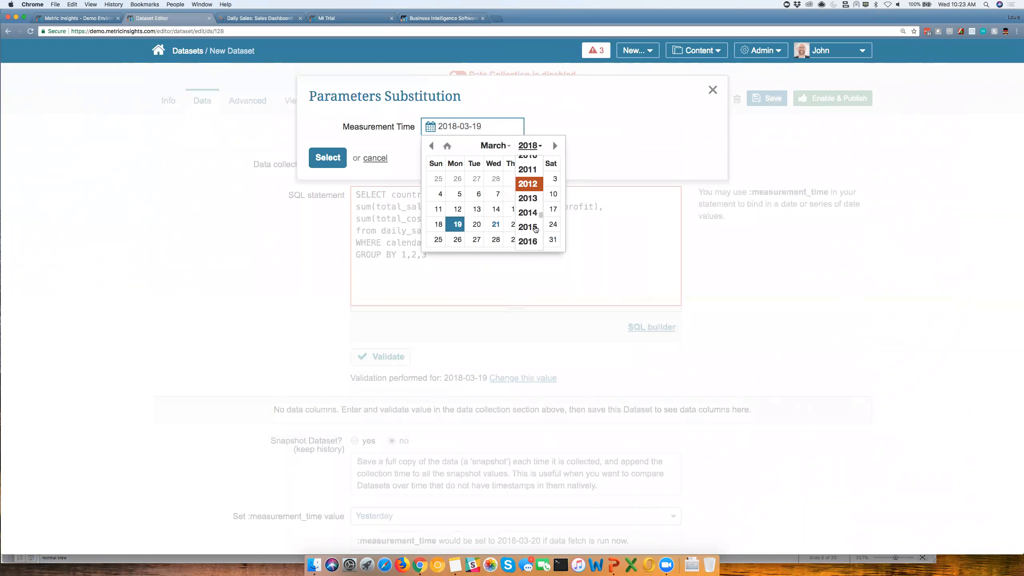
pyautogui.click(528, 238)
pyautogui.click(498, 194)
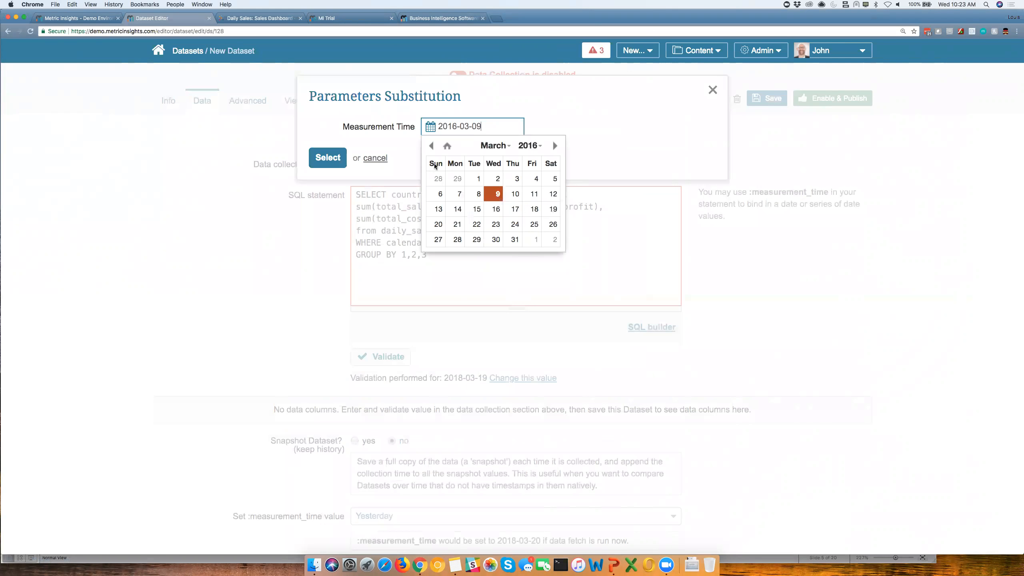
pyautogui.click(318, 155)
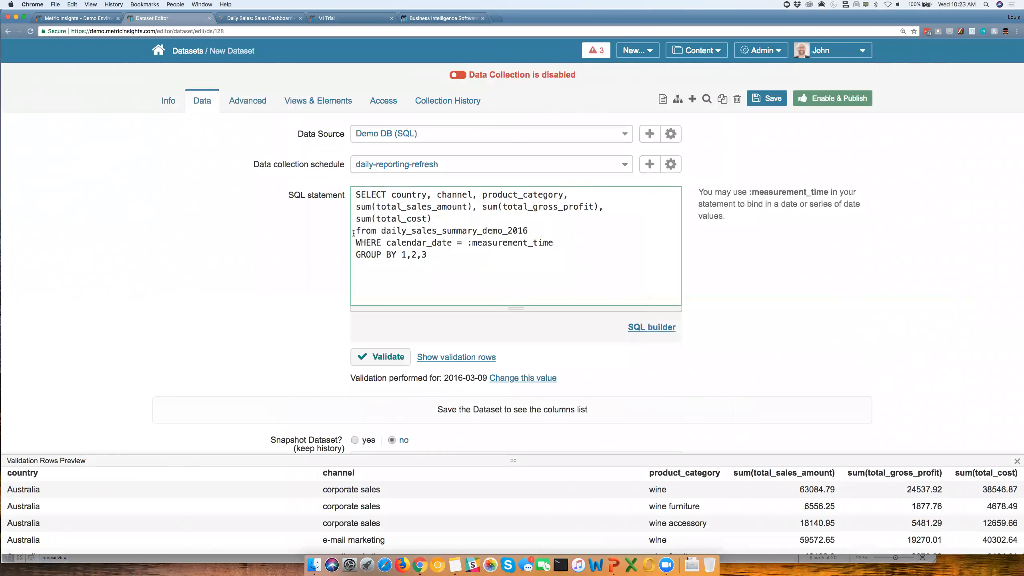
# Turn on snapshot history for the dataset and allow its historical instances to be backfilled
pyautogui.scroll(-5, 356, 331)
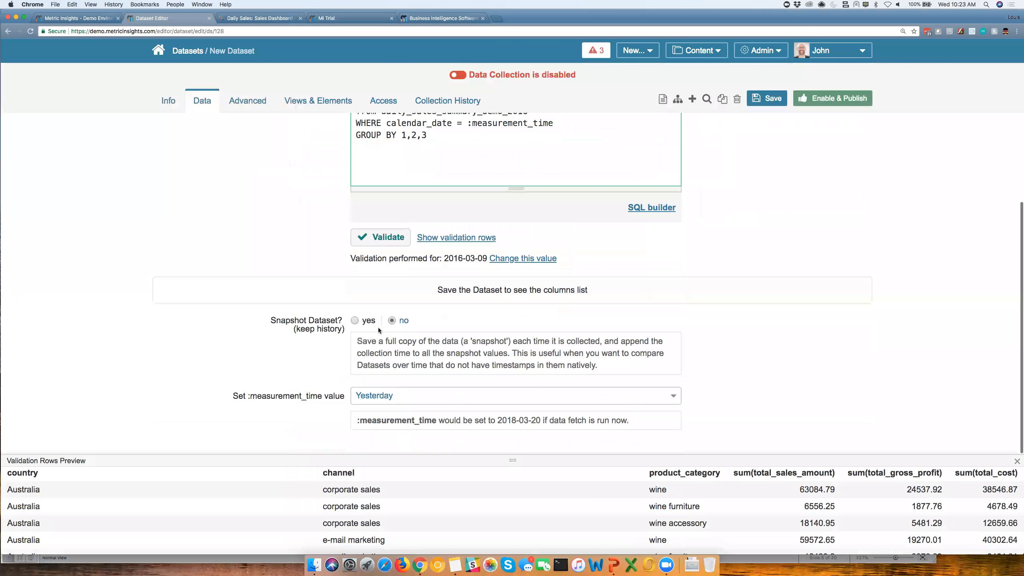
pyautogui.click(355, 320)
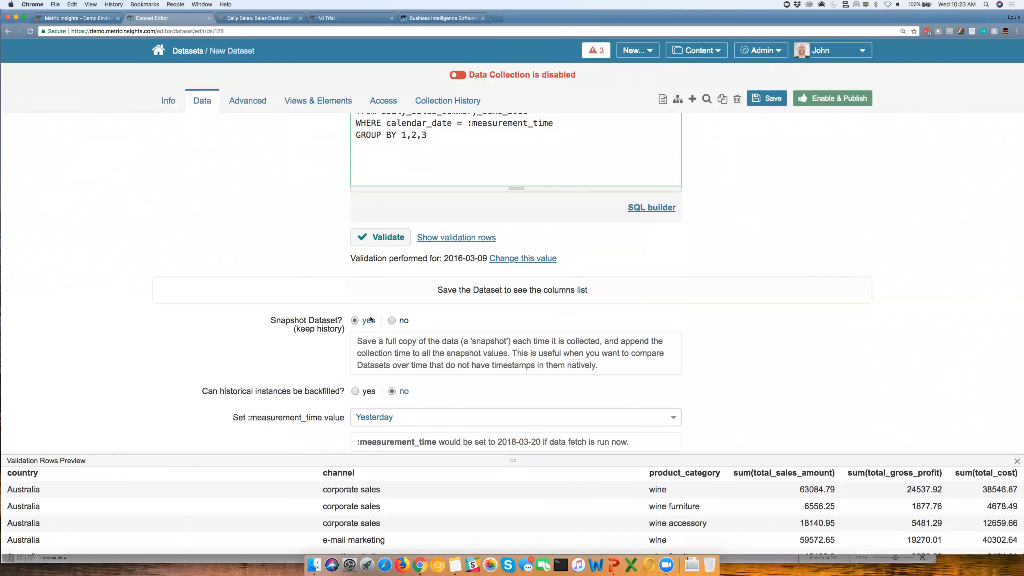
pyautogui.click(356, 392)
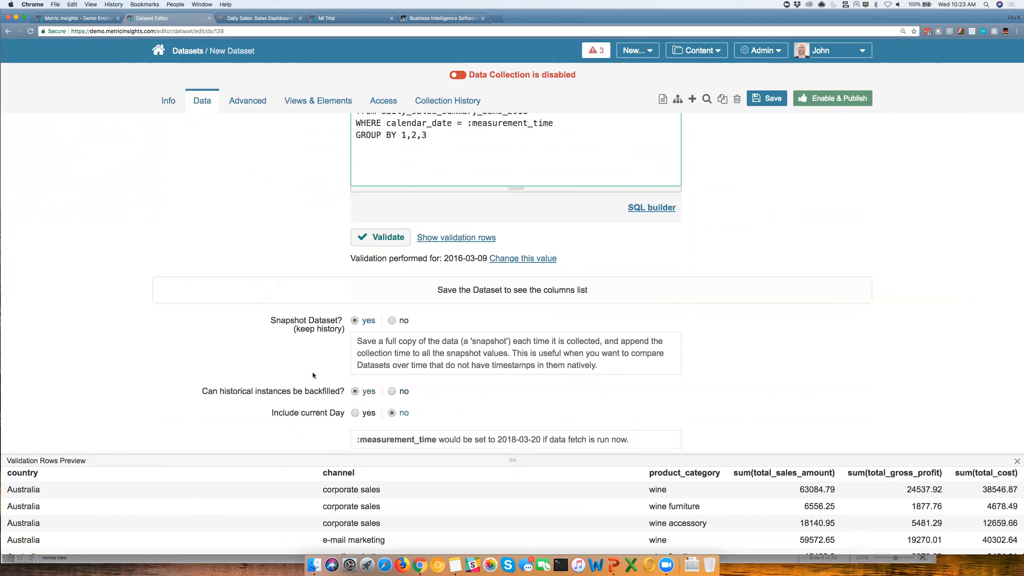
# Enable and publish the dataset, and change its name to Daily Sales Dataset Webinar
pyautogui.click(829, 104)
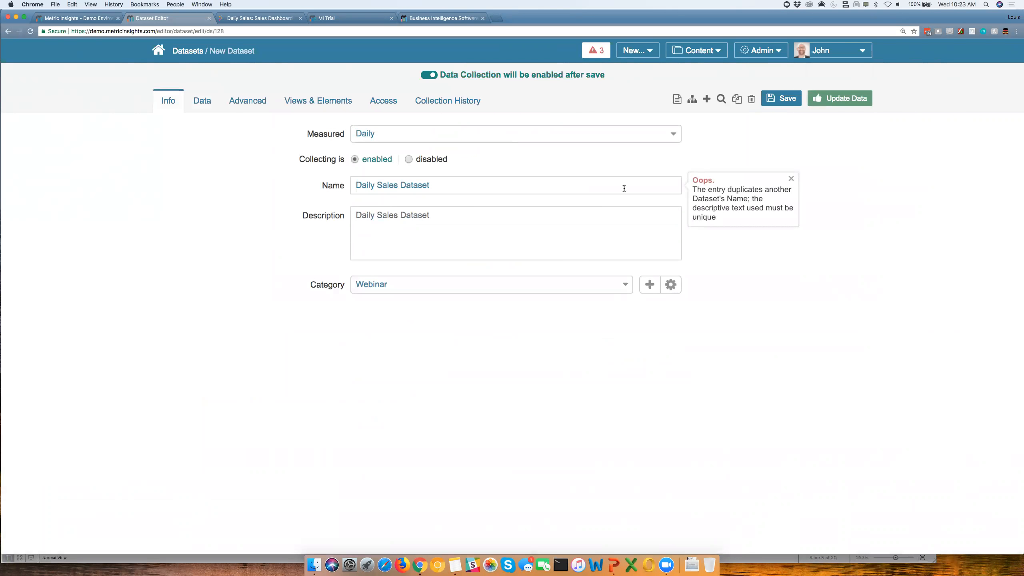
pyautogui.click(534, 188)
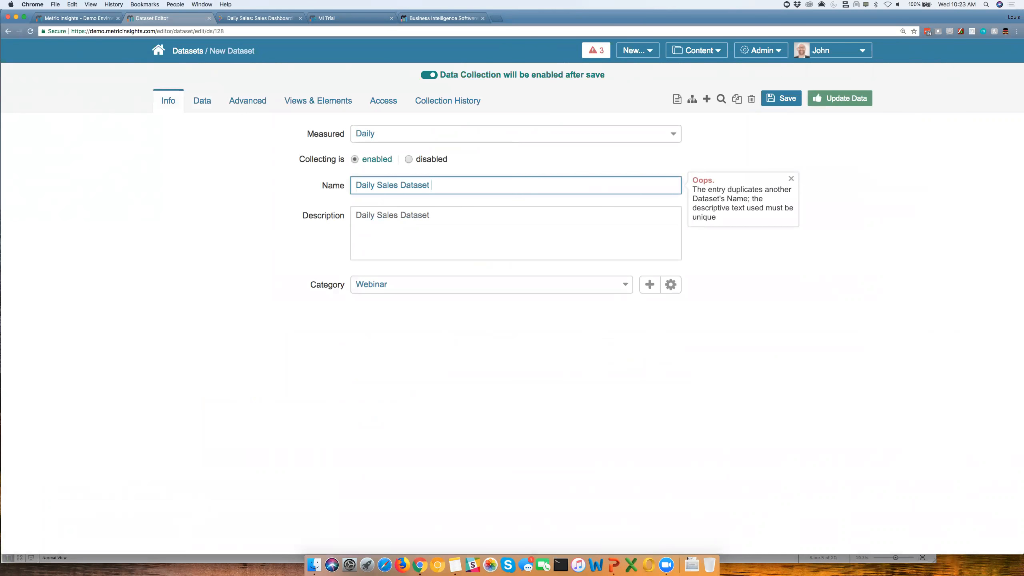
pyautogui.write('Webinar')
# Update the dataset's historical instances within the date range 2016-08-01 to 2016-08-13
pyautogui.click(837, 99)
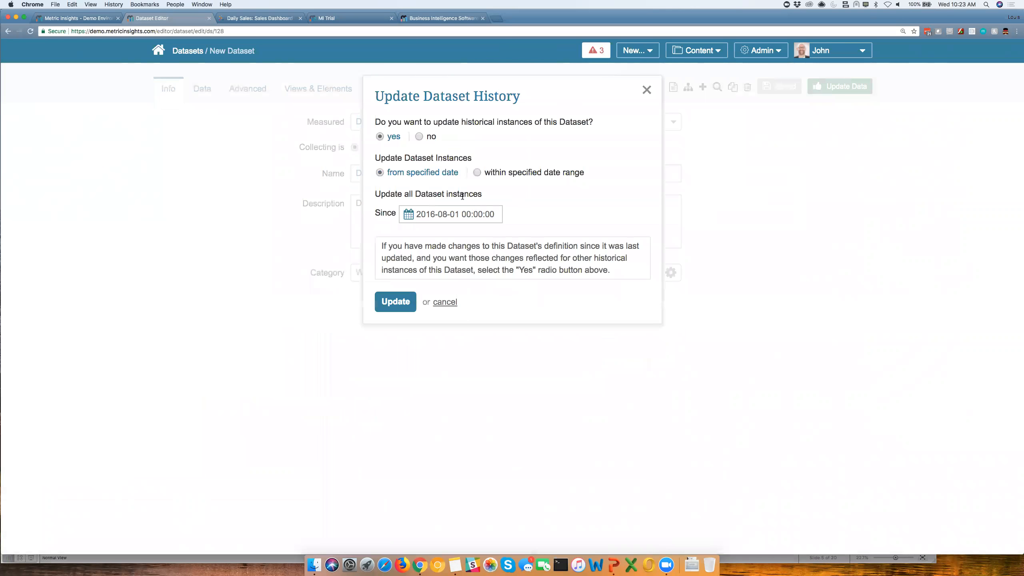
pyautogui.click(485, 174)
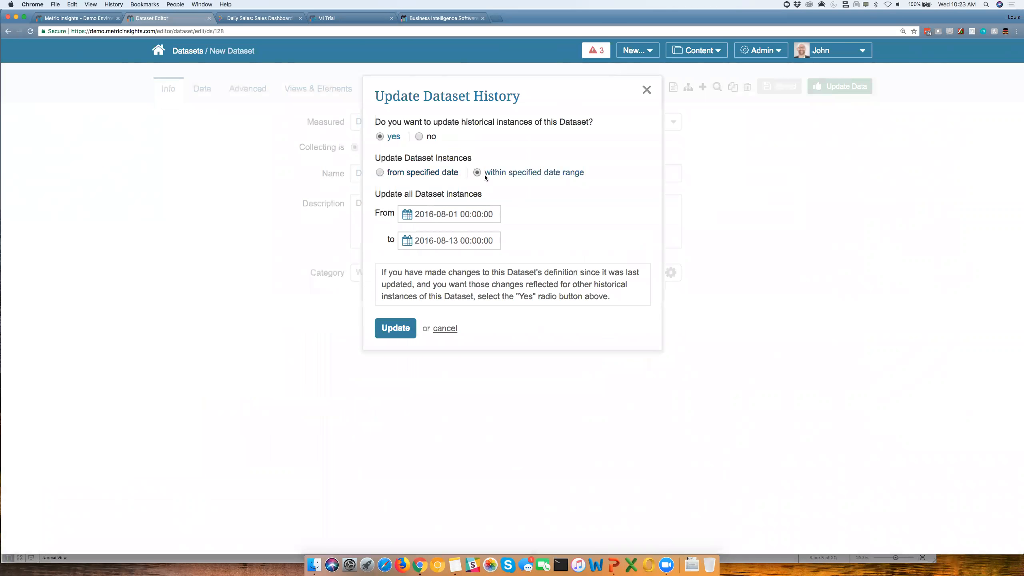
pyautogui.click(390, 327)
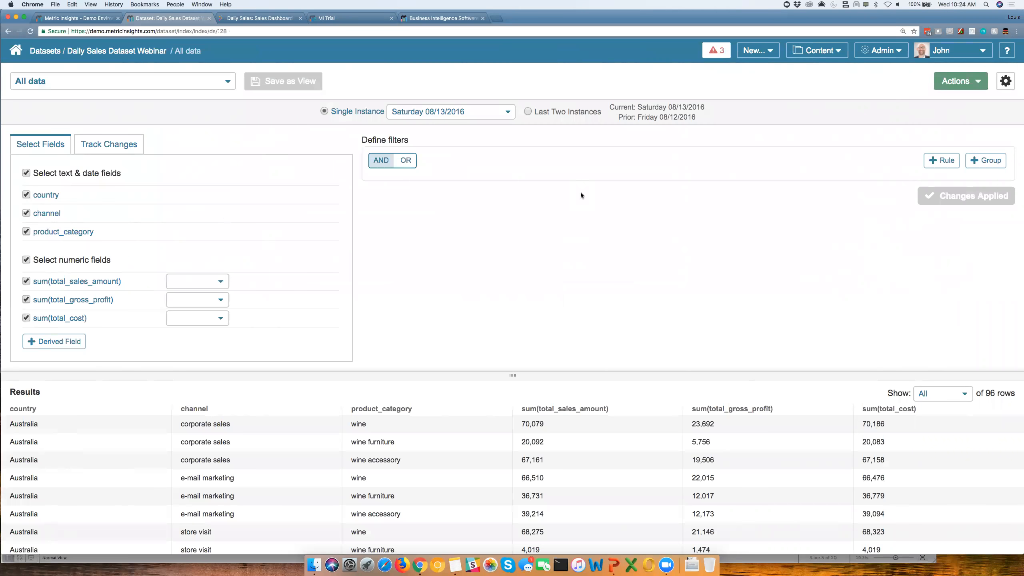
# View the dataset's instances for 08/08/2016 and 08/03/2016, and return to the Saturday 08/13/2016 instance
pyautogui.click(508, 112)
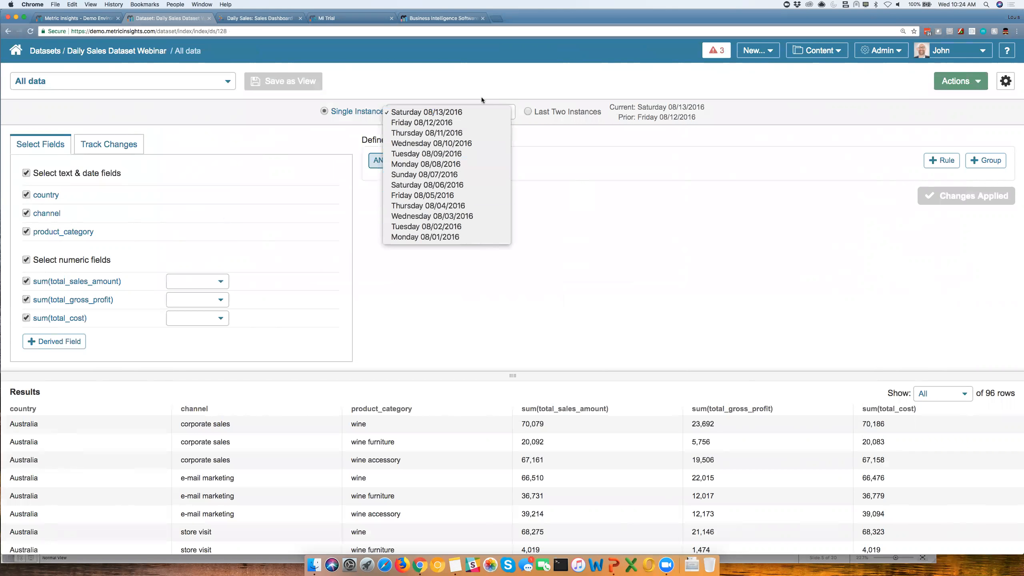
pyautogui.click(464, 163)
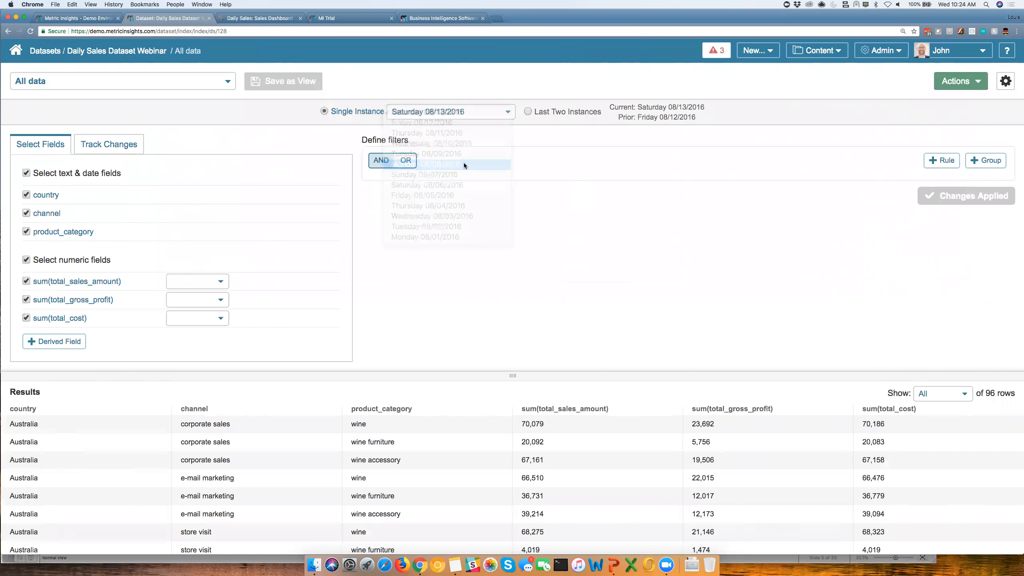
pyautogui.click(477, 111)
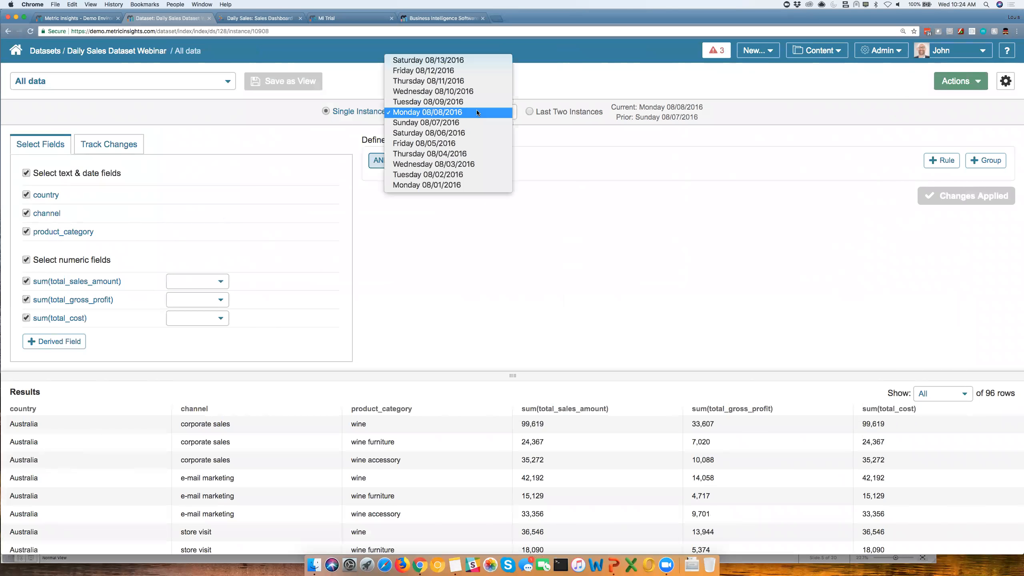
pyautogui.click(468, 163)
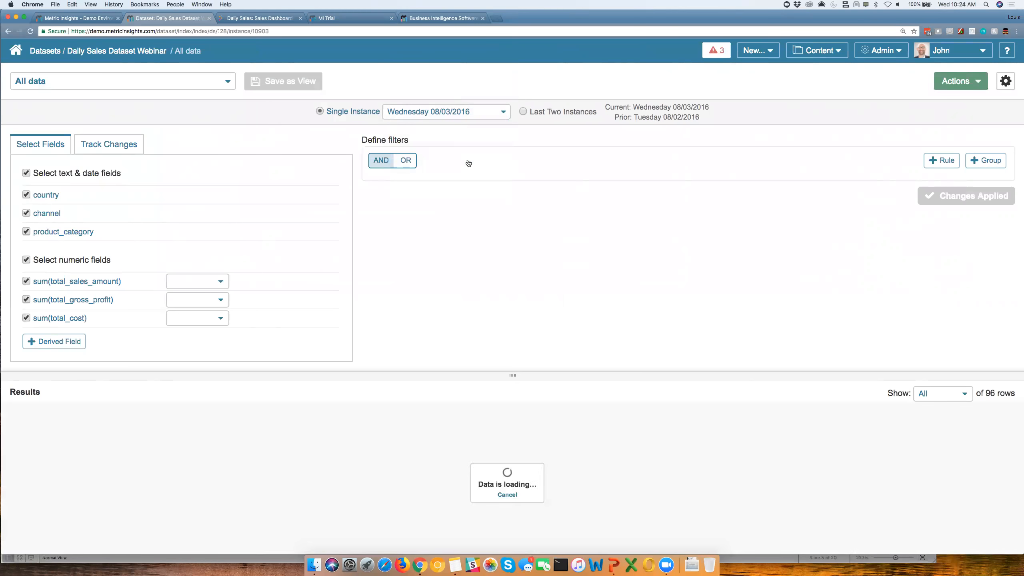
pyautogui.click(499, 113)
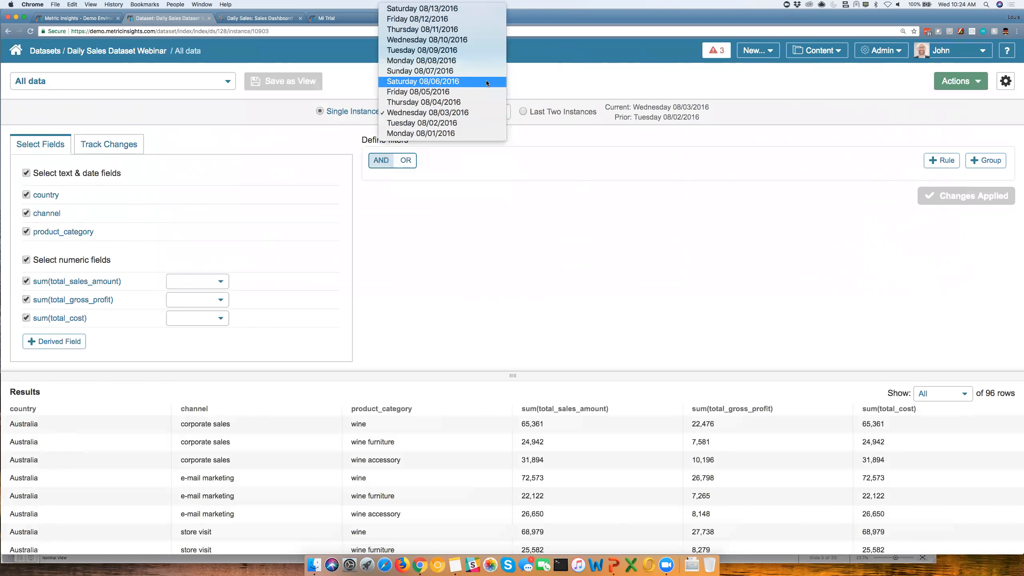
pyautogui.click(463, 12)
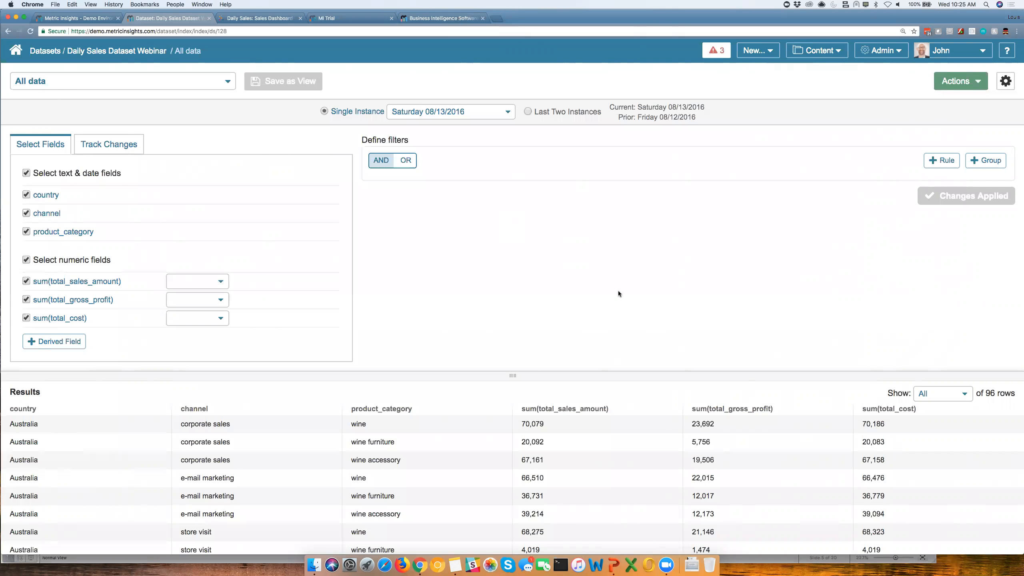
# Filter the dataset to rows where sum(total_sales_amount) is greater than 100000
pyautogui.click(942, 160)
pyautogui.click(511, 183)
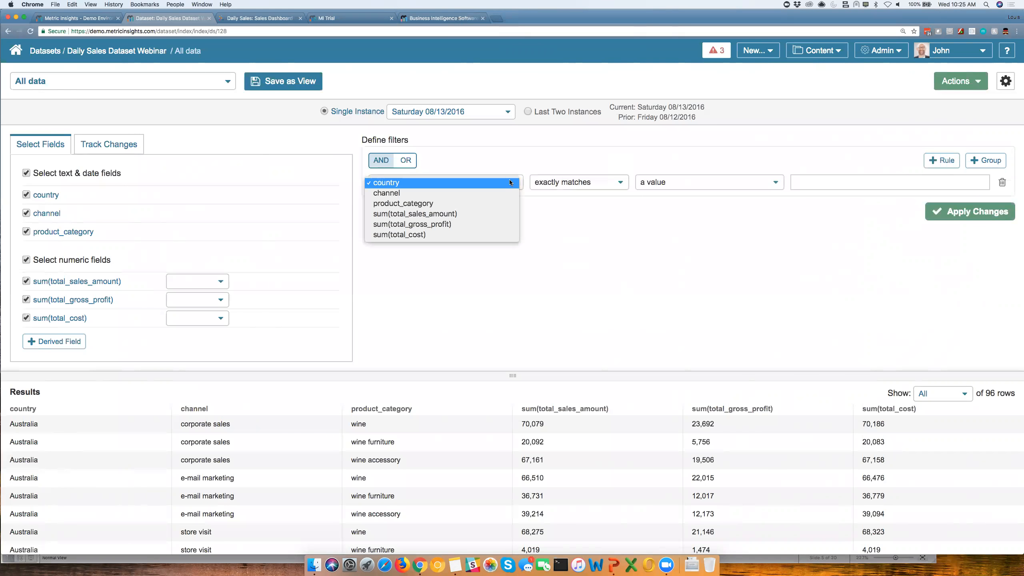
pyautogui.click(492, 213)
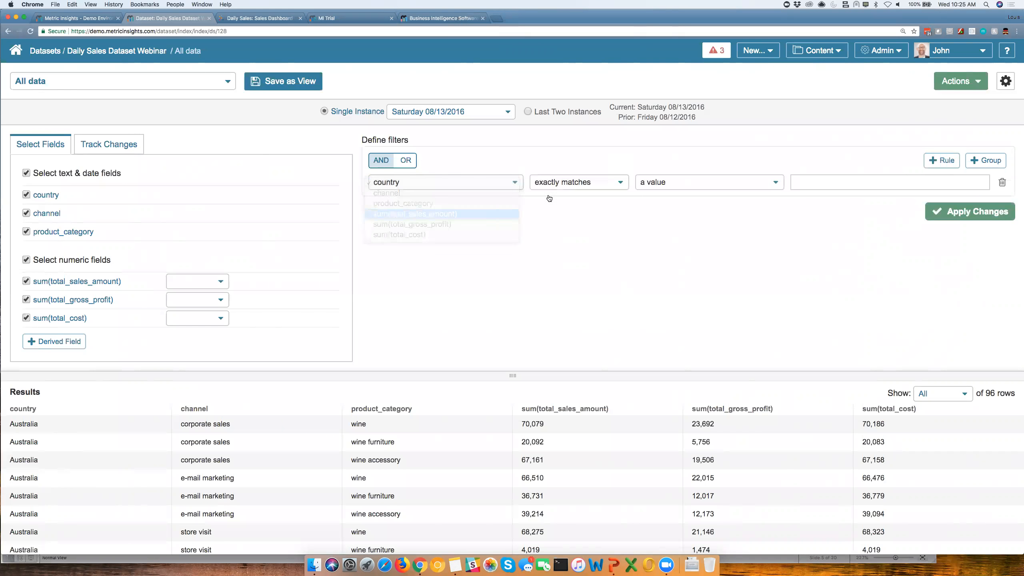
pyautogui.click(595, 182)
pyautogui.click(617, 192)
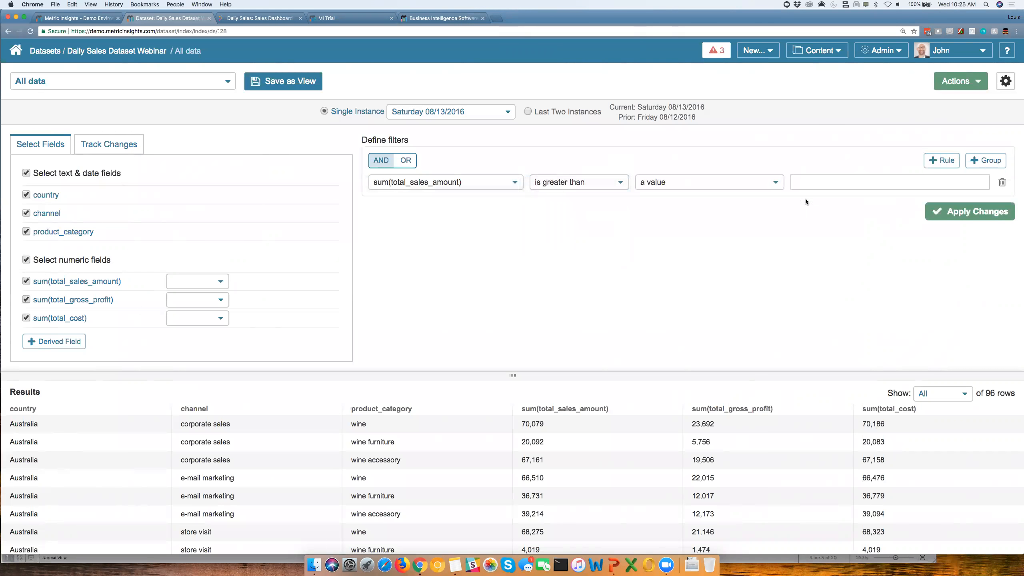
pyautogui.click(815, 183)
pyautogui.write('100000')
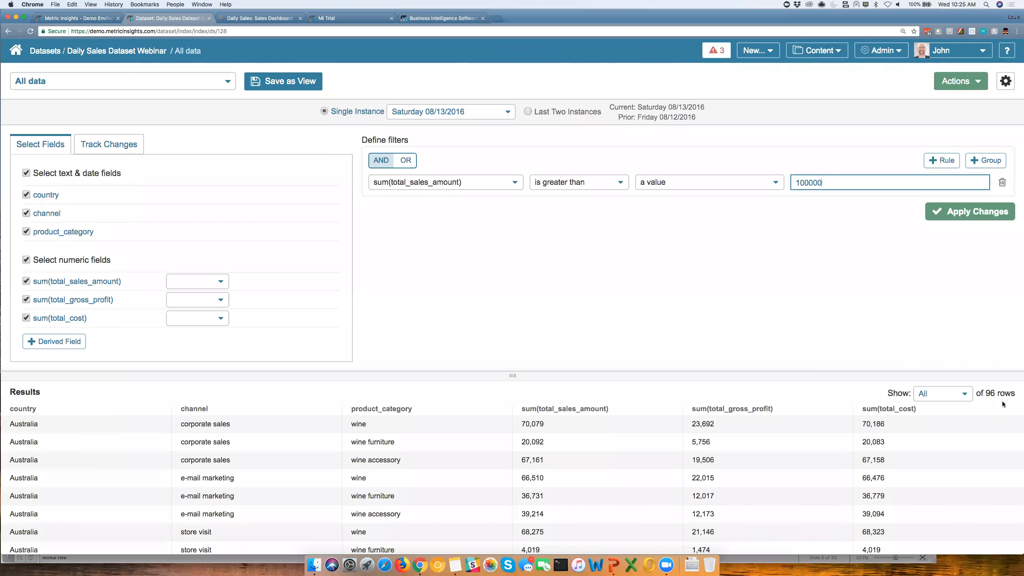
pyautogui.click(965, 218)
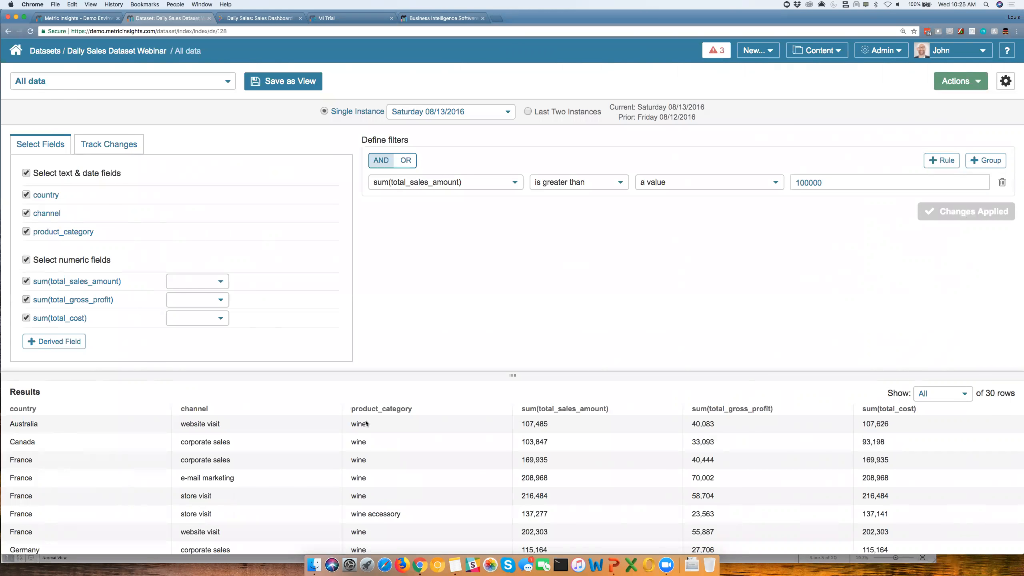
# Add a second AND filter rule requiring product_category to exactly match wine, and apply it
pyautogui.scroll(-2, 376, 532)
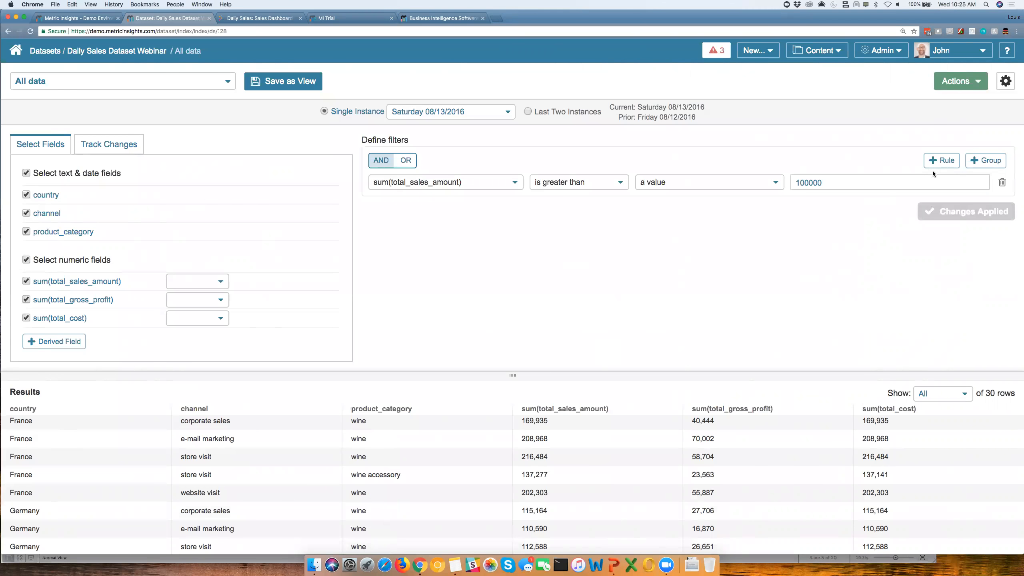
pyautogui.click(940, 160)
pyautogui.click(516, 215)
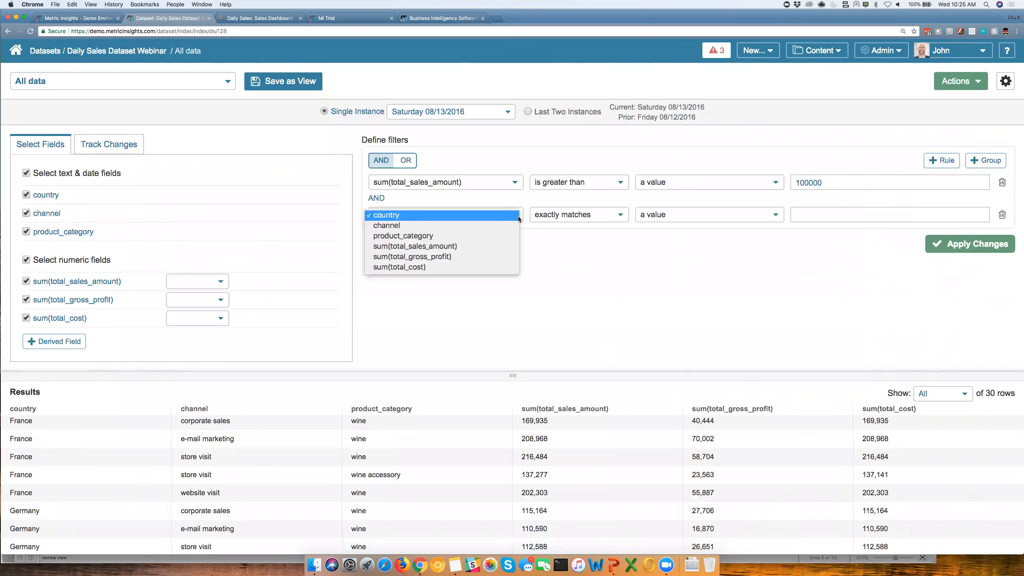
pyautogui.click(492, 236)
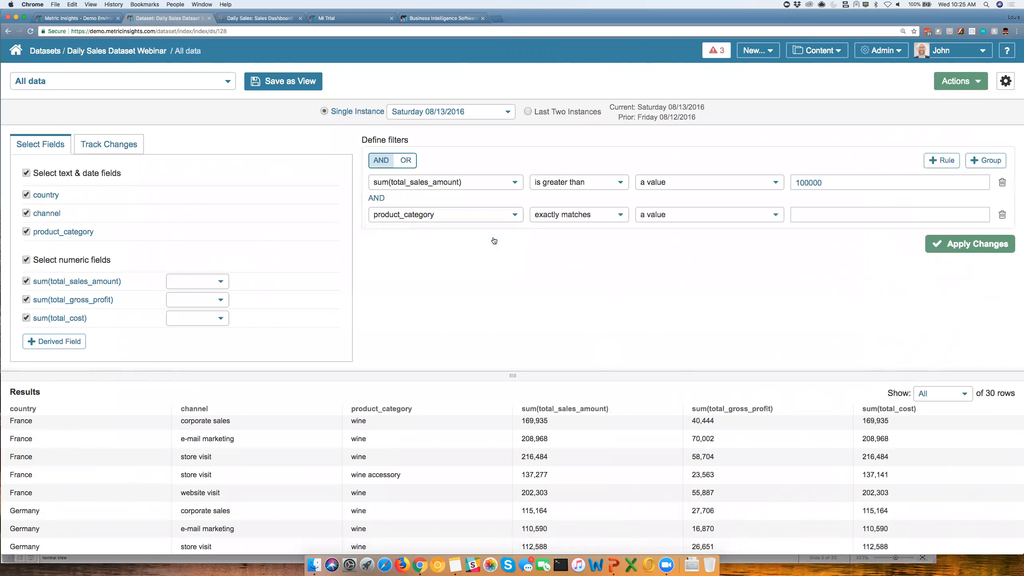
pyautogui.click(613, 215)
pyautogui.click(843, 213)
pyautogui.write('wine')
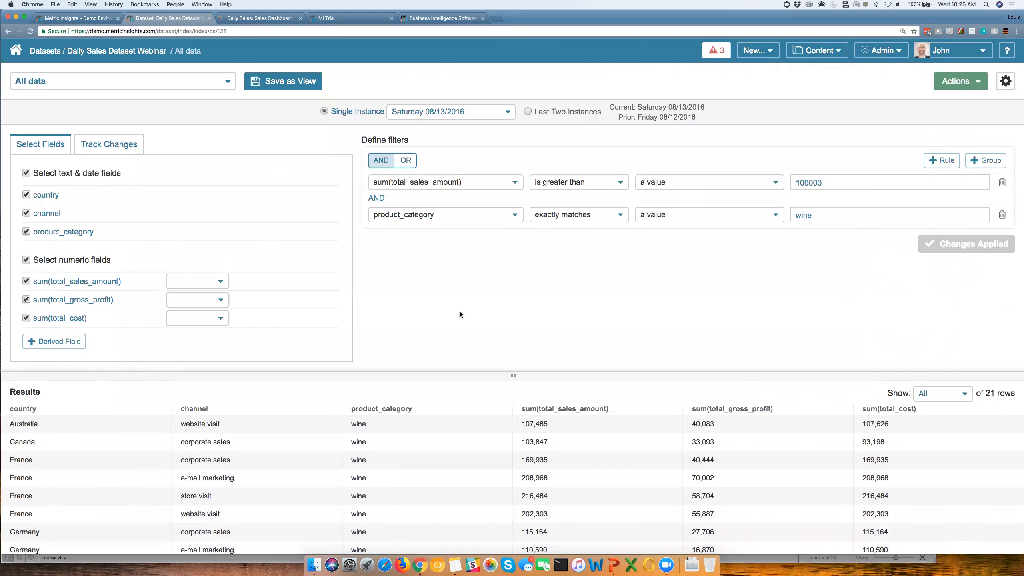
# Save the filtered data as a public view named Sales greater than $100K for Wine
pyautogui.click(278, 84)
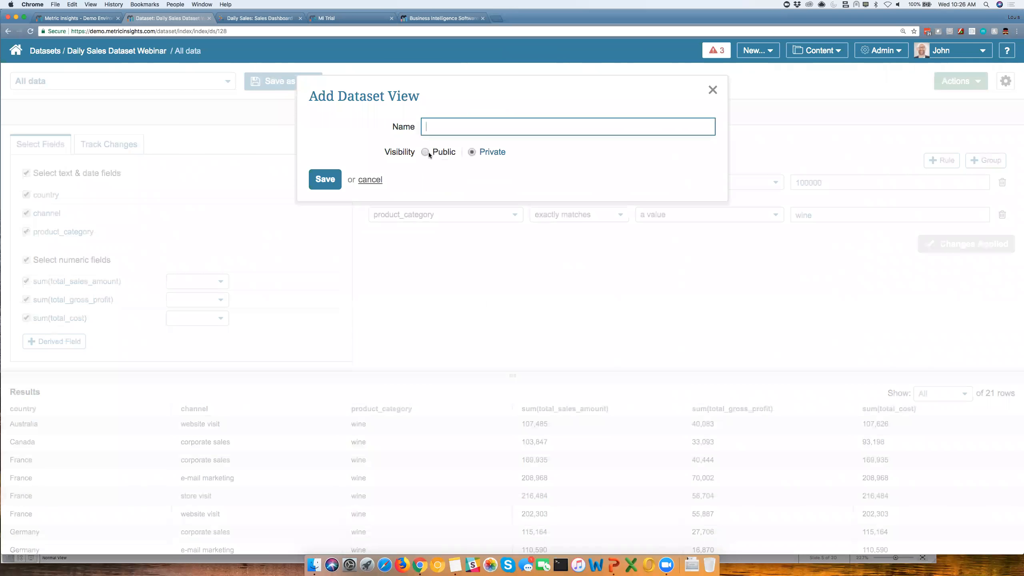
pyautogui.write('Sales greater than $100K for Wine')
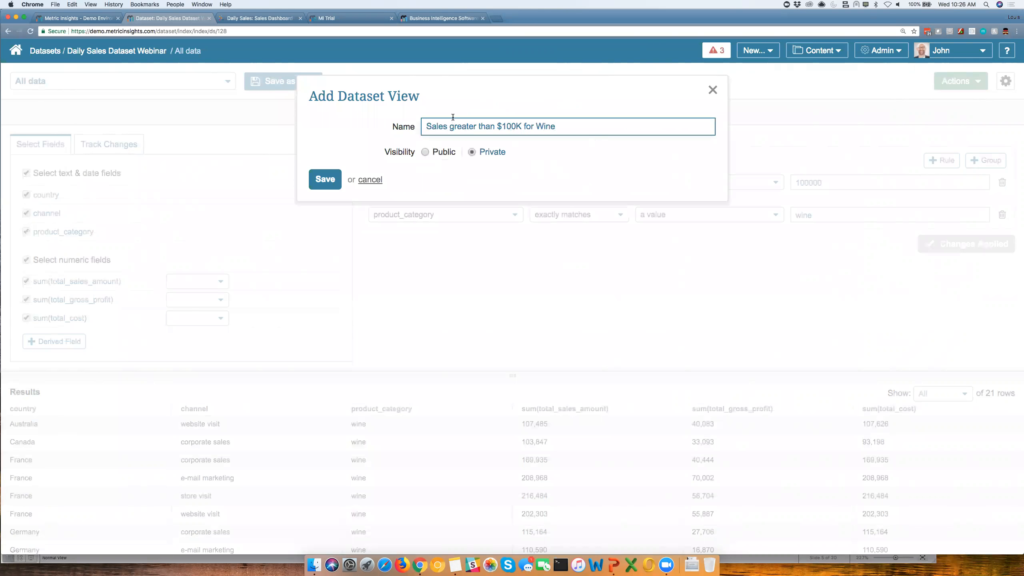
pyautogui.click(425, 153)
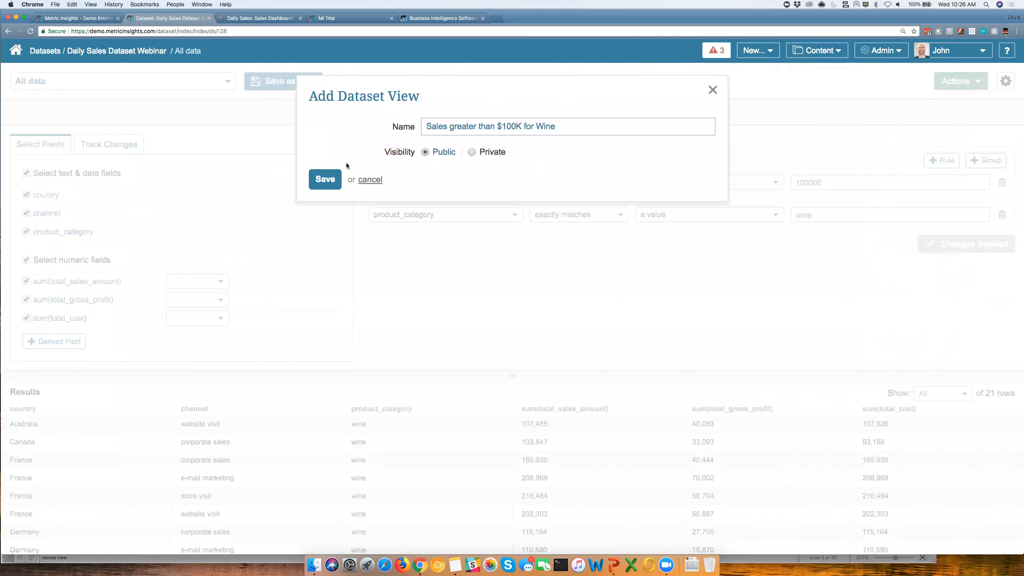
pyautogui.click(321, 182)
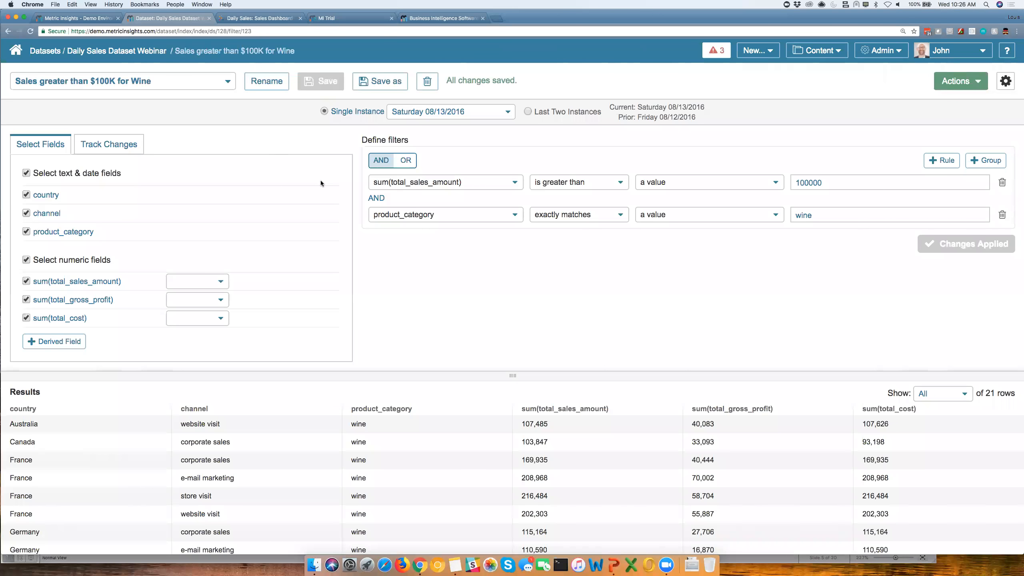
# Show the saved wine view for Sunday 08/07/2016 and open the list of the dataset's views
pyautogui.click(437, 116)
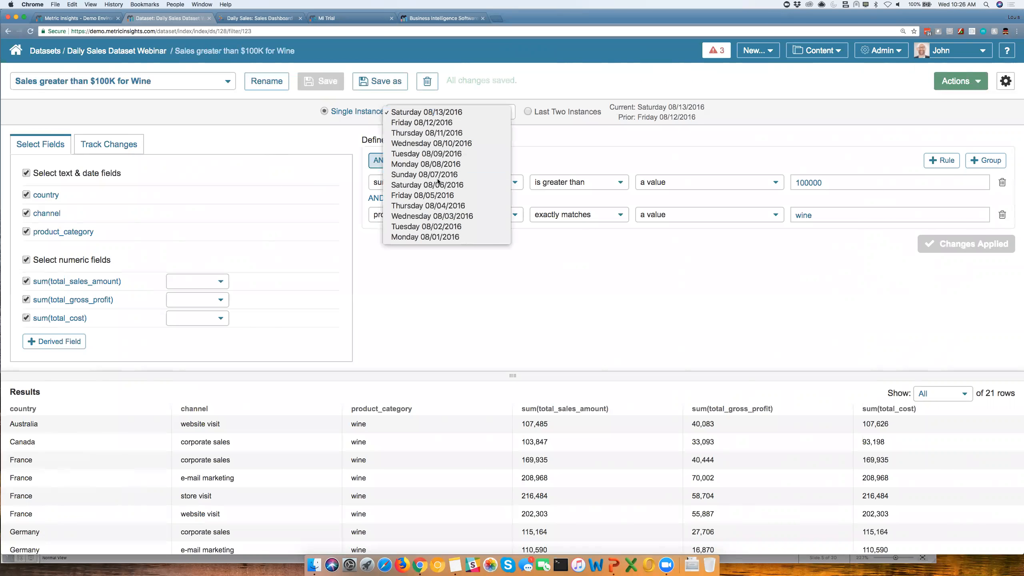
pyautogui.click(436, 175)
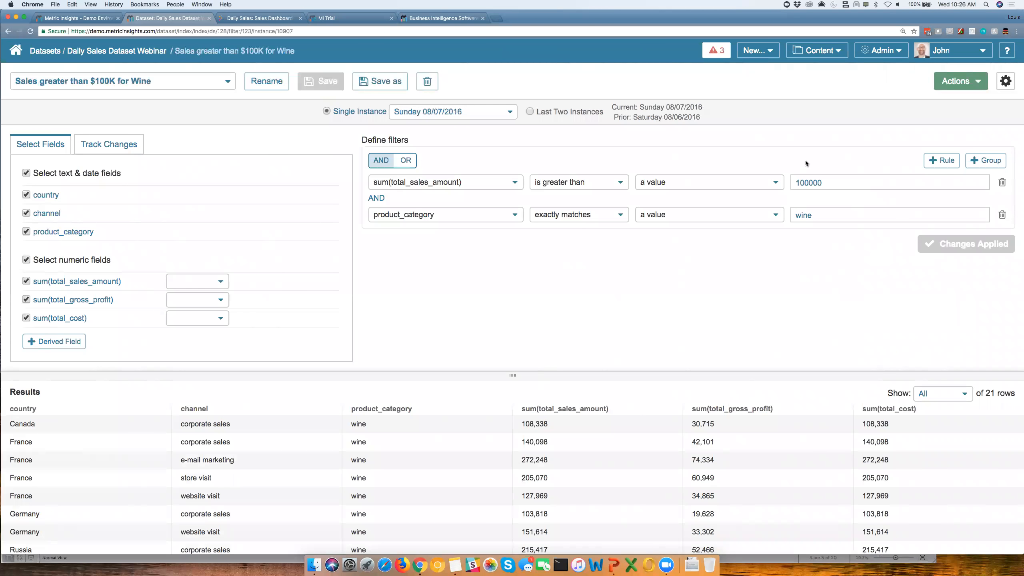
pyautogui.click(229, 83)
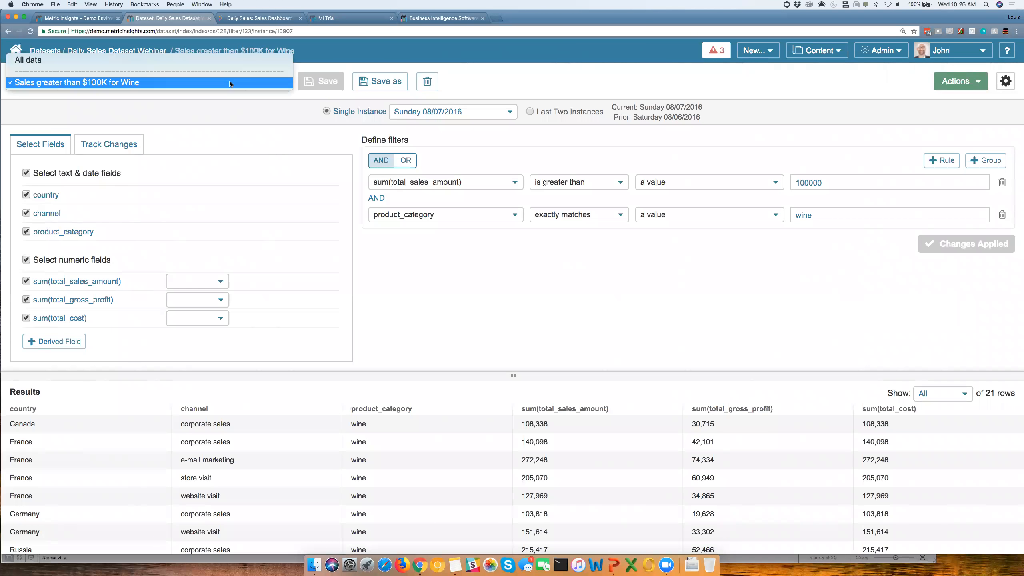
# Switch to the dataset's unfiltered All data view and show the Saturday 08/13/2016 instance
pyautogui.click(223, 61)
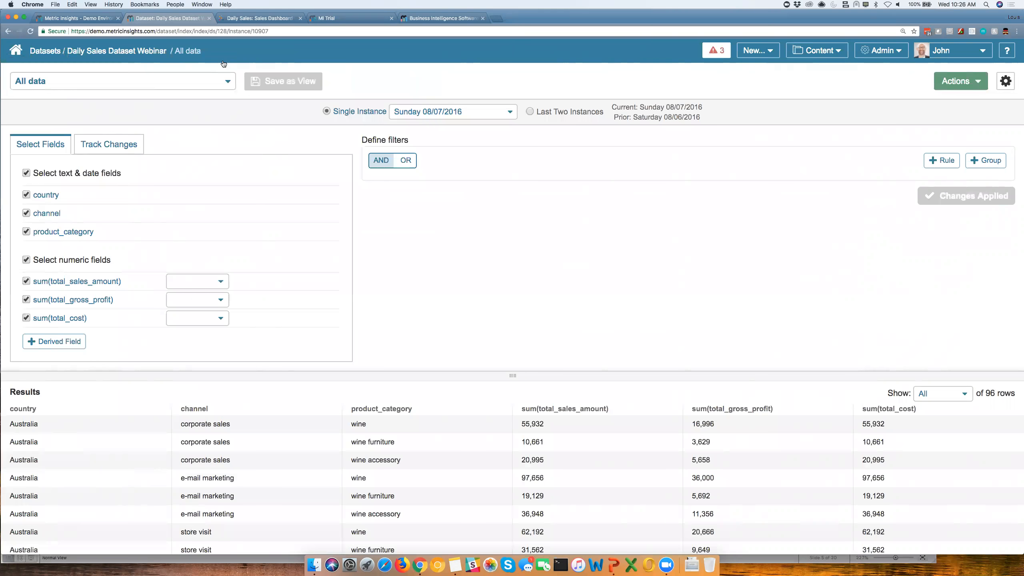
pyautogui.click(464, 113)
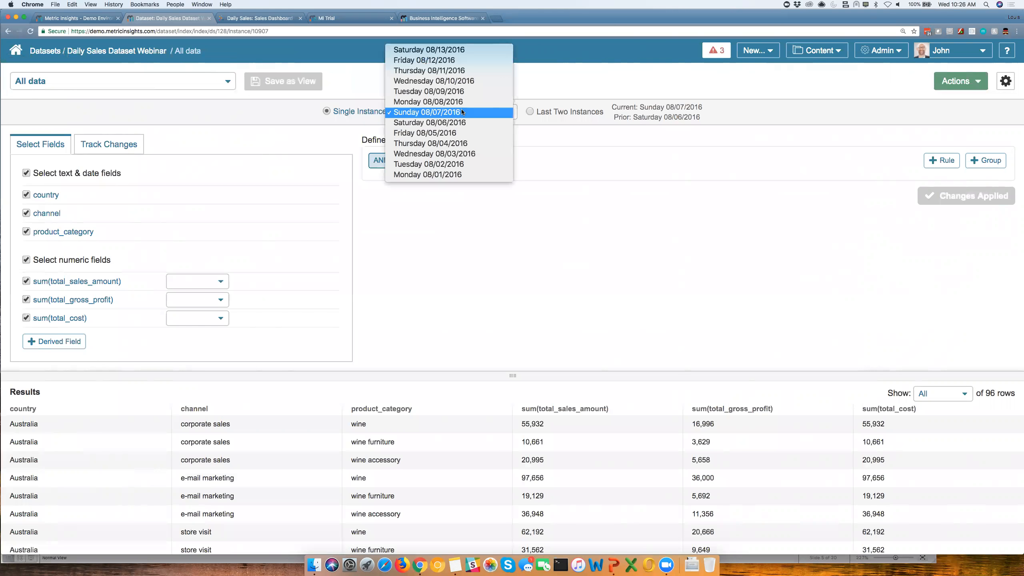
pyautogui.click(466, 53)
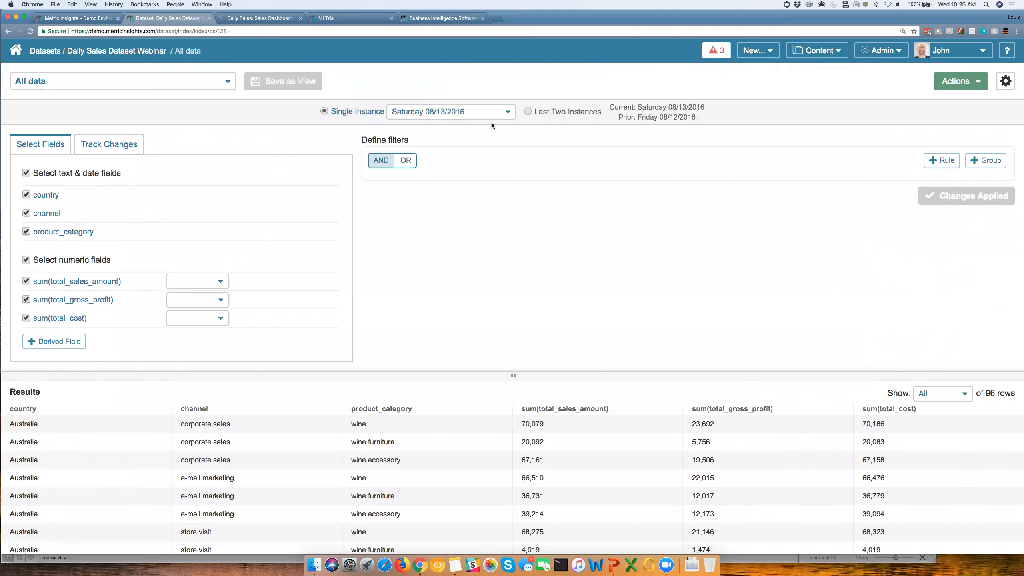
# Track changes across the last two instances for each combination of country, channel and product_category
pyautogui.click(131, 144)
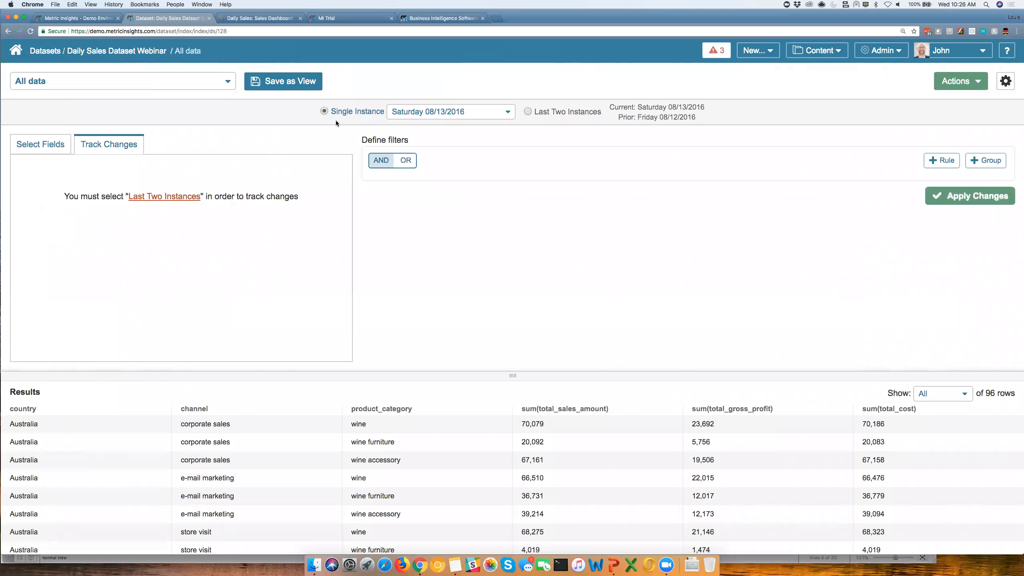
pyautogui.click(529, 111)
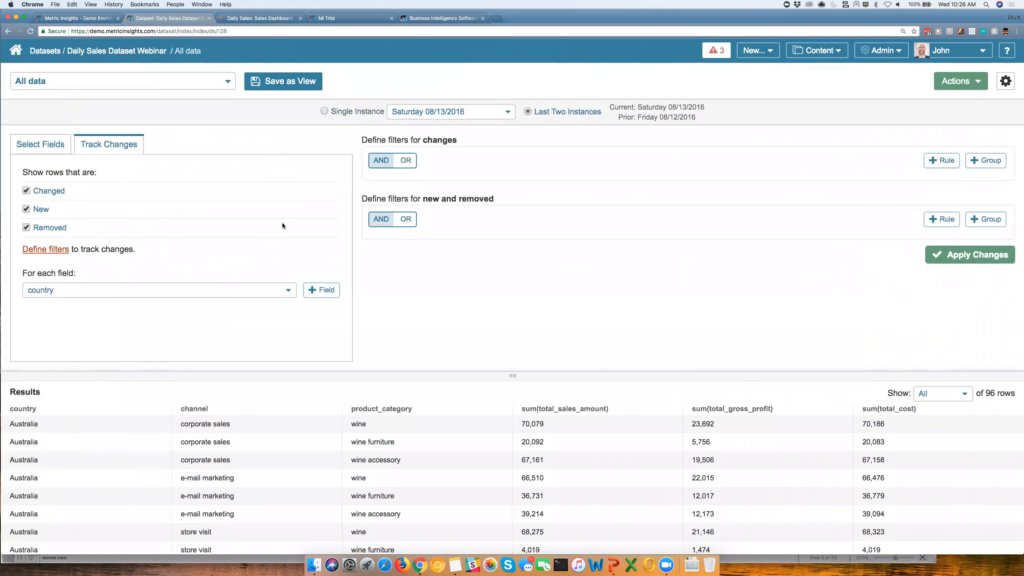
pyautogui.click(290, 292)
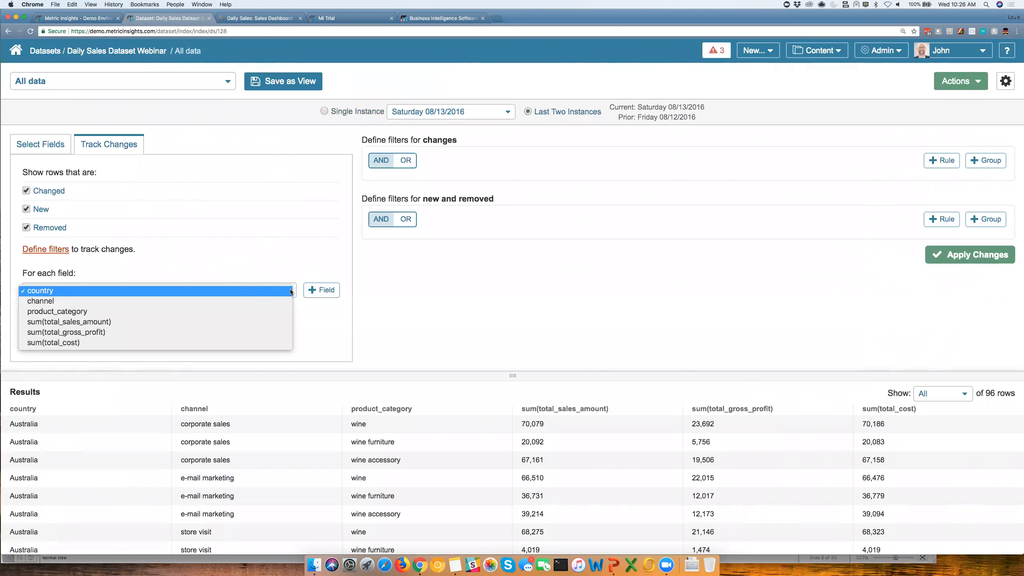
pyautogui.click(282, 291)
pyautogui.click(316, 290)
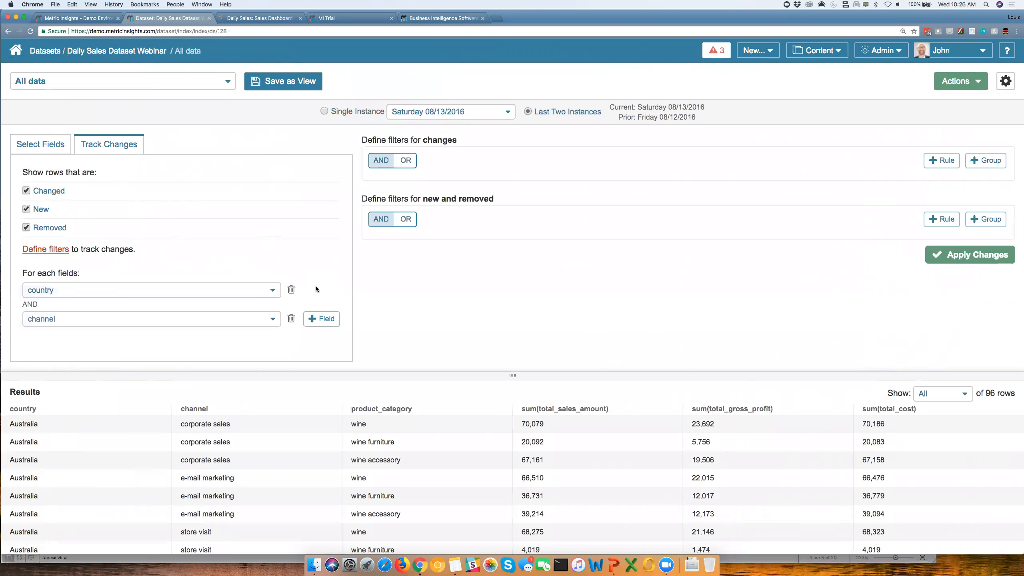
pyautogui.click(315, 321)
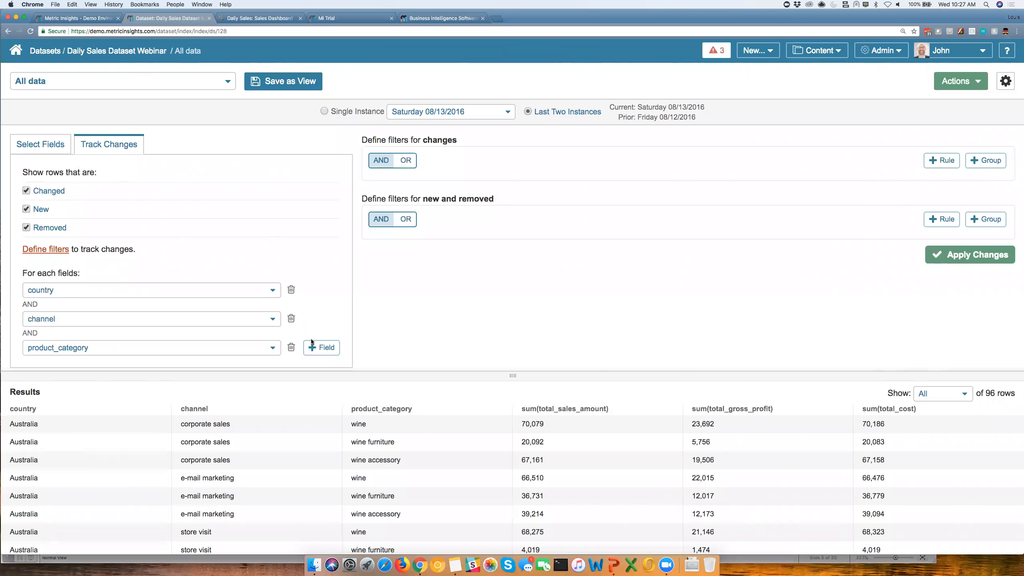
pyautogui.moveTo(509, 381); pyautogui.dragTo(511, 403)
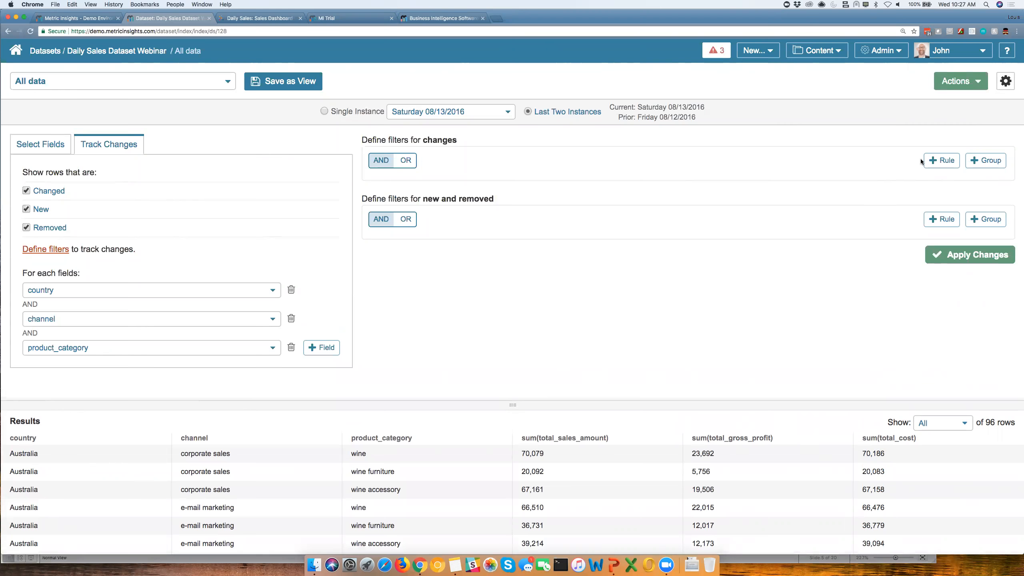
# Add and apply a changes filter where sum(total_sales_amount) is greater than Prior sum(total_sales_amount) by 100 percent
pyautogui.click(939, 161)
pyautogui.click(519, 182)
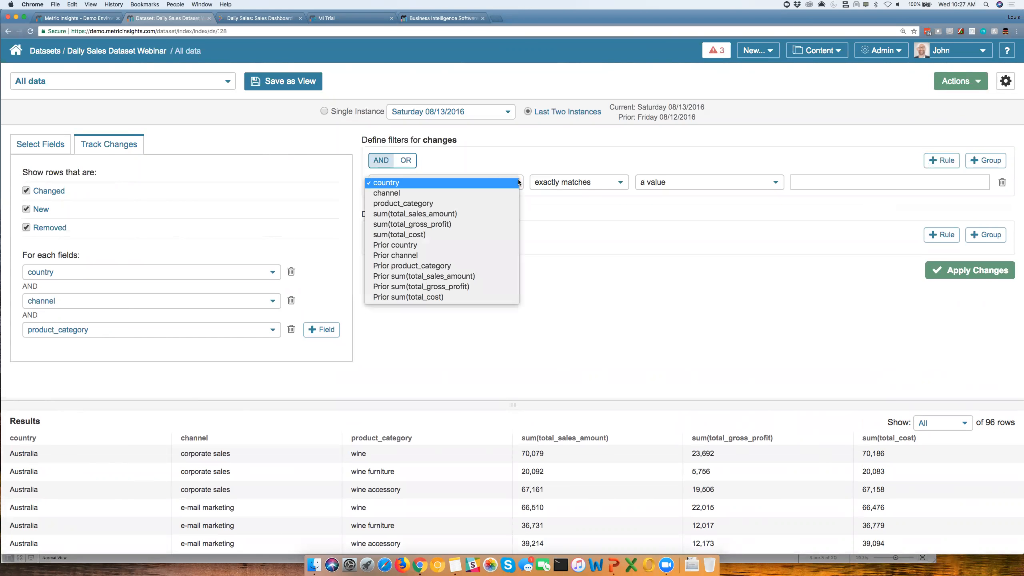
pyautogui.click(462, 214)
pyautogui.click(573, 182)
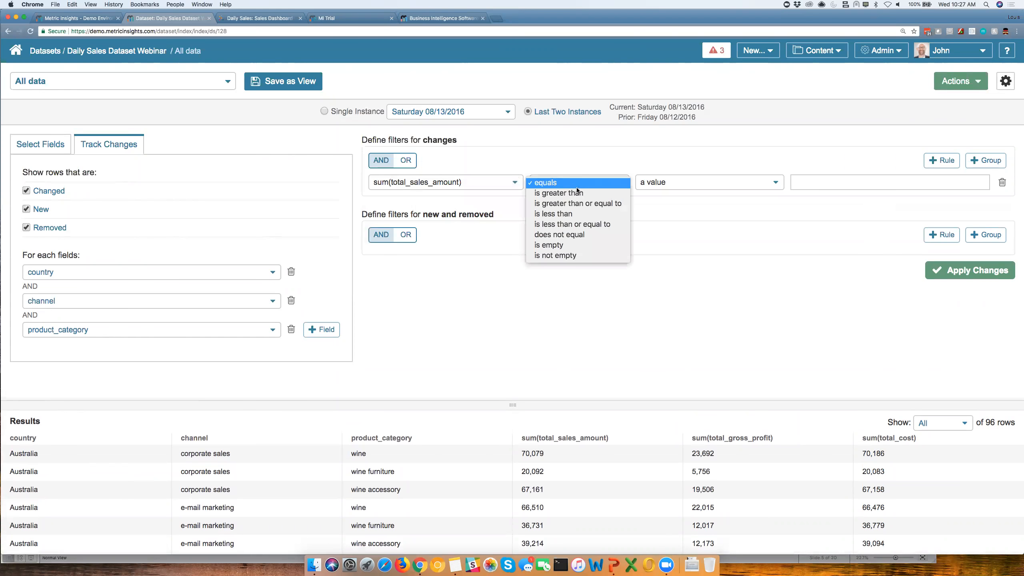
pyautogui.click(577, 193)
pyautogui.click(679, 183)
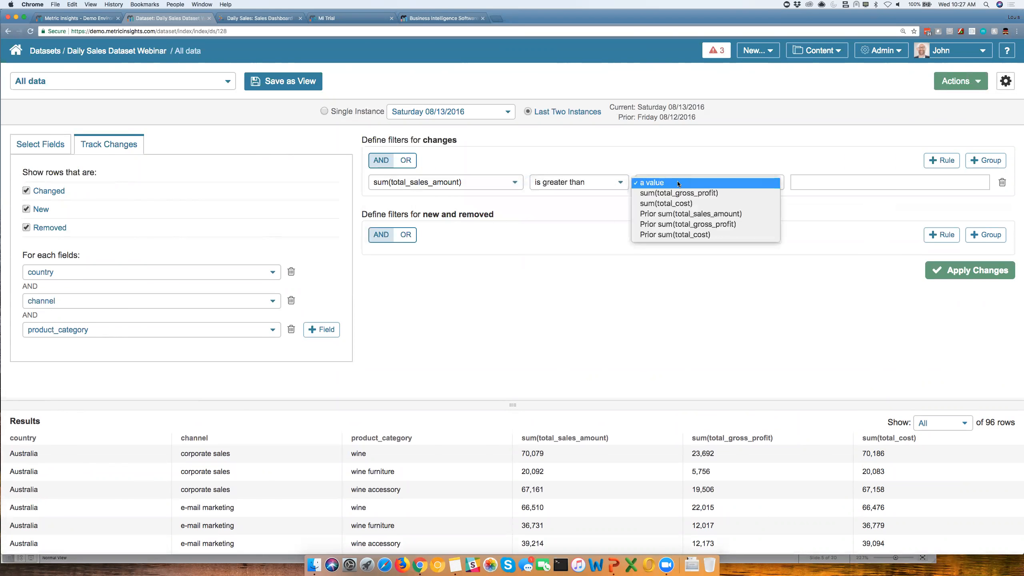
pyautogui.click(688, 214)
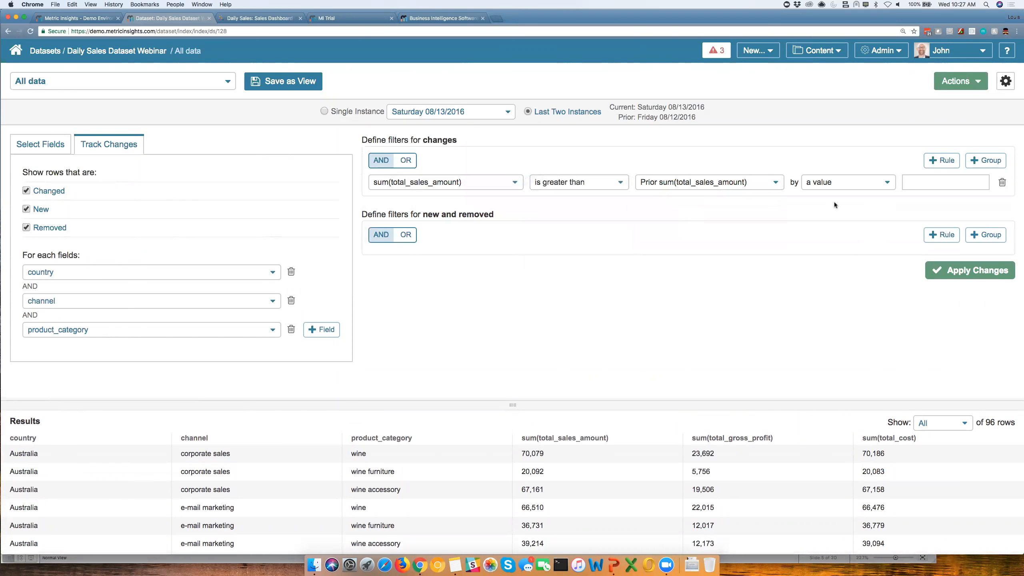
pyautogui.click(854, 181)
pyautogui.click(852, 177)
pyautogui.click(921, 185)
pyautogui.write('100')
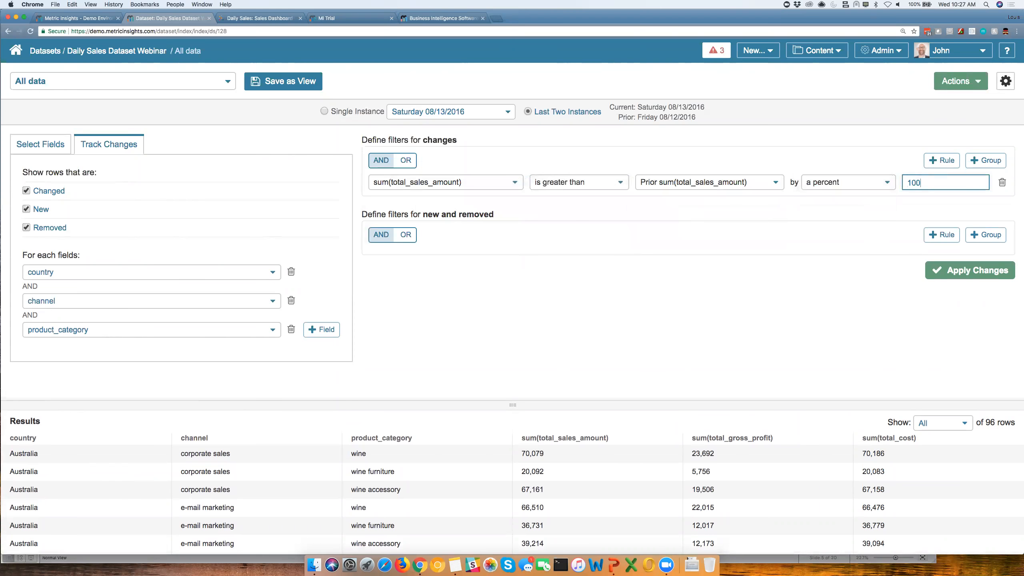
pyautogui.click(954, 277)
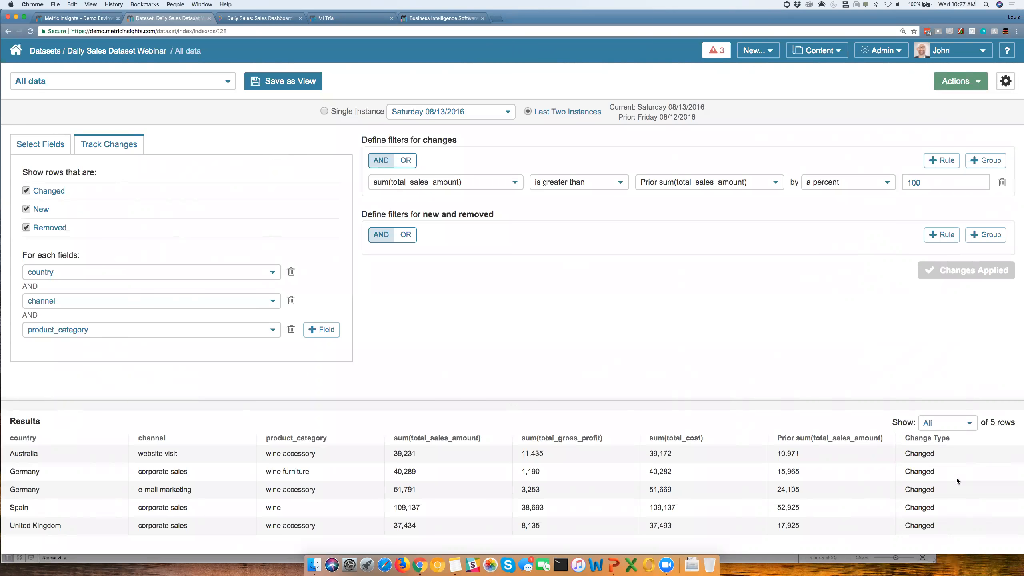
# Save the filtered changes as a public view named Sales are 100% greater than previous day, and check the dataset's view list
pyautogui.click(283, 82)
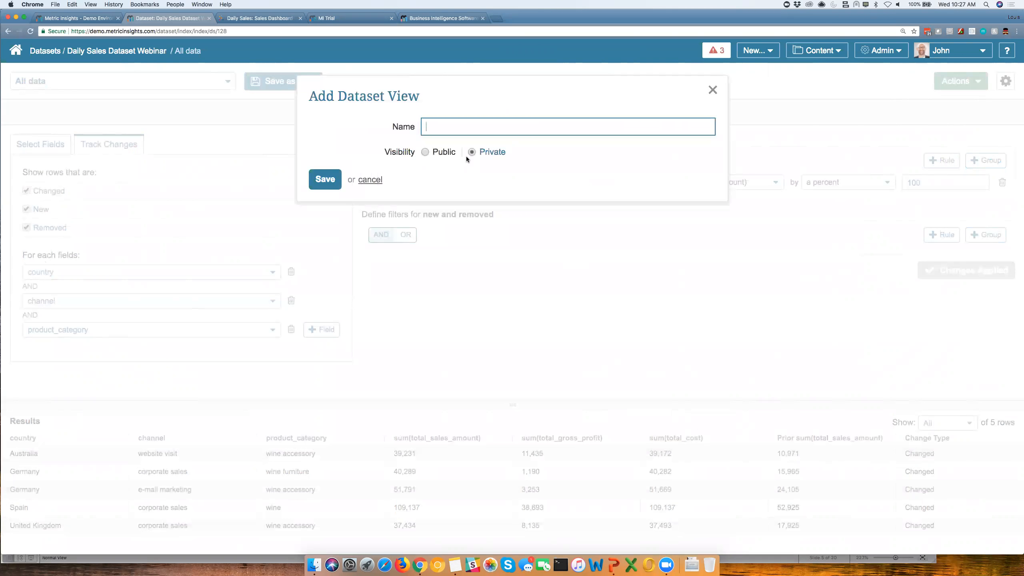
pyautogui.write('Sales are 100% greater than previous day')
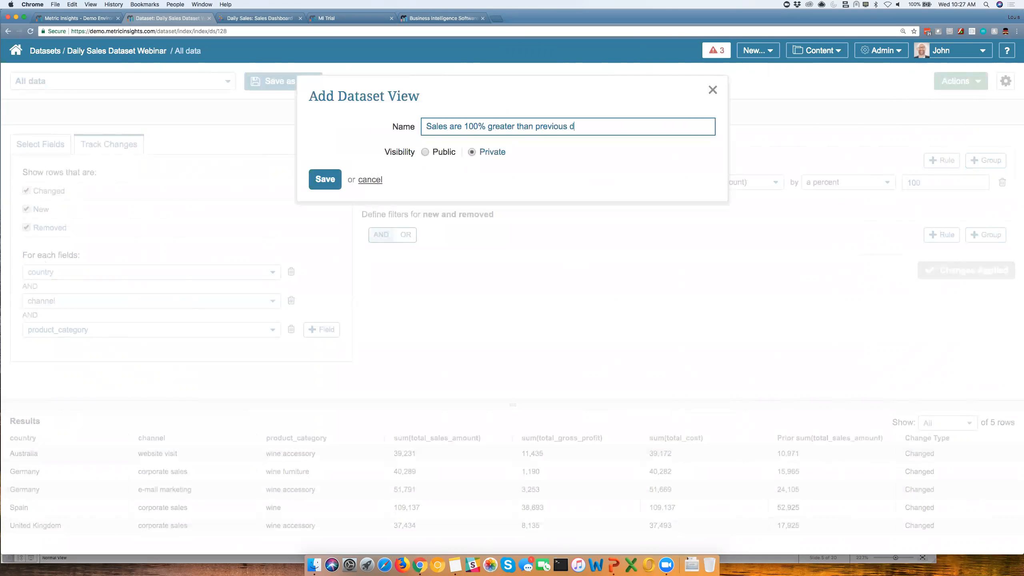
pyautogui.click(424, 152)
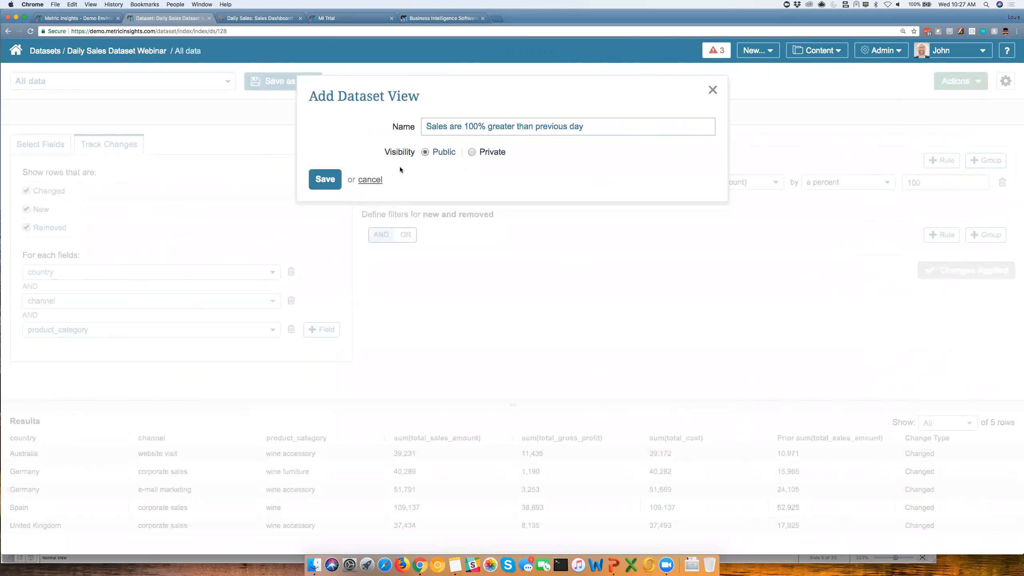
pyautogui.click(334, 180)
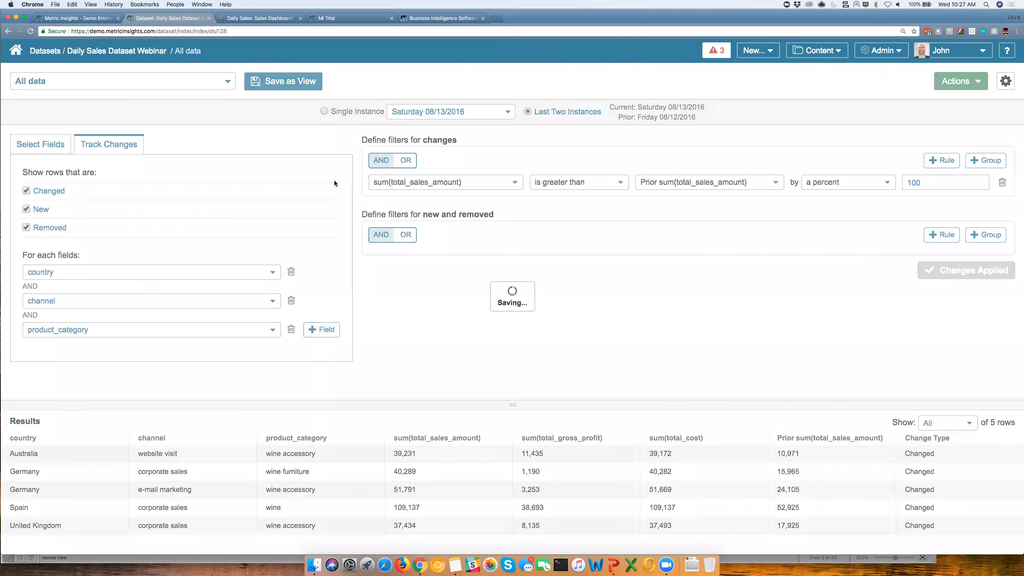
pyautogui.click(198, 82)
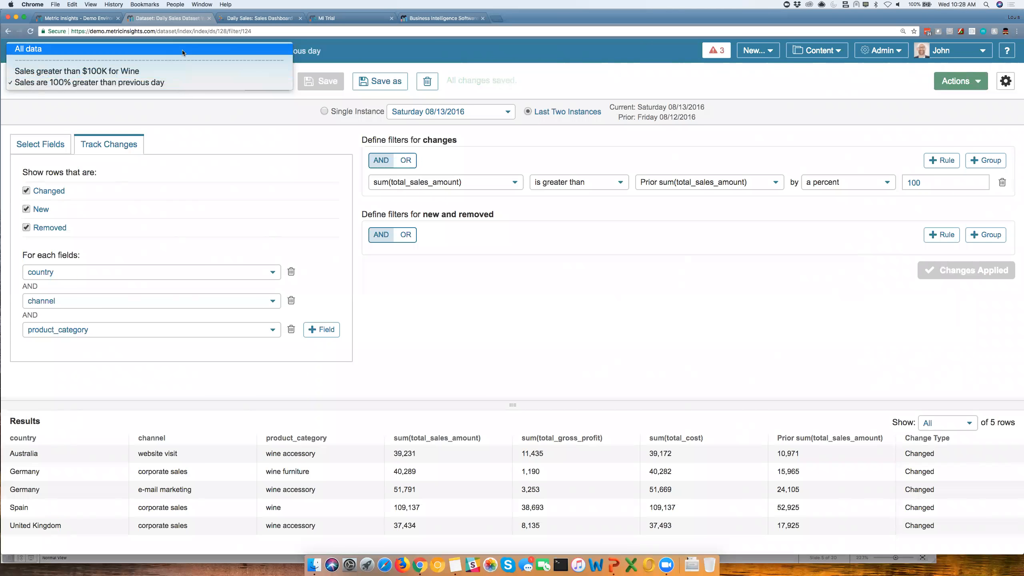
pyautogui.click(492, 300)
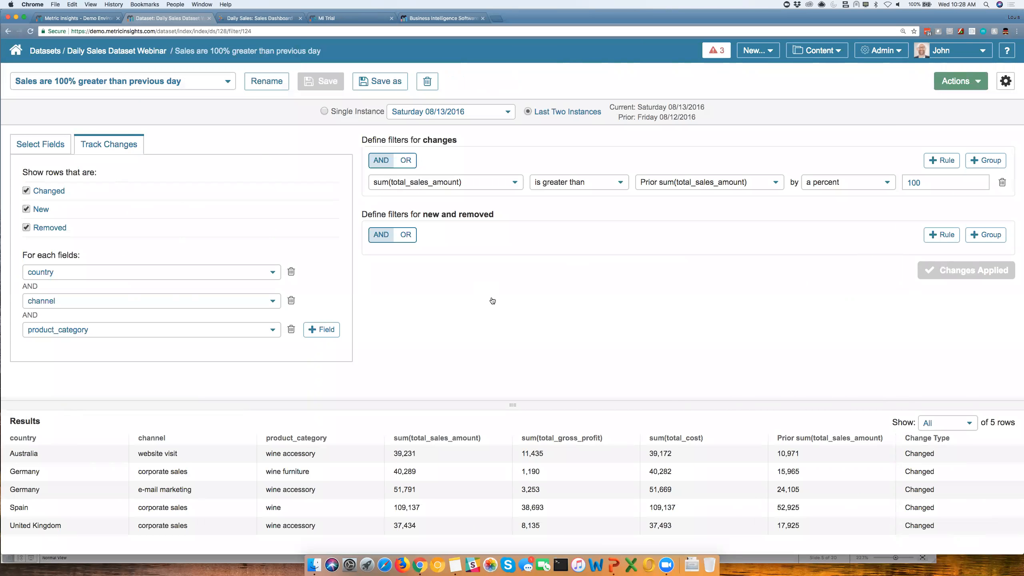
pyautogui.press('super+Tab')
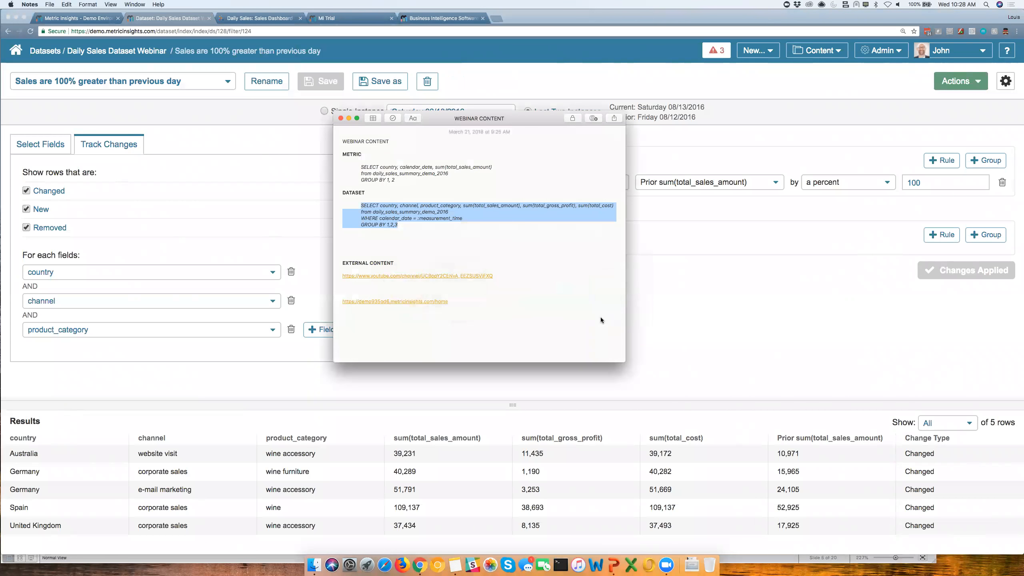
pyautogui.press('super+Tab')
pyautogui.press('super+Tab')
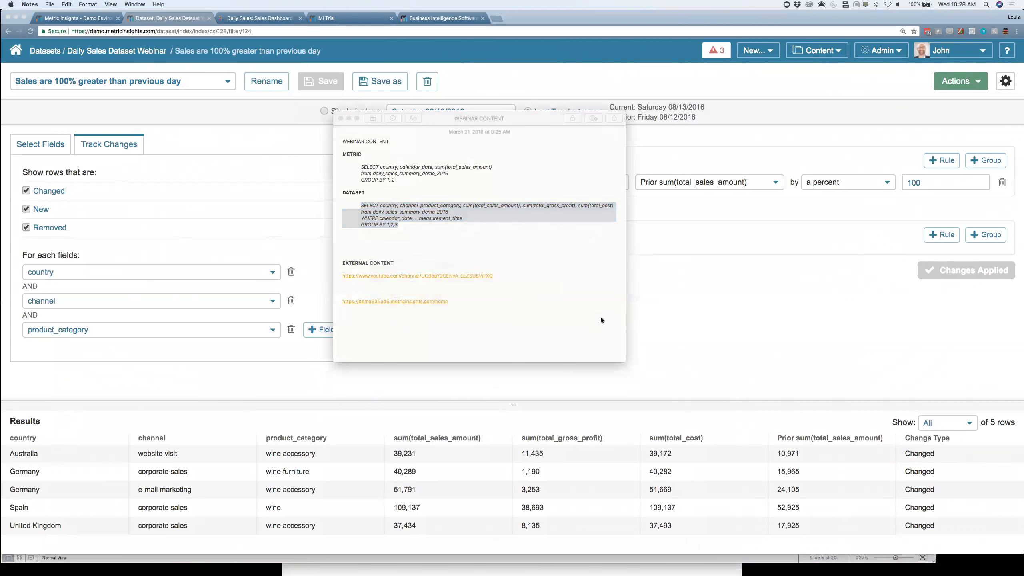
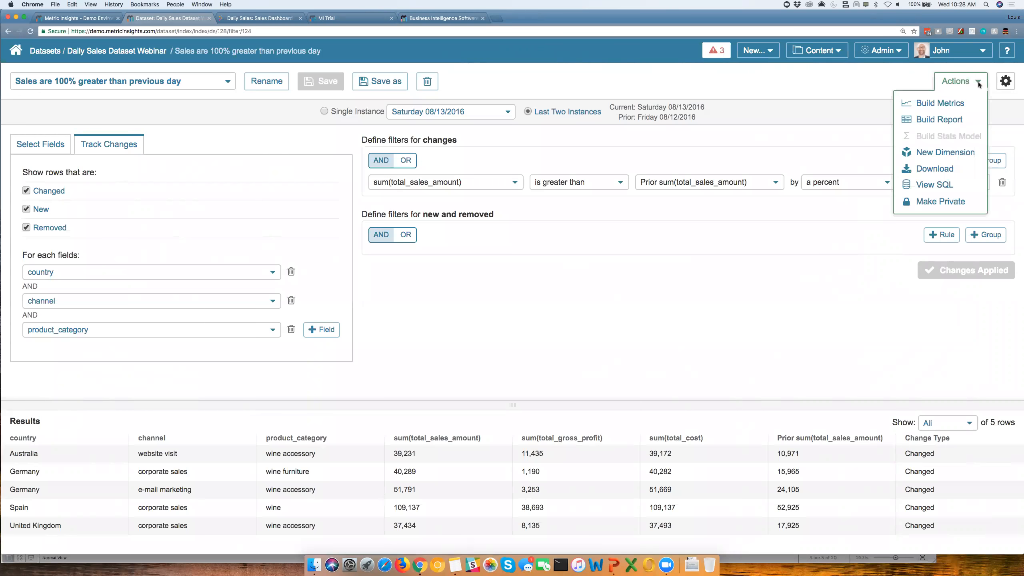
# Build a report from the saved change-tracking view and review its general information and data settings
pyautogui.click(962, 119)
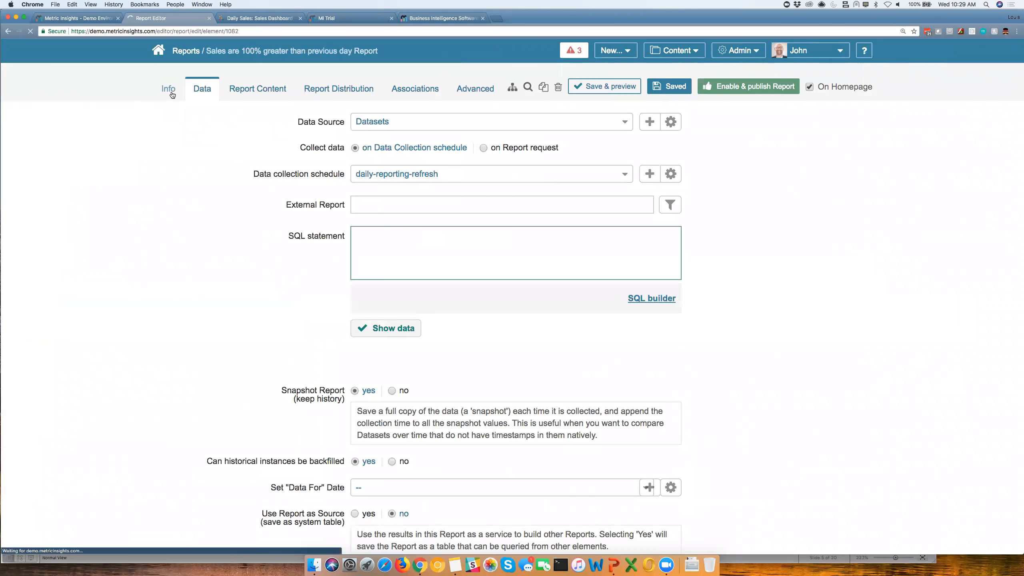
pyautogui.click(169, 89)
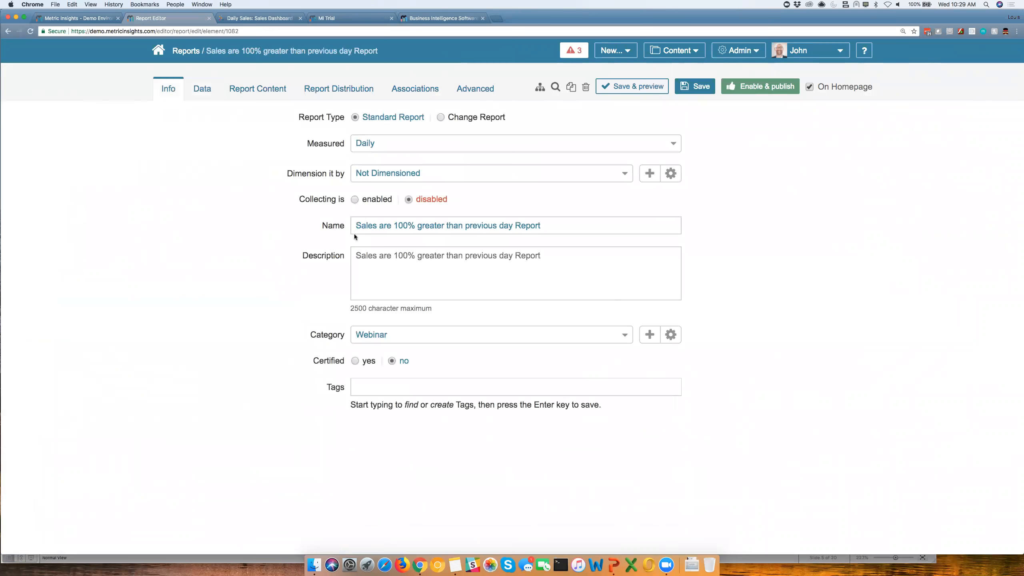
pyautogui.click(207, 91)
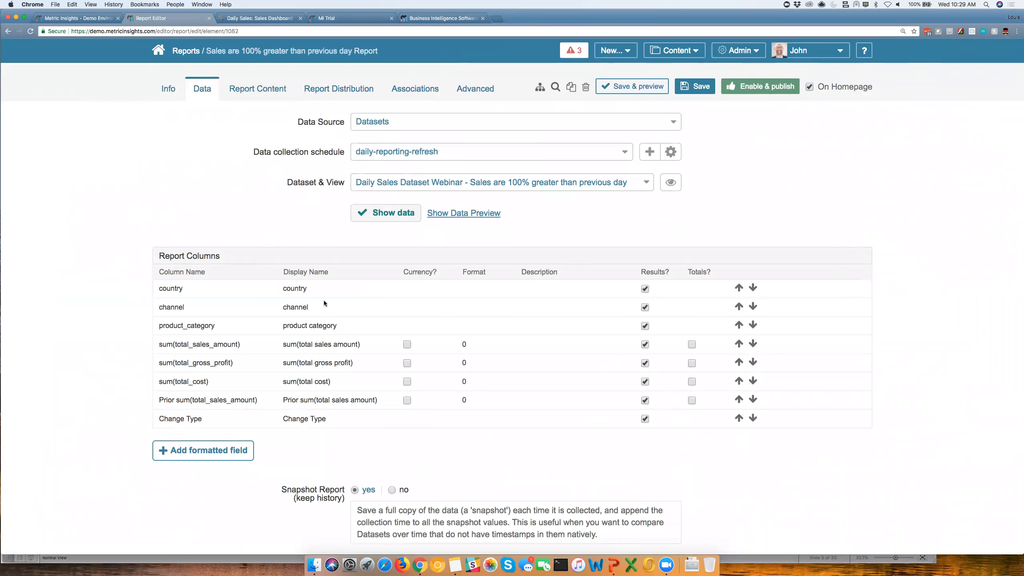
# Set the display name of the report's sum(total_sales_amount) column to Sales
pyautogui.click(342, 345)
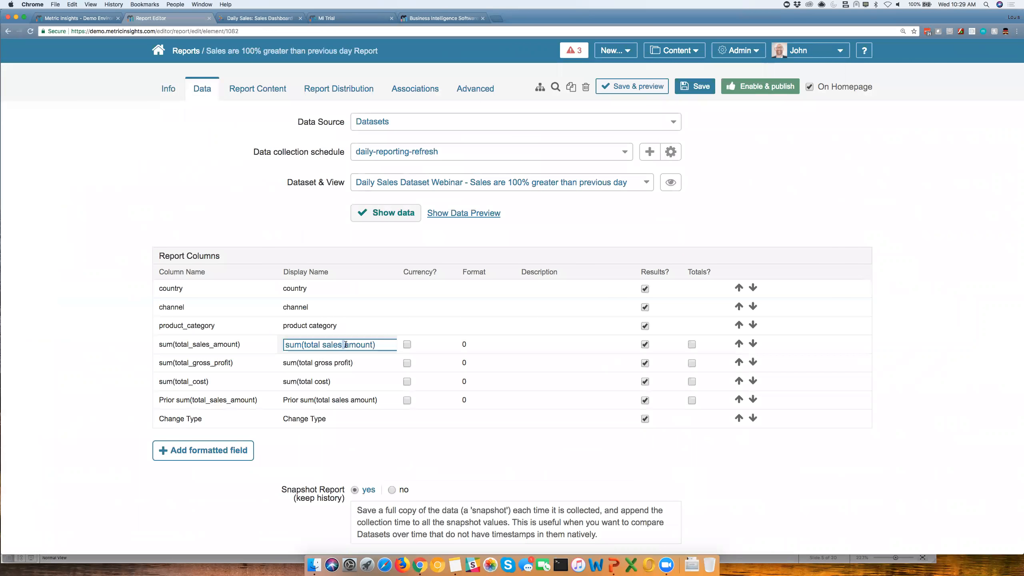
pyautogui.click(270, 352)
pyautogui.click(313, 346)
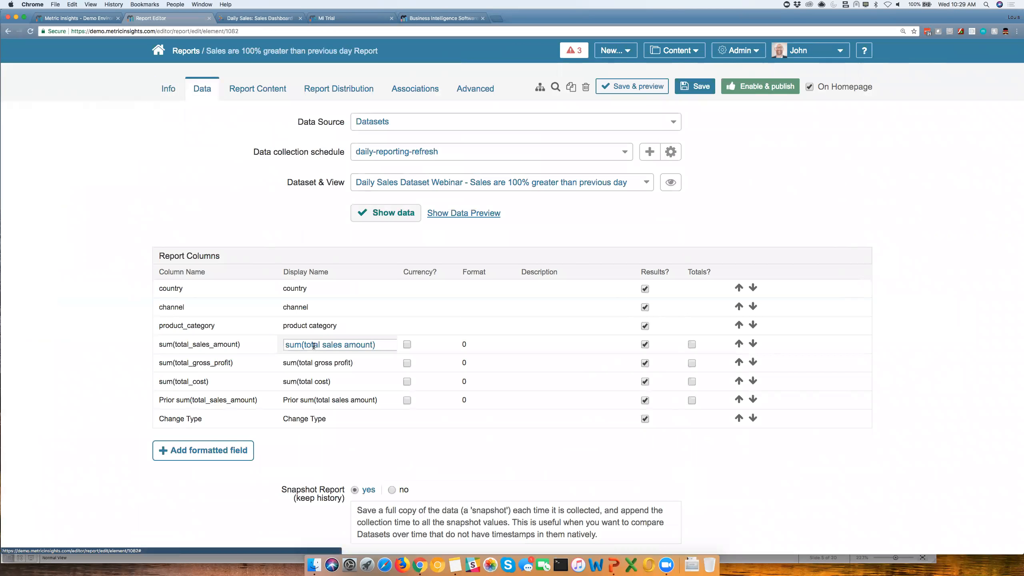
pyautogui.write('Sales')
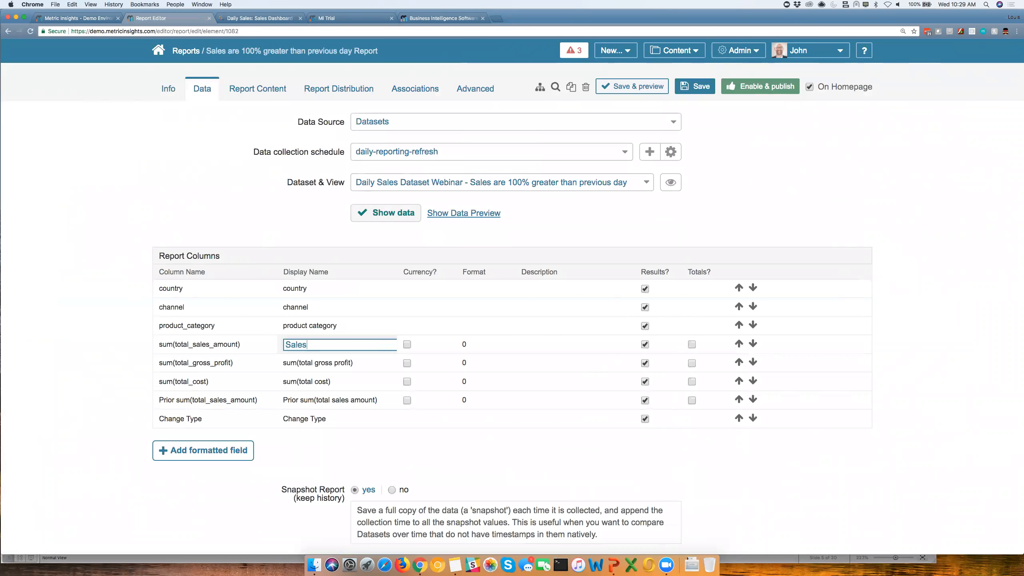
pyautogui.click(346, 463)
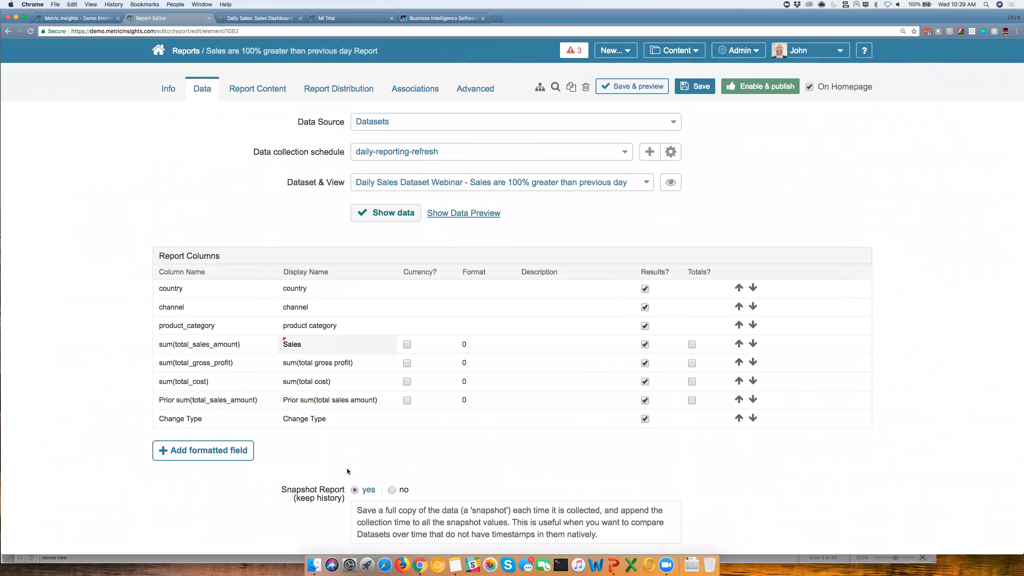
# Include the Sales Dashboard external visualization in the report's content
pyautogui.click(262, 90)
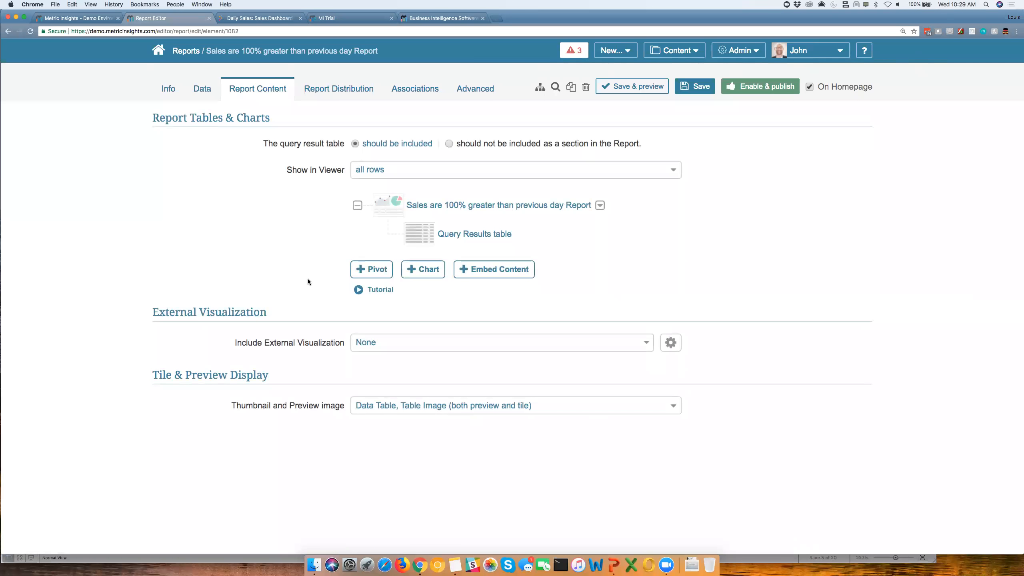
pyautogui.click(423, 344)
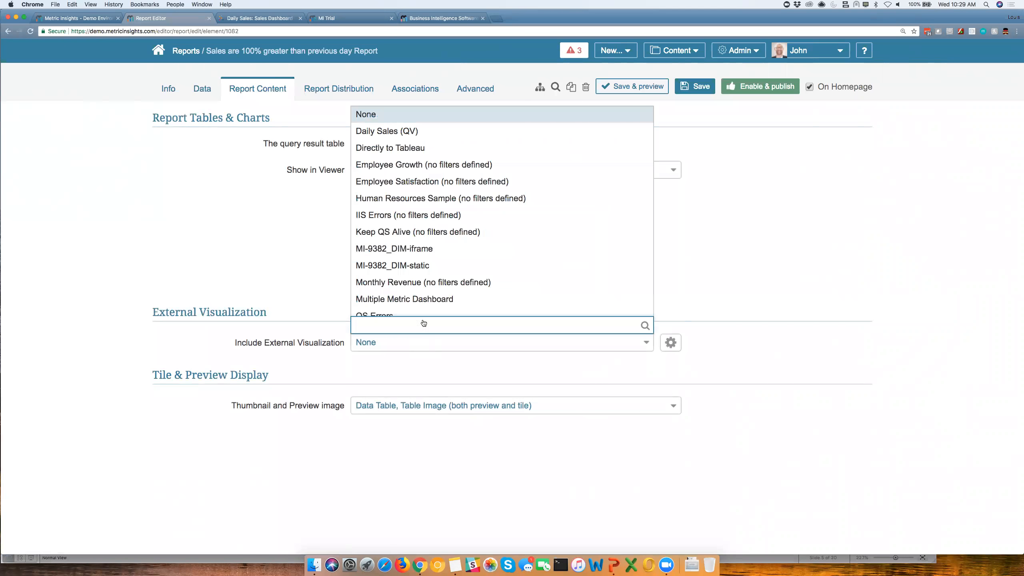
pyautogui.scroll(-10, 443, 278)
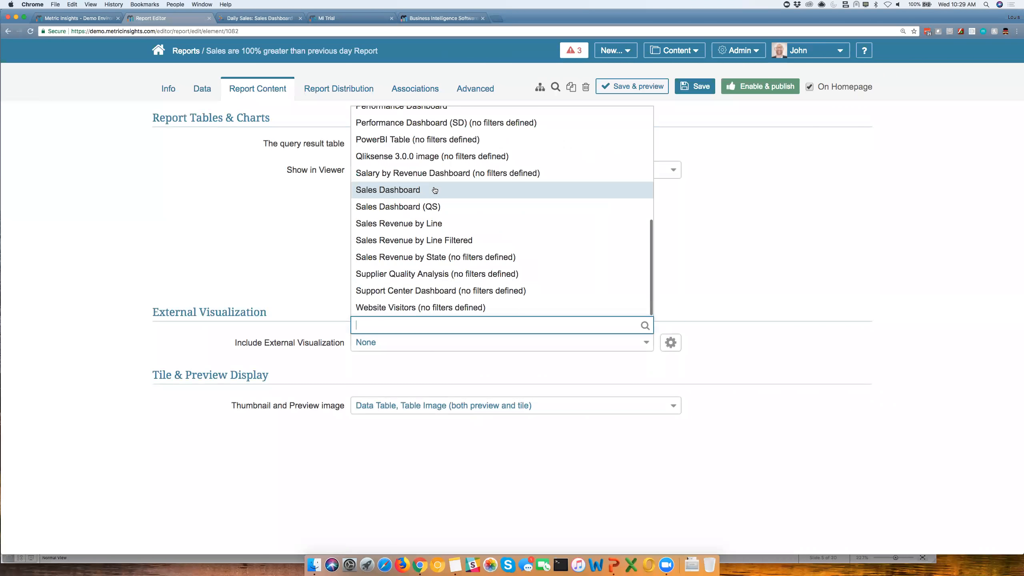
pyautogui.click(434, 190)
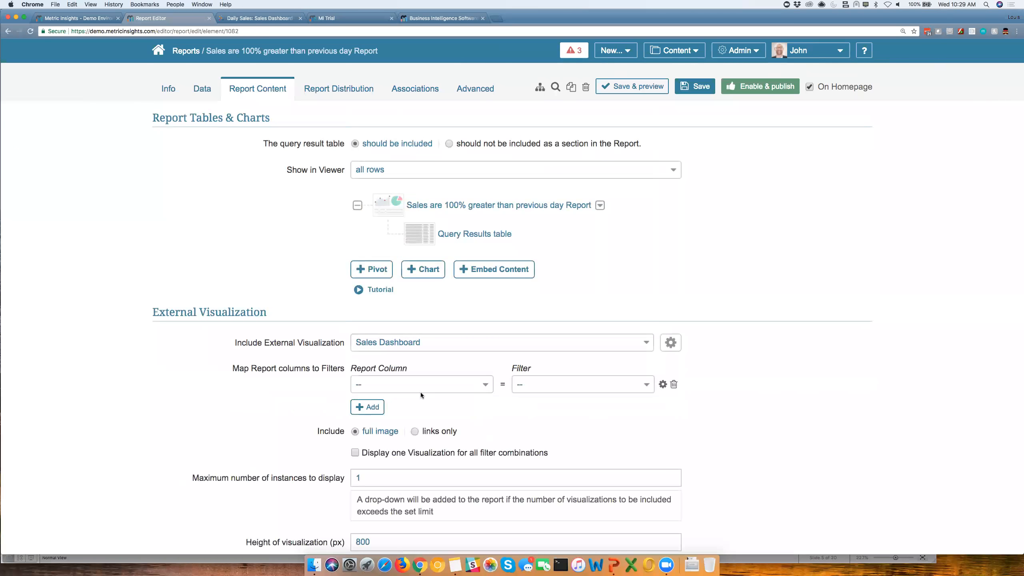
# Map the report columns country, channel and product category to the Sales Dashboard's Country, Channel and Product Category filters
pyautogui.click(484, 386)
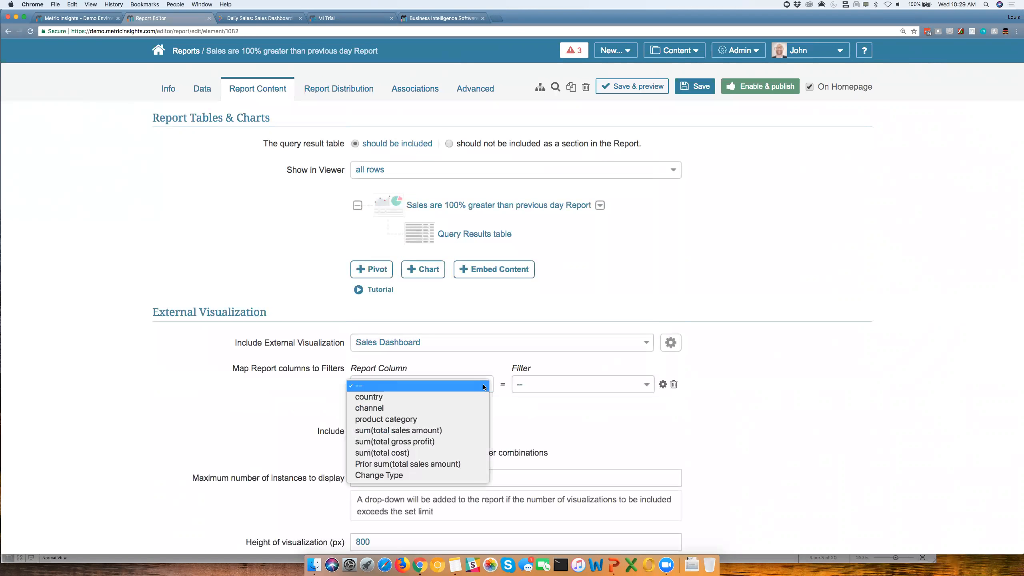
pyautogui.click(480, 397)
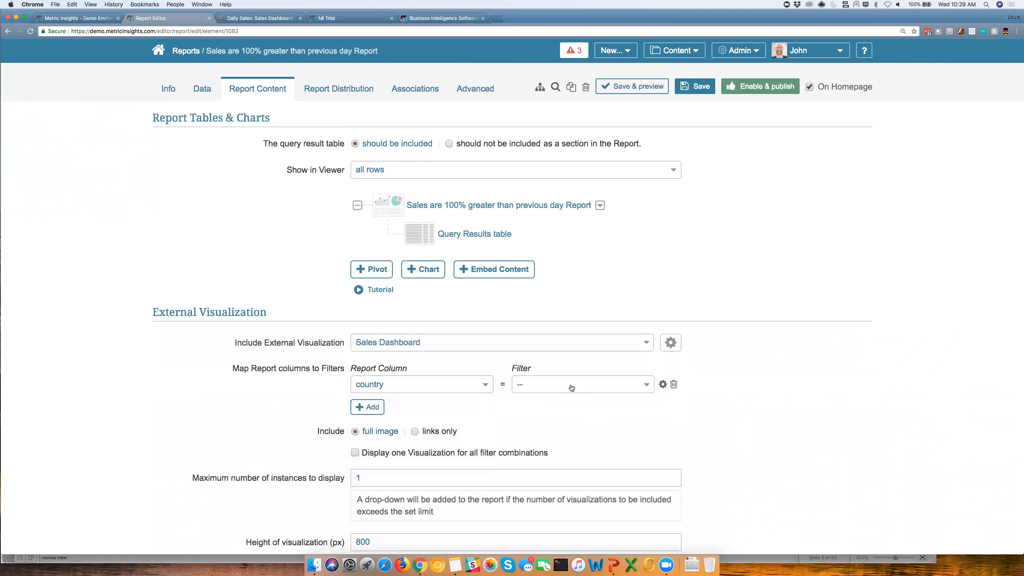
pyautogui.click(572, 386)
pyautogui.click(567, 397)
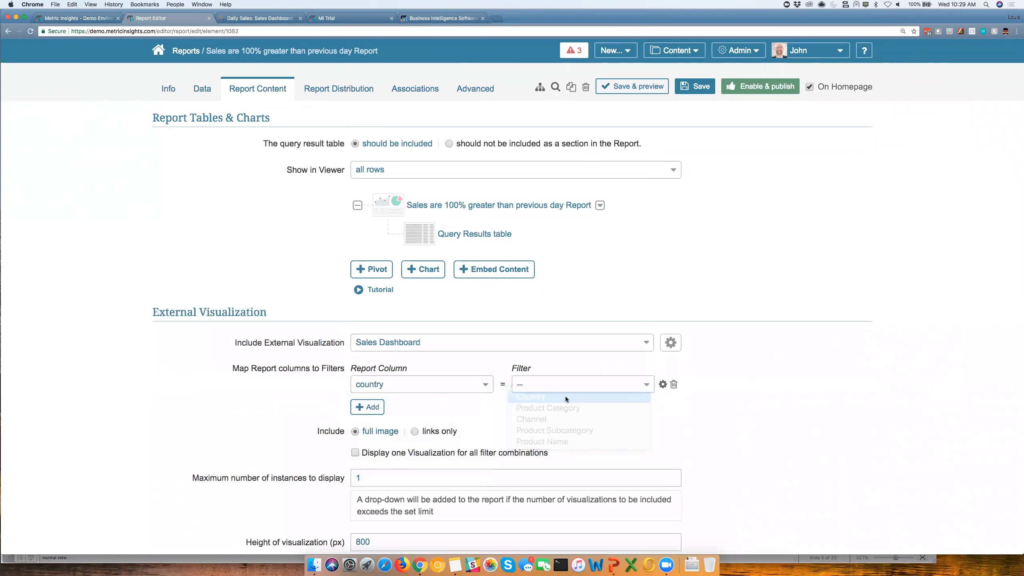
pyautogui.click(370, 408)
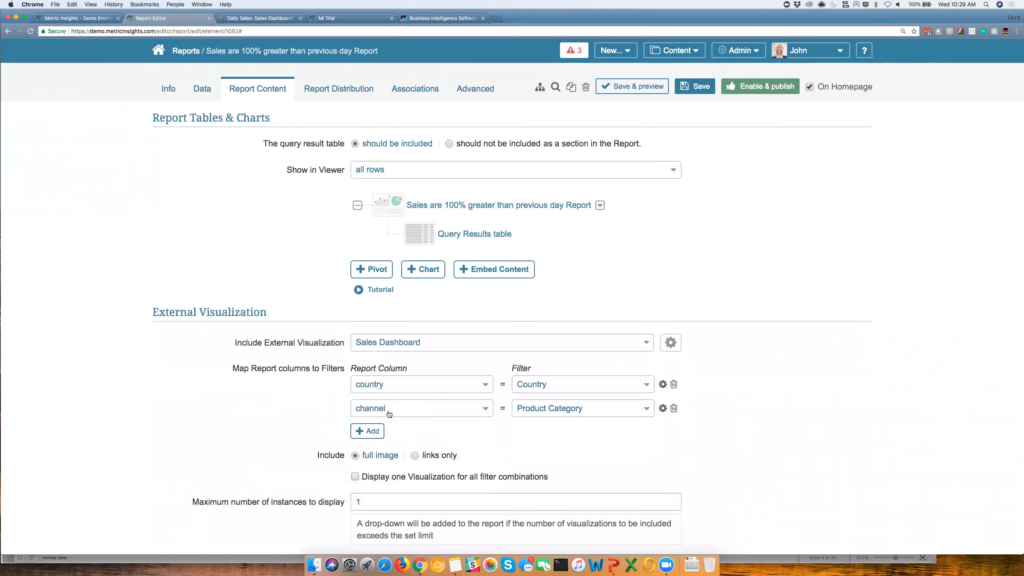
pyautogui.click(585, 414)
pyautogui.click(584, 419)
pyautogui.click(366, 432)
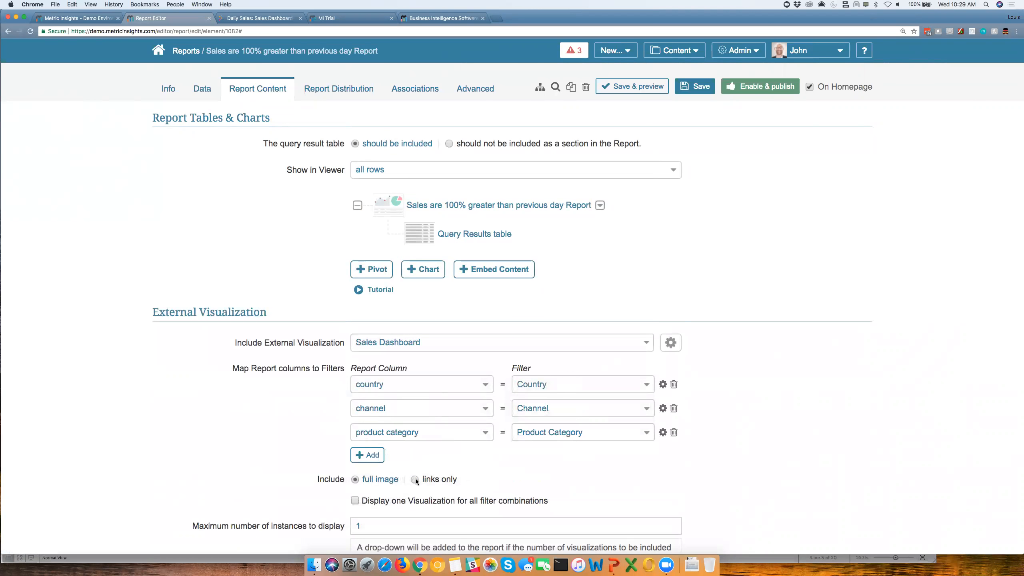
# Enable and publish the report, updating its historical instances within a specified date range
pyautogui.click(744, 88)
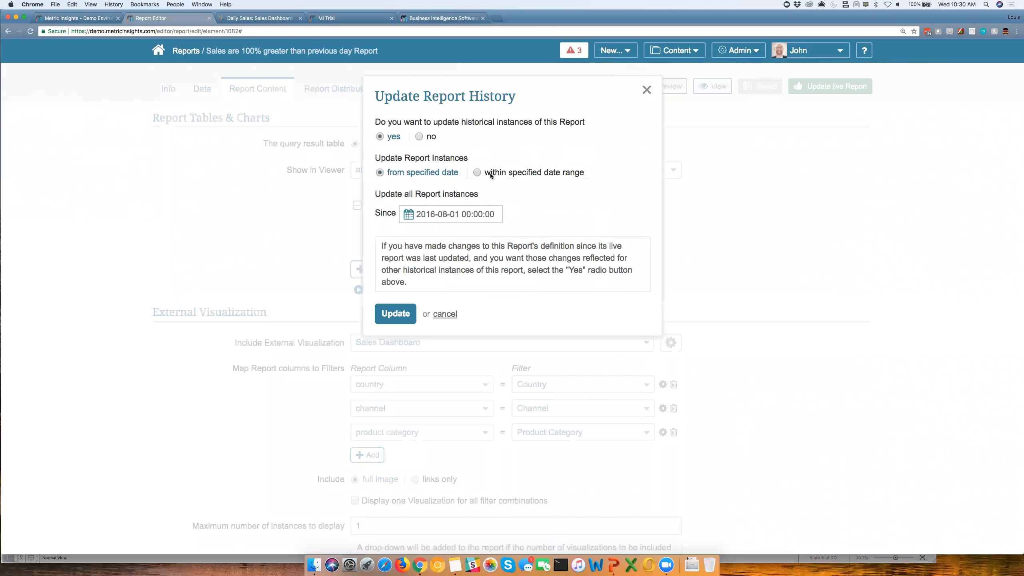
pyautogui.click(490, 173)
pyautogui.click(403, 346)
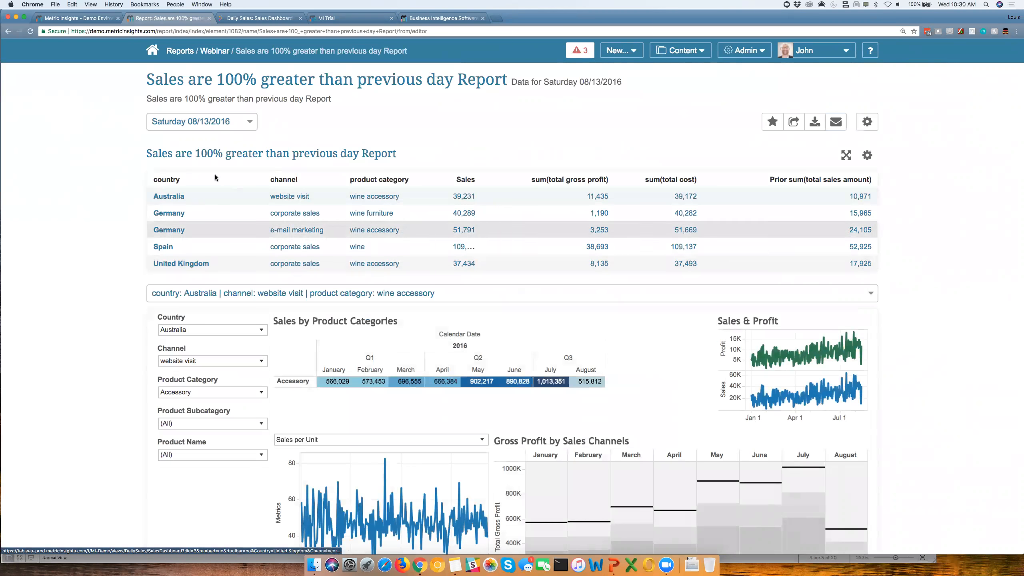
# Check the published report's available dates and view the embedded dashboard for Spain's corporate sales of wine
pyautogui.click(229, 123)
pyautogui.click(315, 119)
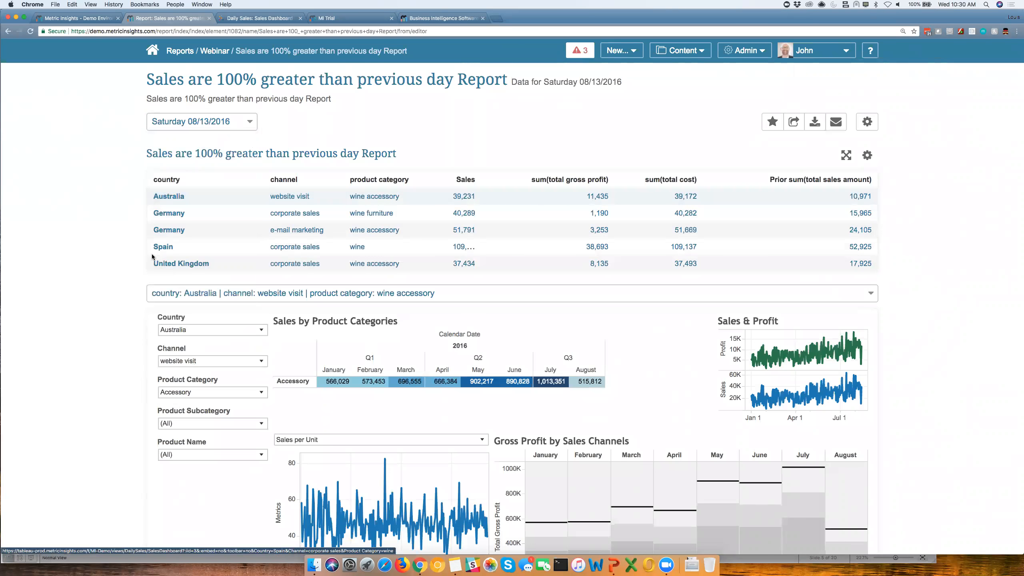
pyautogui.click(163, 247)
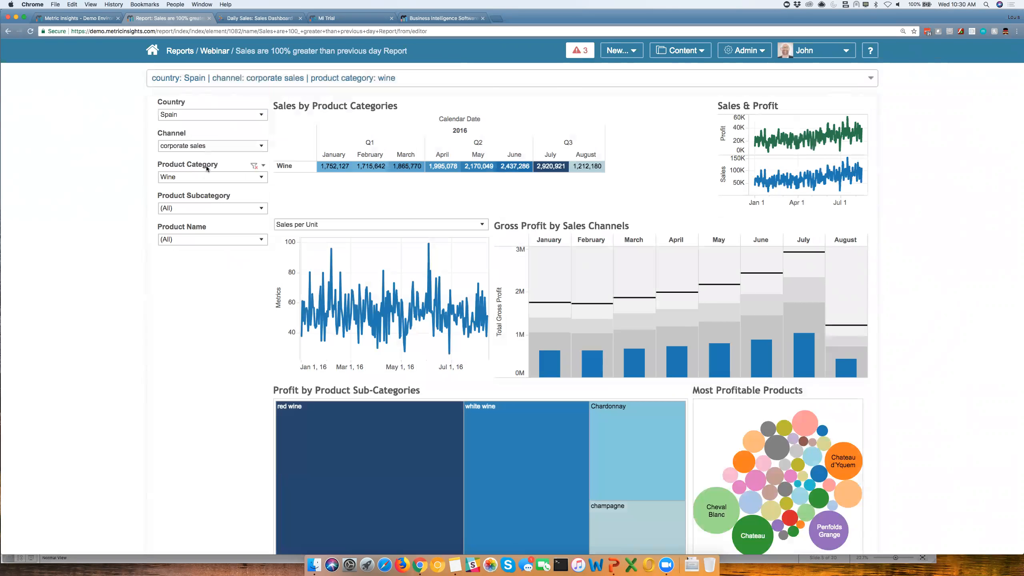
pyautogui.scroll(3, 207, 165)
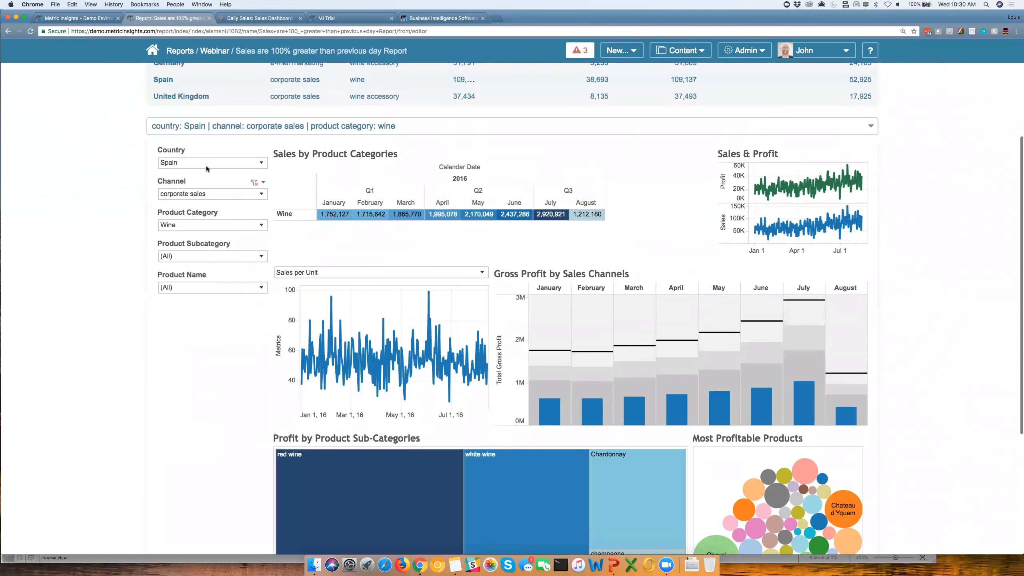
pyautogui.scroll(3, 206, 169)
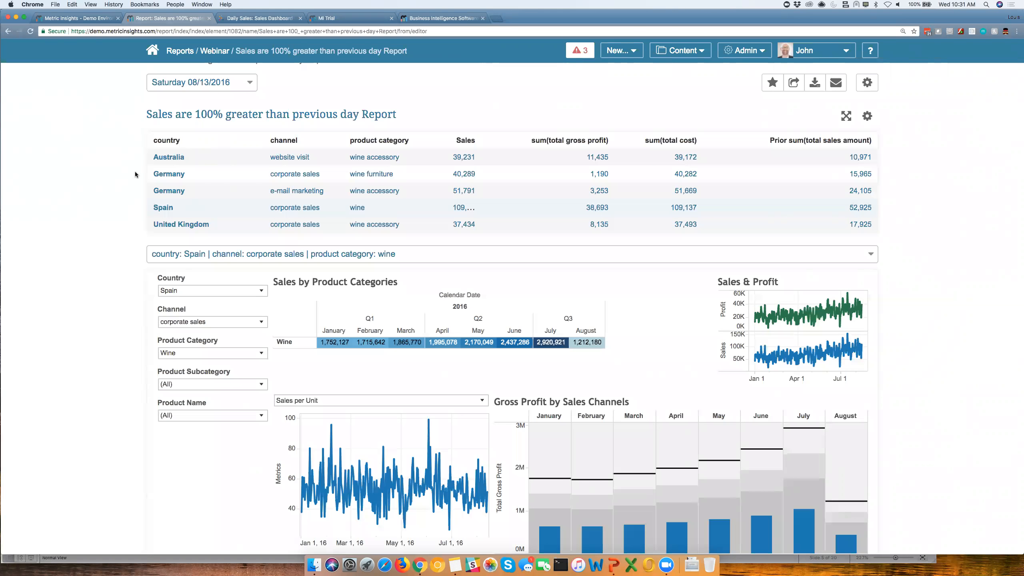
pyautogui.press('super+Tab')
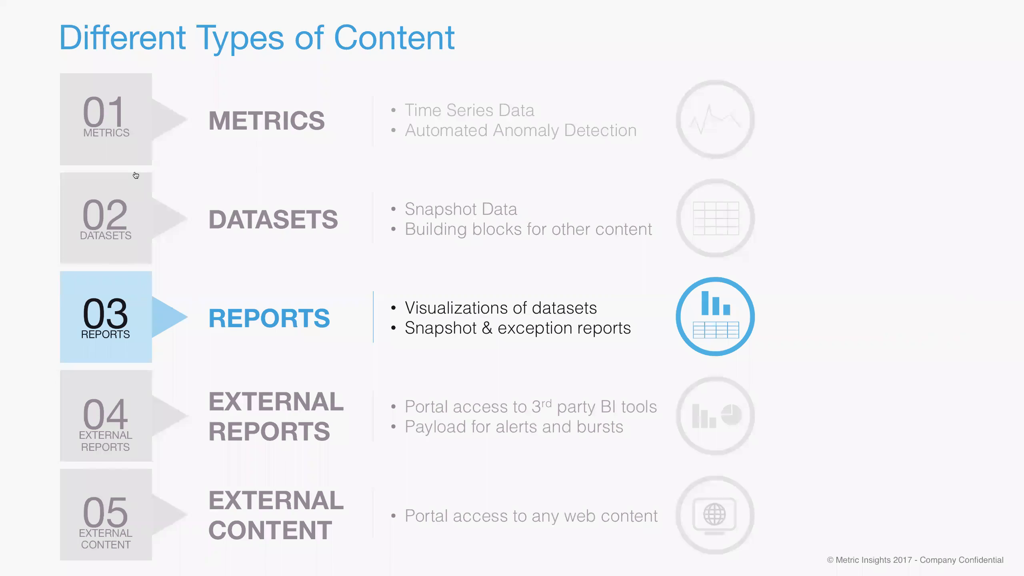
pyautogui.press('Escape')
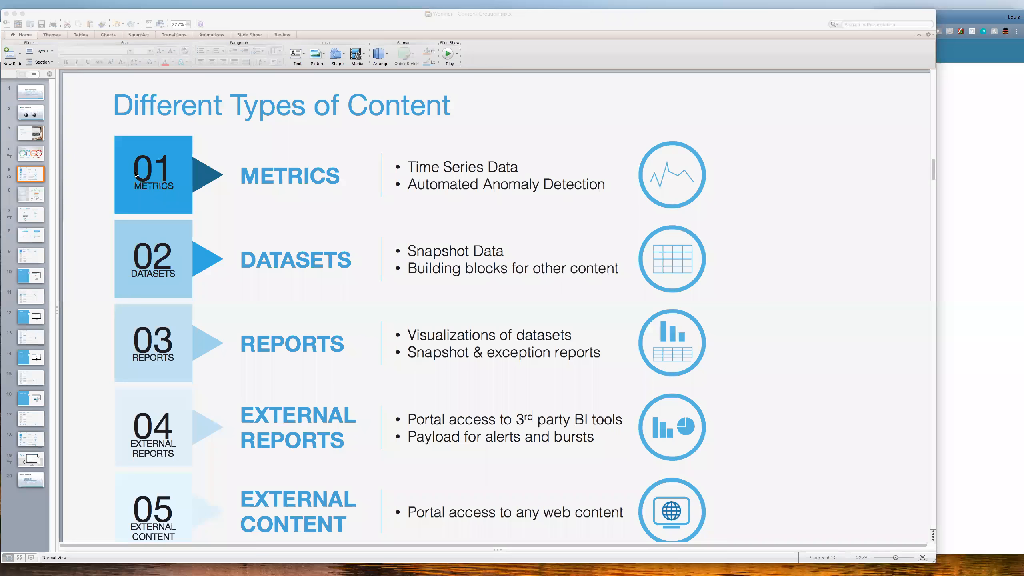
pyautogui.press('super+Tab')
# Open all data of the Daily Sales Dataset Webinar dataset and start building metrics from it
pyautogui.click(680, 50)
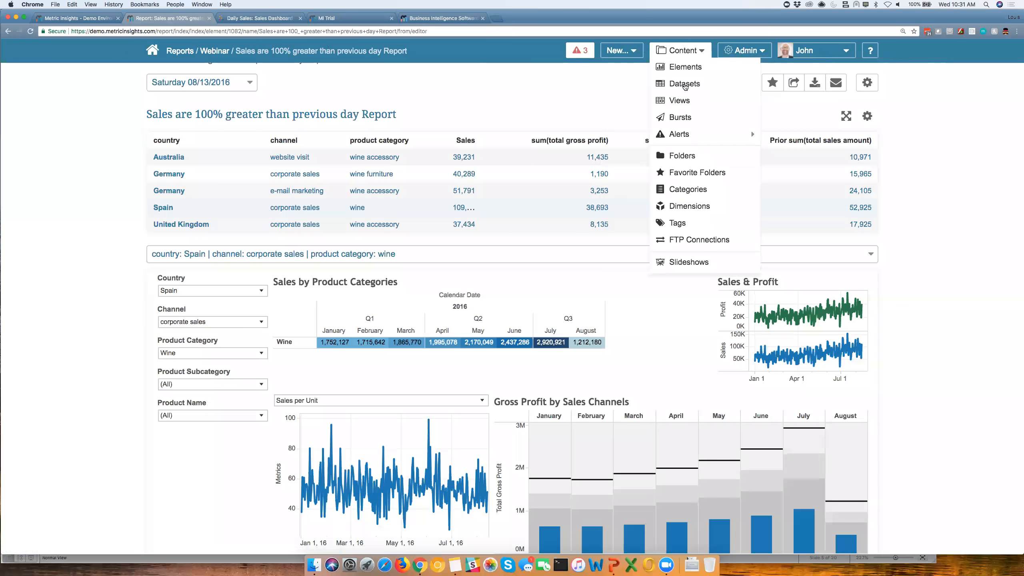
pyautogui.click(690, 85)
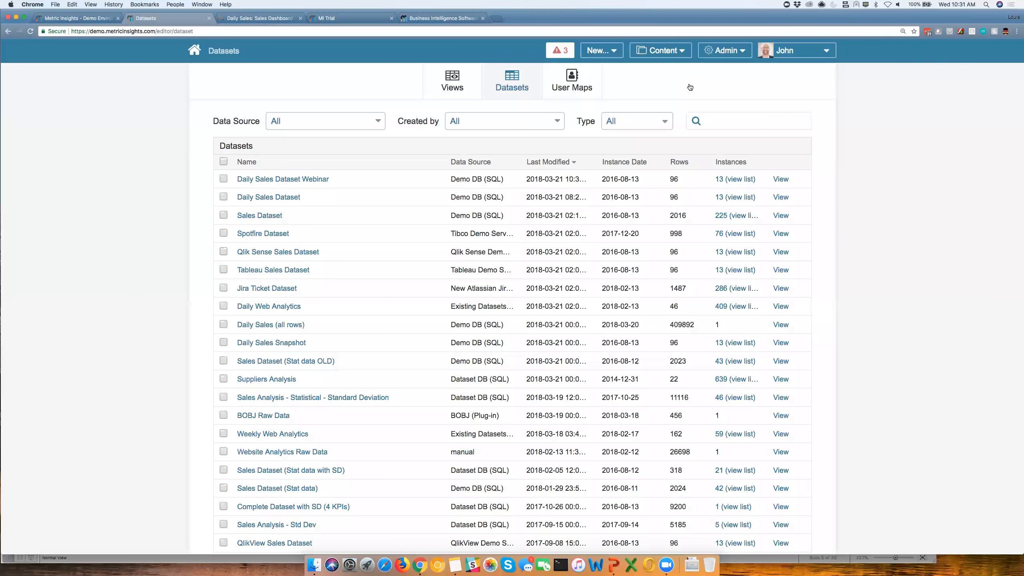
pyautogui.click(784, 180)
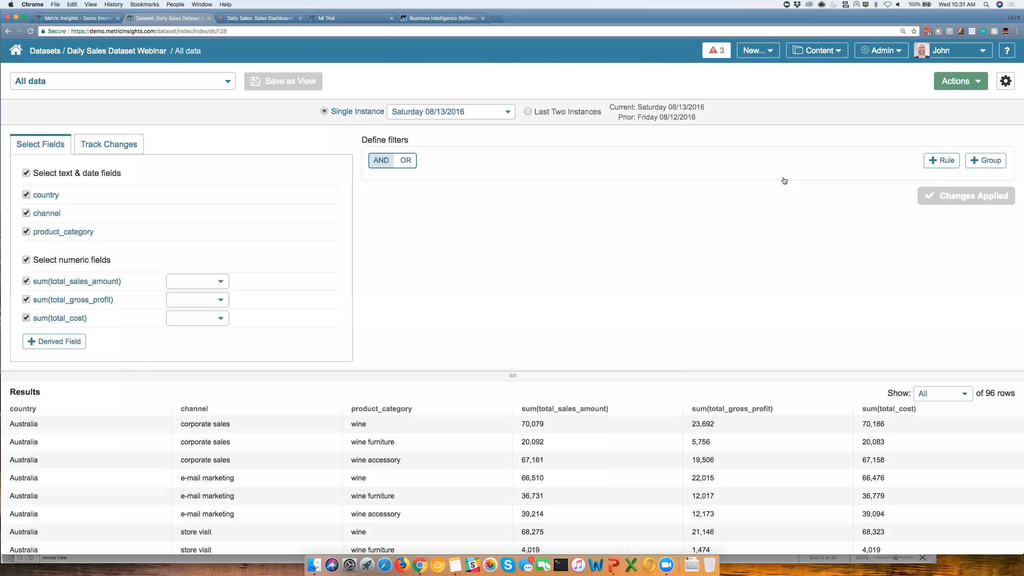
pyautogui.click(978, 85)
pyautogui.click(949, 104)
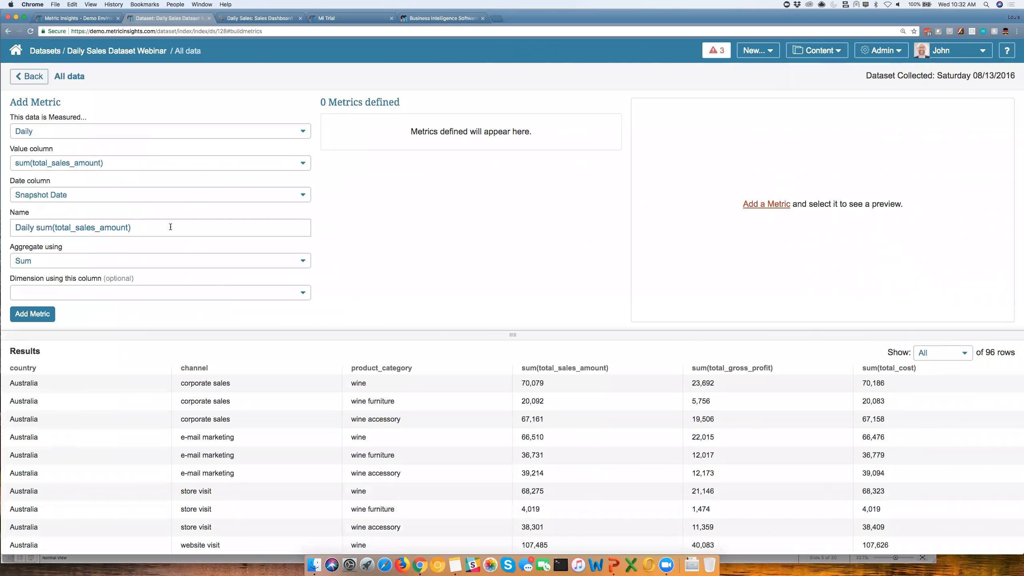
# Name the new metric Daily Sales (DS) and dimension it using the country column
pyautogui.click(53, 228)
pyautogui.write('Da')
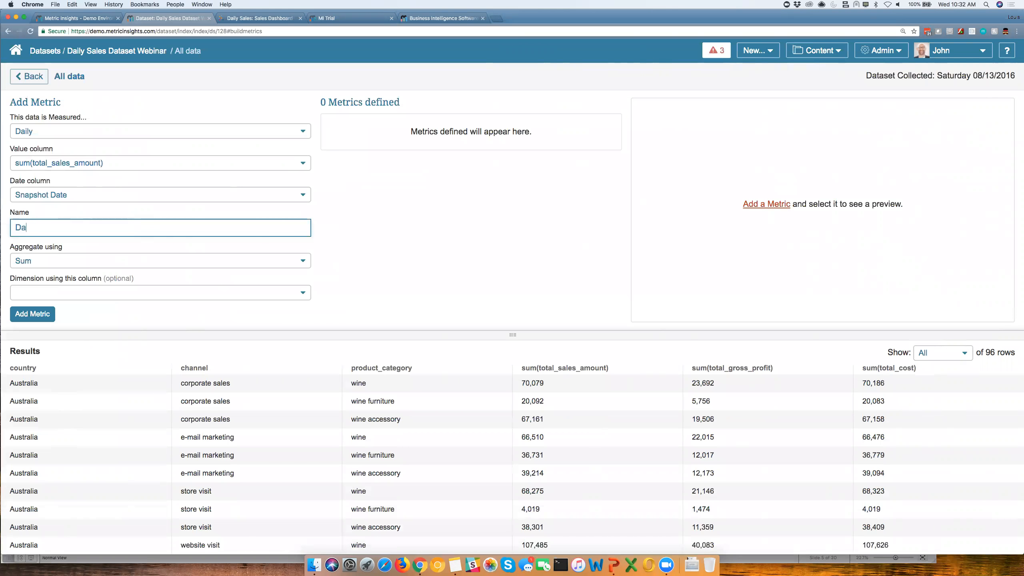
pyautogui.write('ily Sales (DS)')
pyautogui.click(40, 292)
pyautogui.click(42, 301)
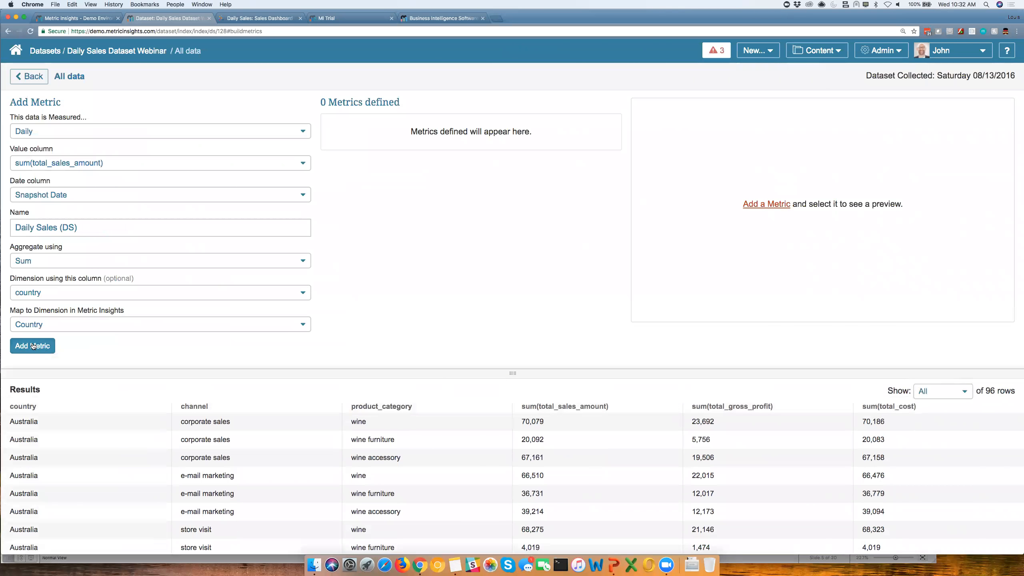
# Add the Daily Sales (DS) metric to the defined metrics, then build it and view it on the homepage
pyautogui.click(33, 345)
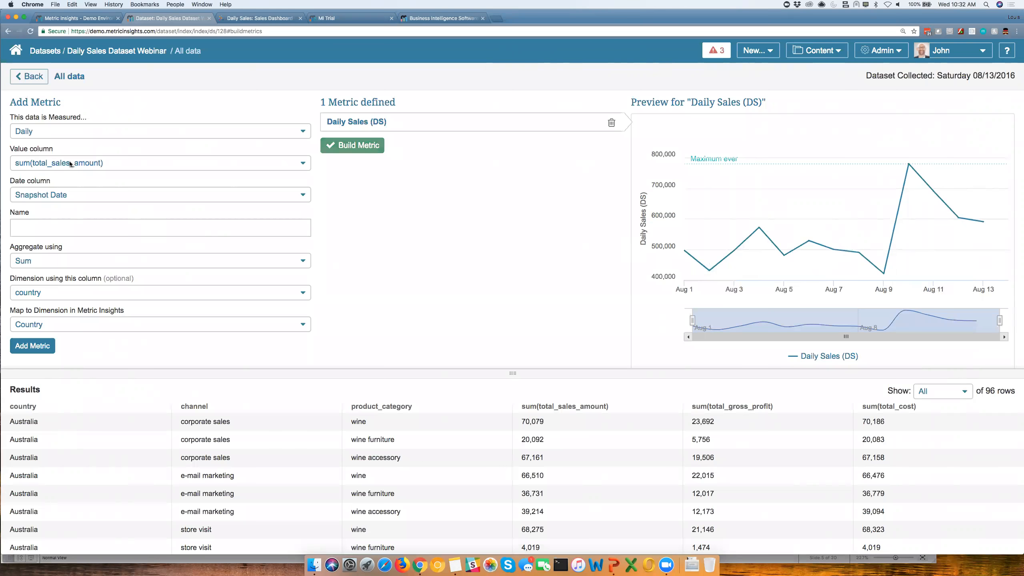
pyautogui.click(363, 149)
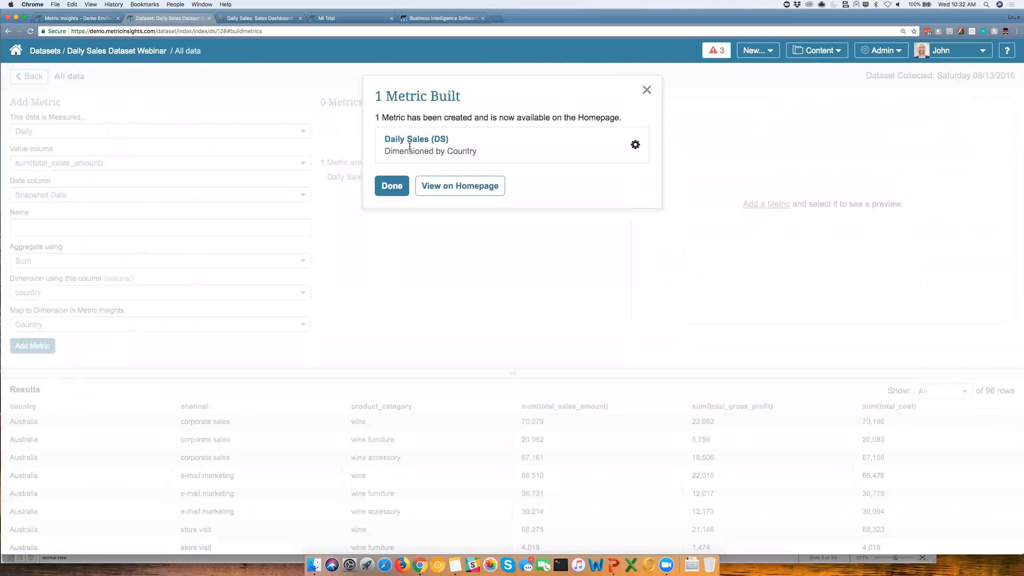
pyautogui.click(449, 186)
pyautogui.press('super+Tab')
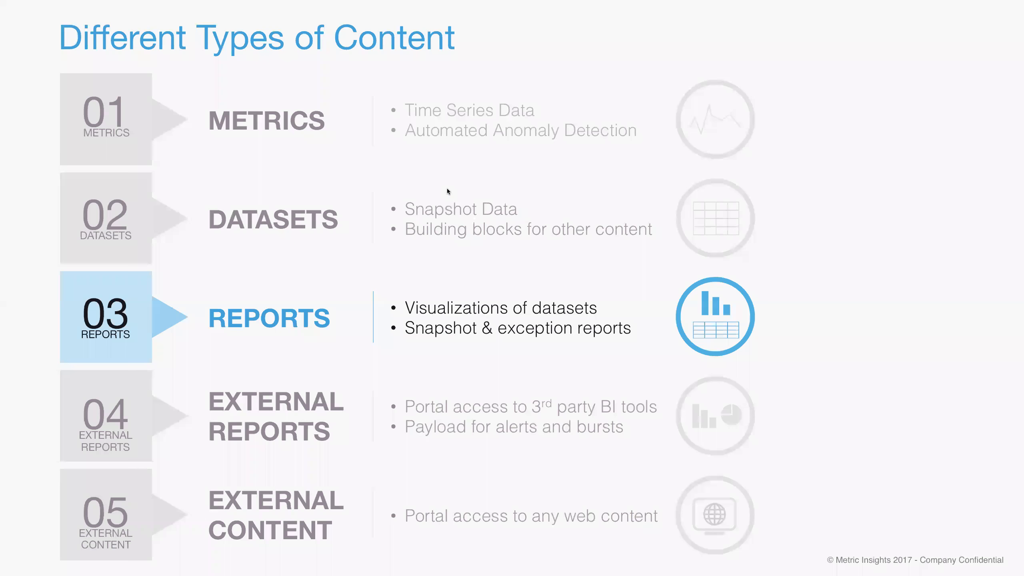
pyautogui.press('Right')
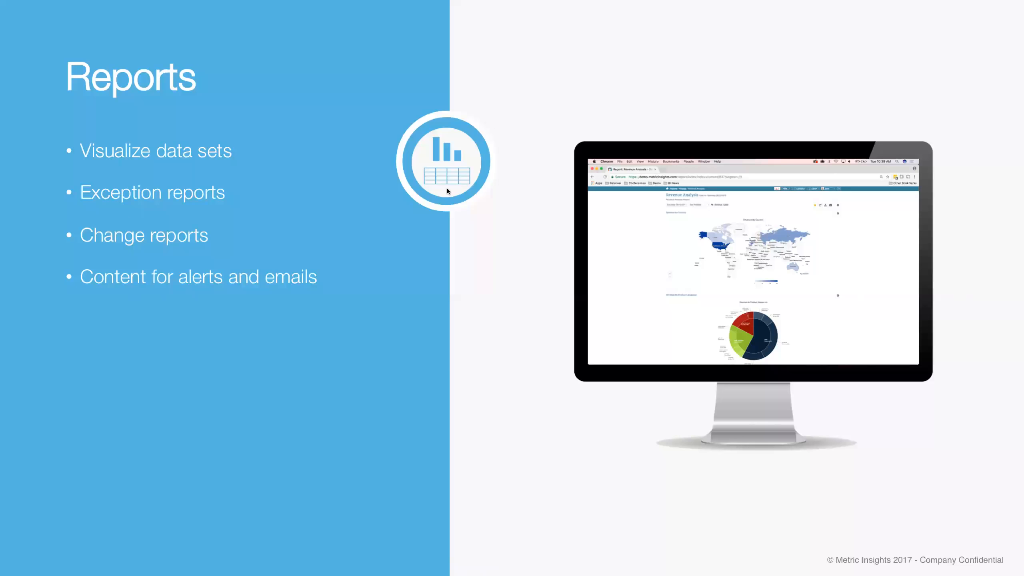
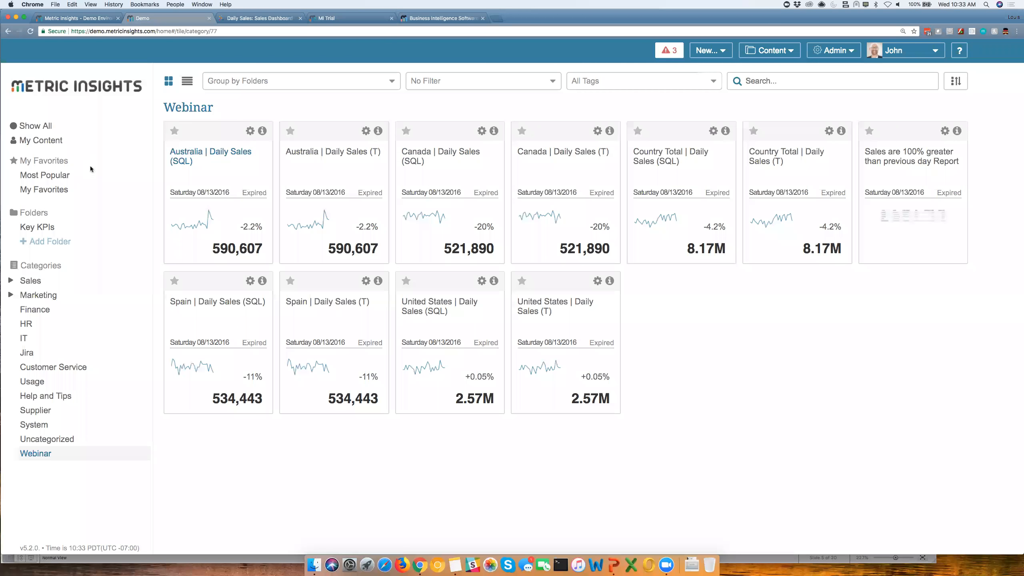
# Show the My Favorites content, and start a new PowerBI external report named Daily Sales (PBI)
pyautogui.click(46, 190)
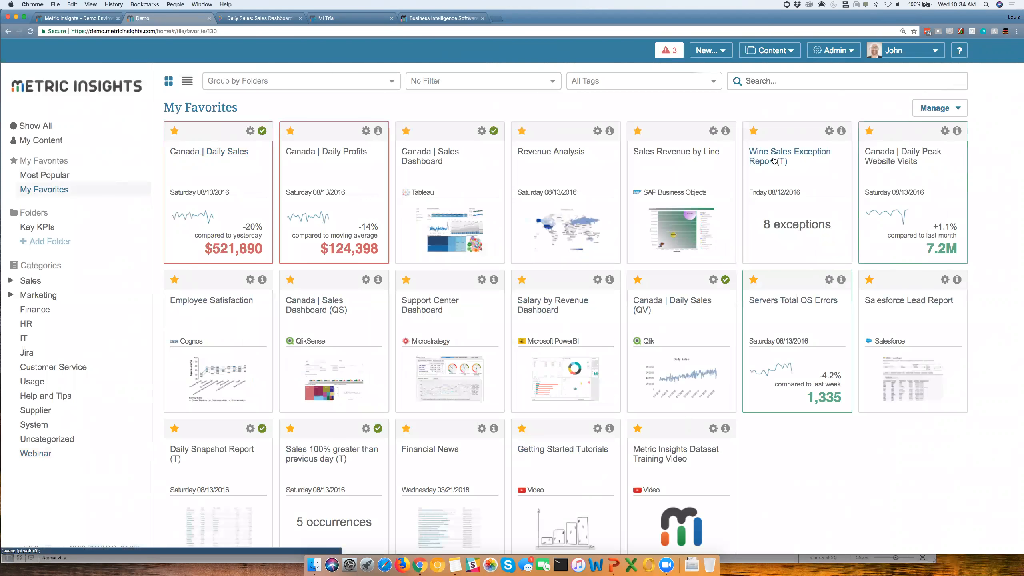
pyautogui.click(717, 56)
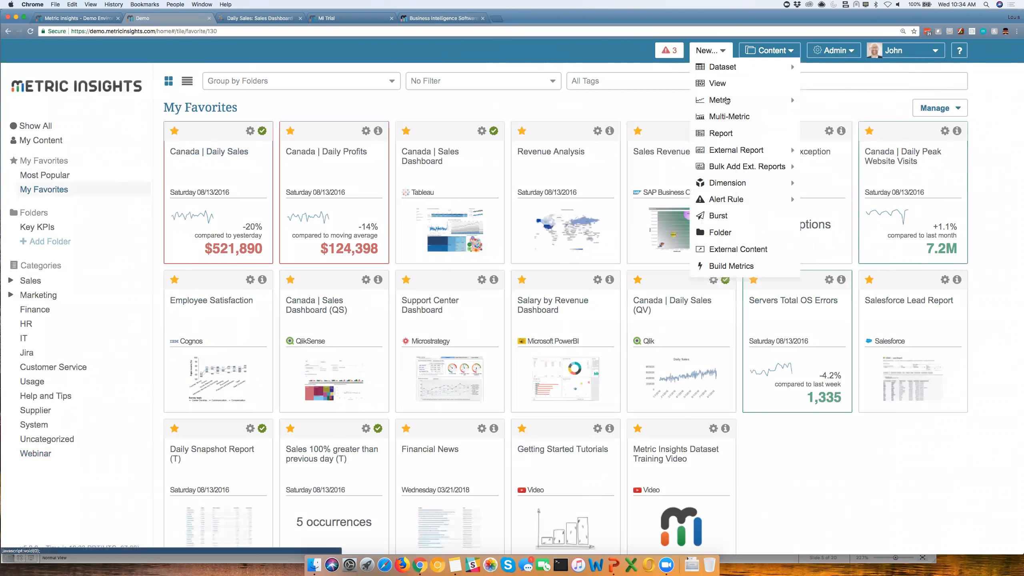
pyautogui.moveTo(737, 155)
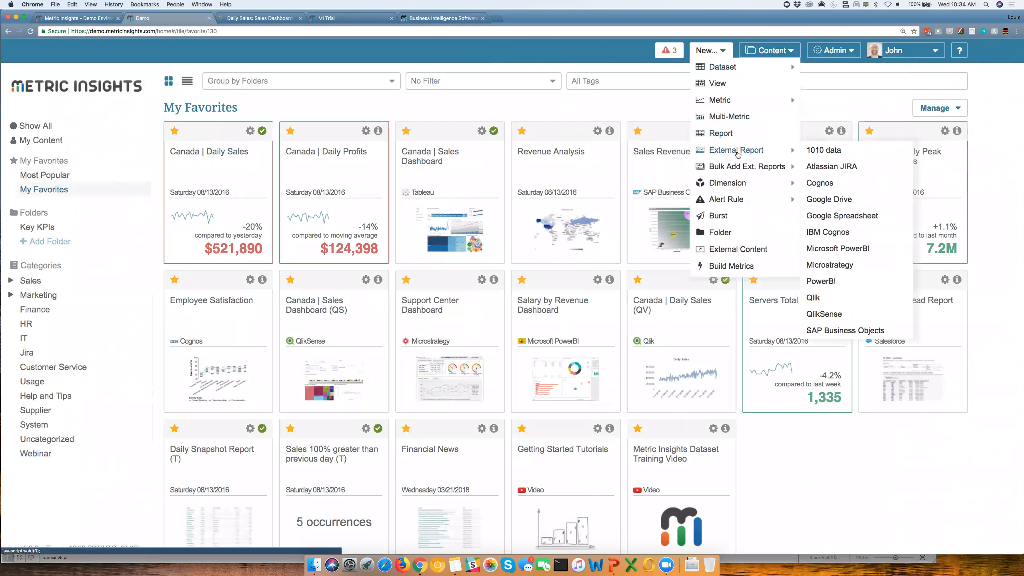
pyautogui.click(832, 282)
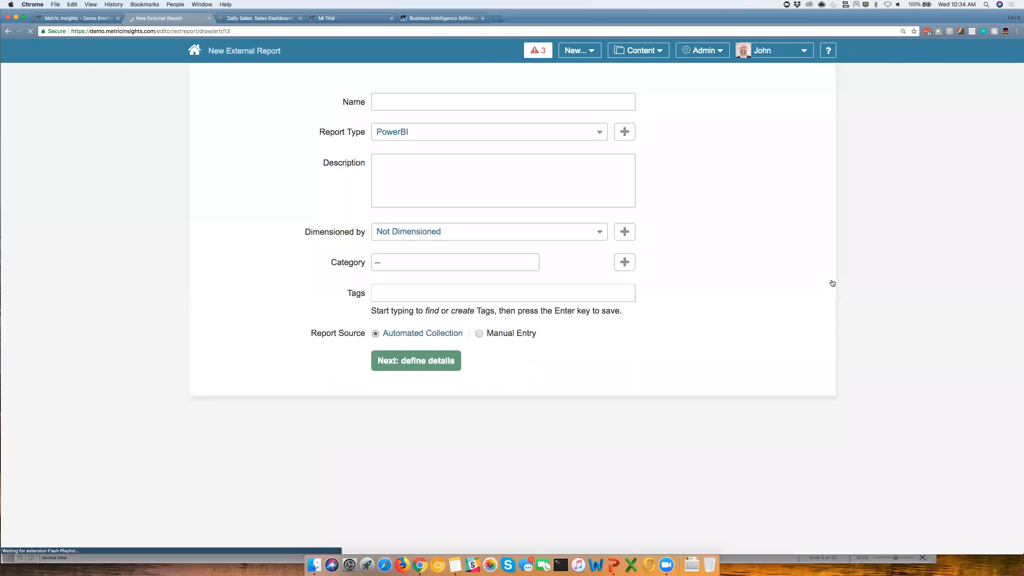
pyautogui.click(446, 102)
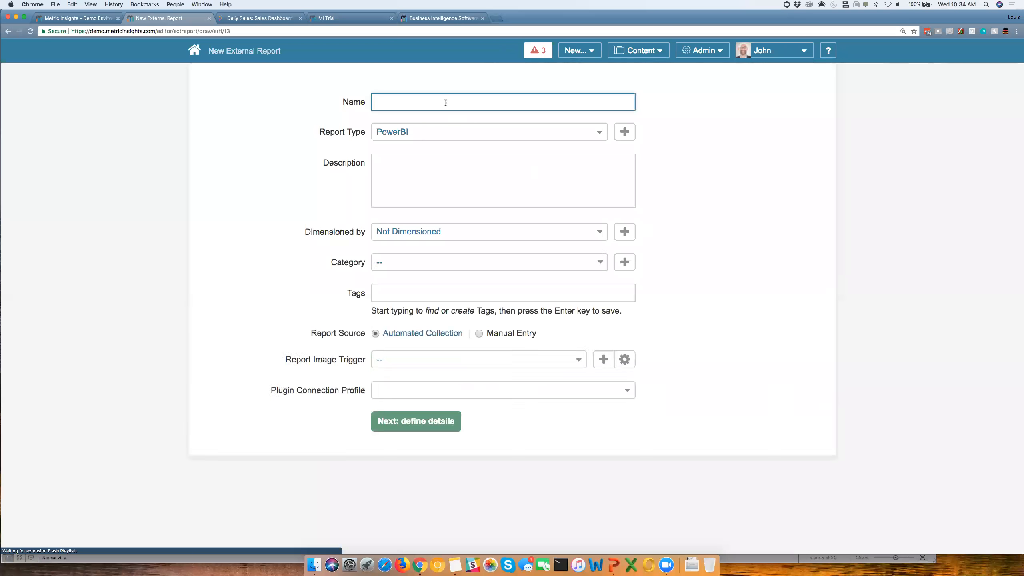
pyautogui.write('Daily Sales (PBI)')
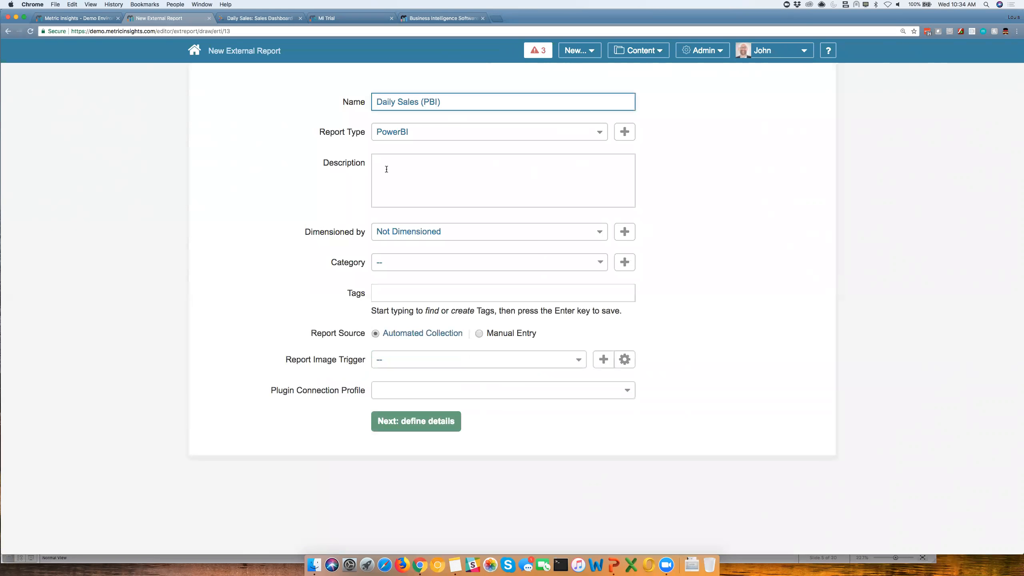
# Assign the external report to the Webinar category and set its image trigger to daily-reporting-refresh
pyautogui.click(390, 261)
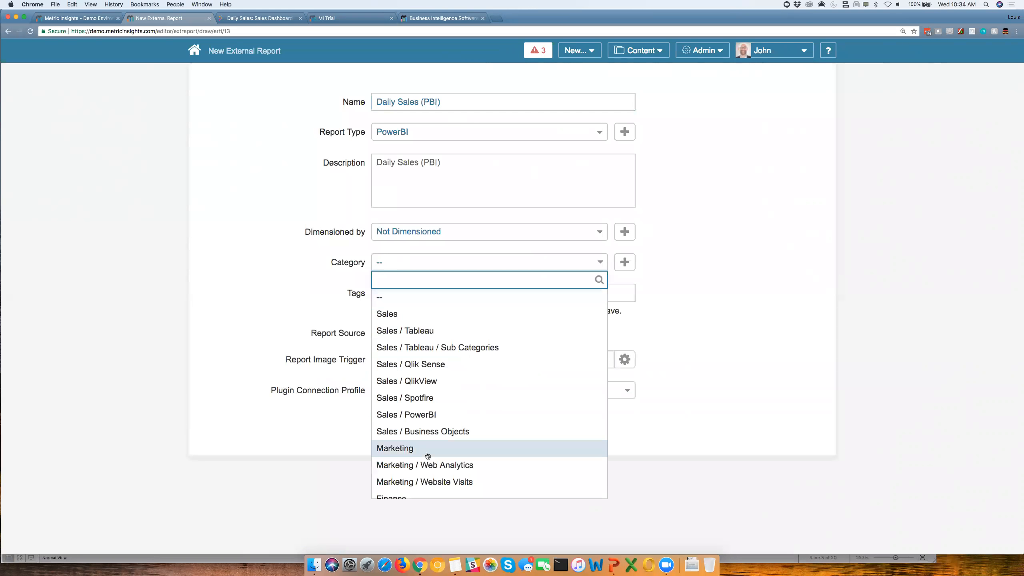
pyautogui.scroll(-3, 427, 455)
pyautogui.scroll(-5, 427, 456)
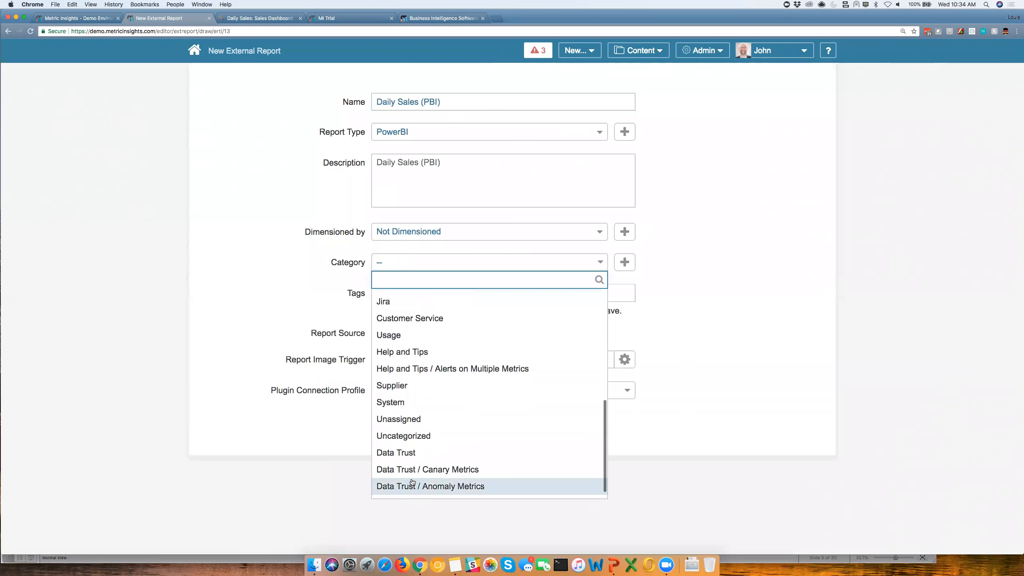
pyautogui.scroll(-1, 418, 452)
pyautogui.click(402, 489)
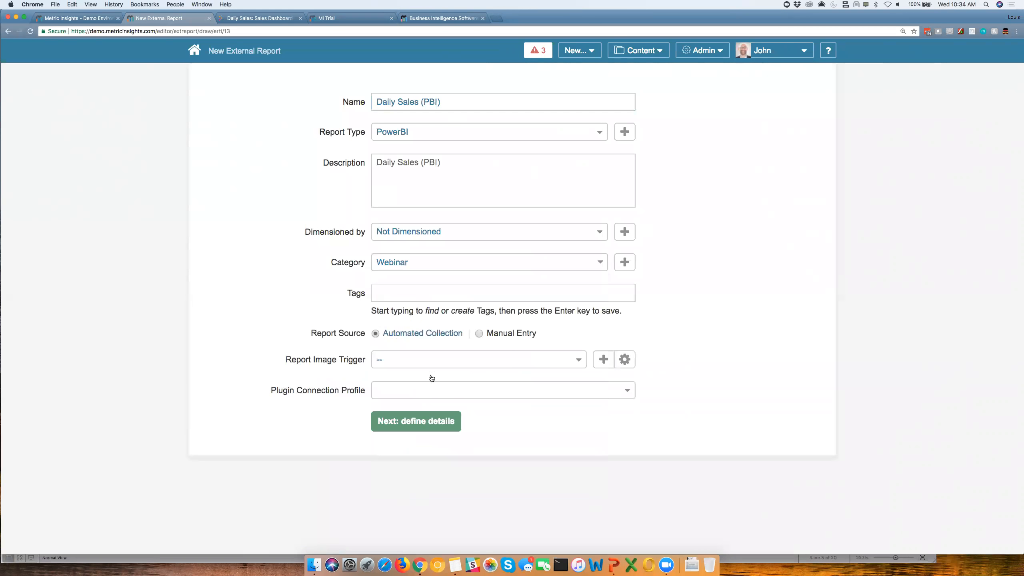
pyautogui.click(403, 359)
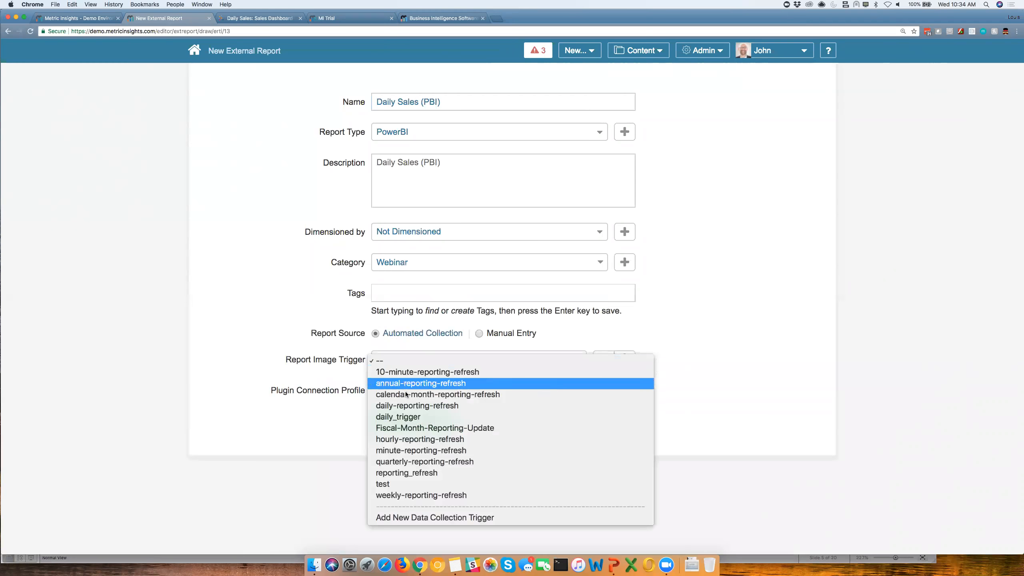
pyautogui.click(410, 405)
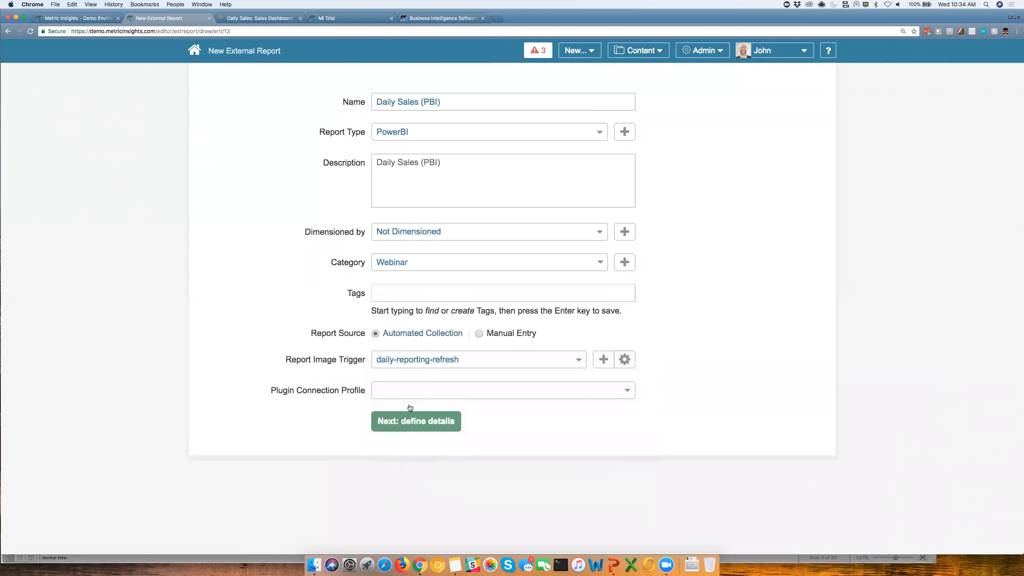
# Connect the report through the Microsoft PowerBI - Microsoft PowerBI Data Source profile, select the Daily Sales 2016 dashboard, and continue to its details
pyautogui.click(408, 392)
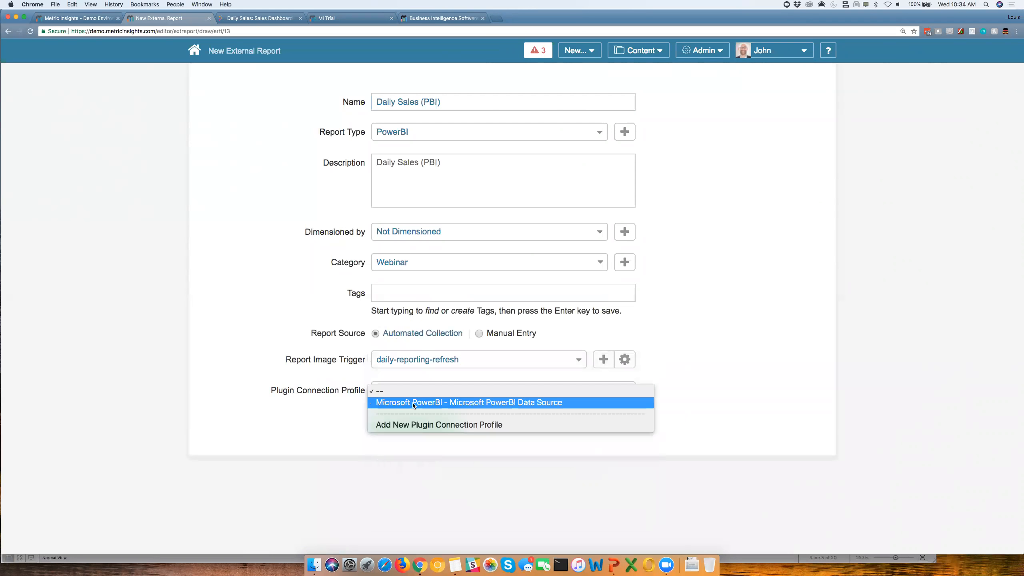
pyautogui.click(413, 403)
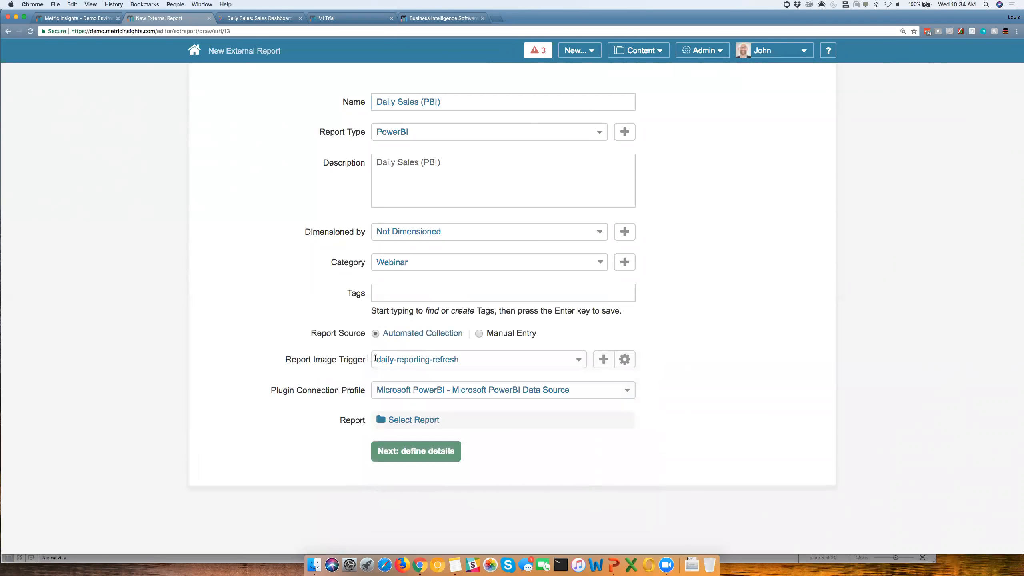
pyautogui.click(411, 420)
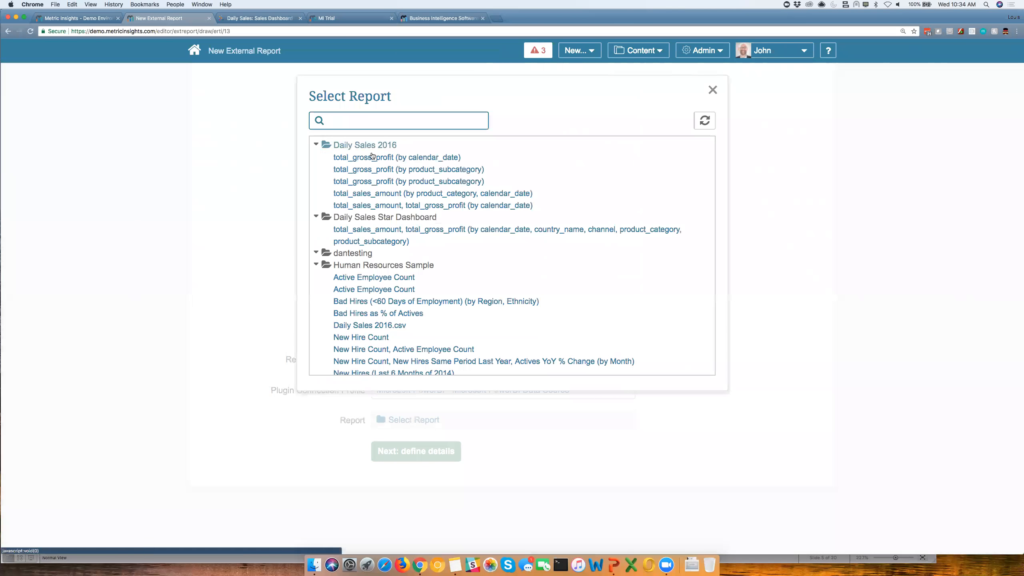
pyautogui.click(370, 145)
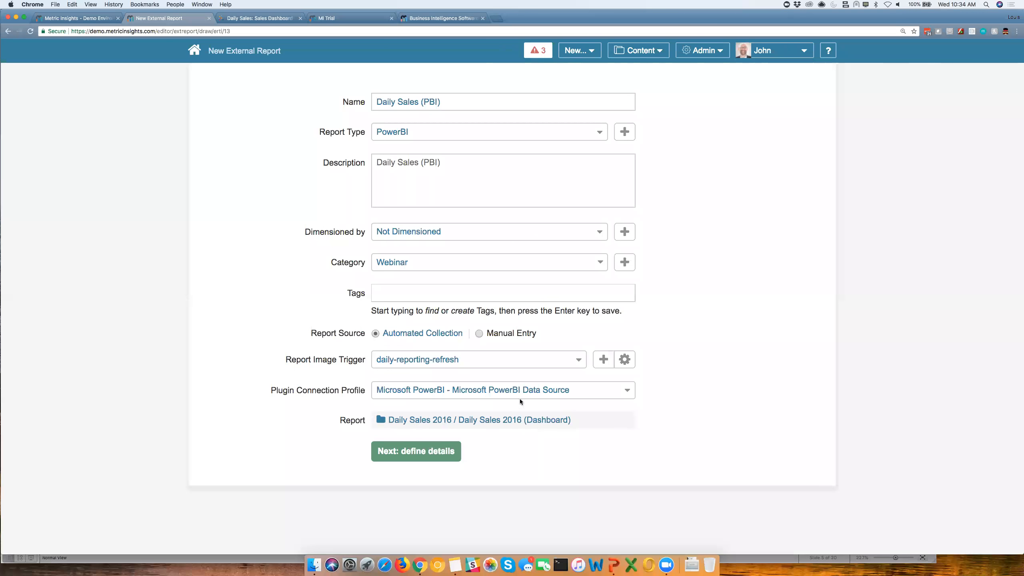
pyautogui.click(423, 449)
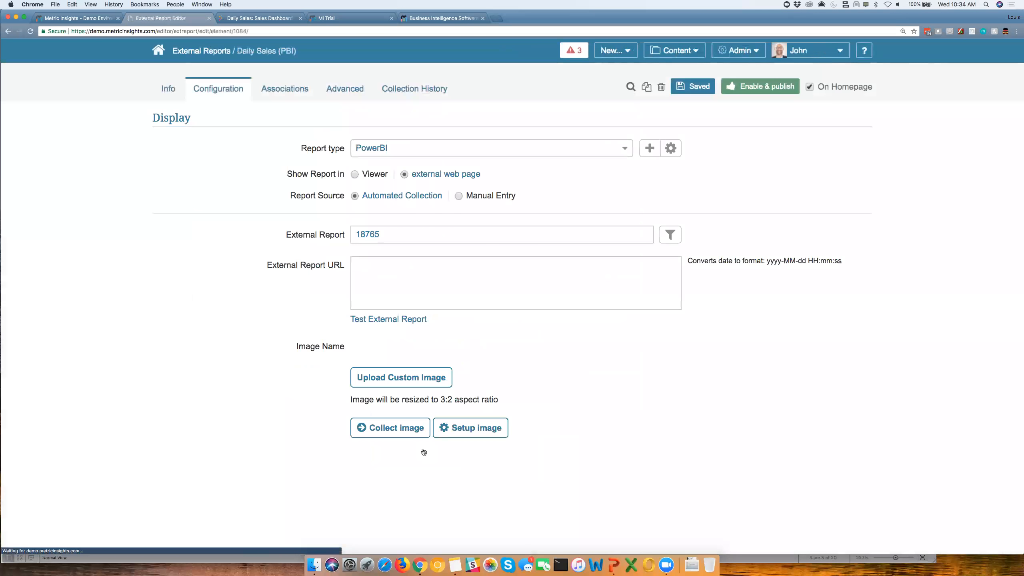
# Configure the Daily Sales (PBI) external report to show in the Viewer with a display size of 925
pyautogui.click(359, 175)
pyautogui.moveTo(369, 221); pyautogui.dragTo(330, 221)
pyautogui.write('925')
pyautogui.click(810, 282)
# Save the external report and collect its preview image, then enable and publish it
pyautogui.scroll(-7, 811, 283)
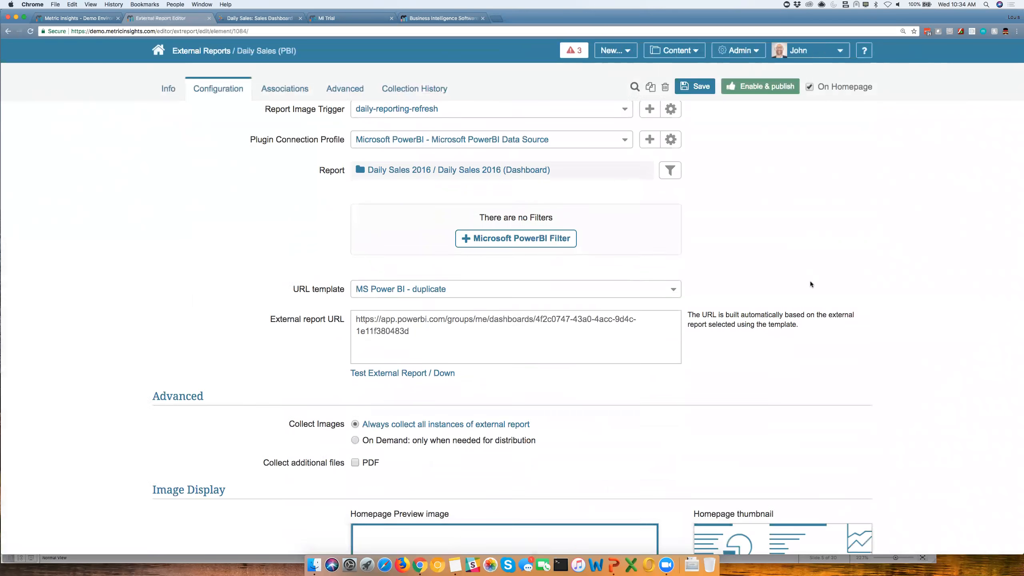
pyautogui.scroll(-2, 810, 283)
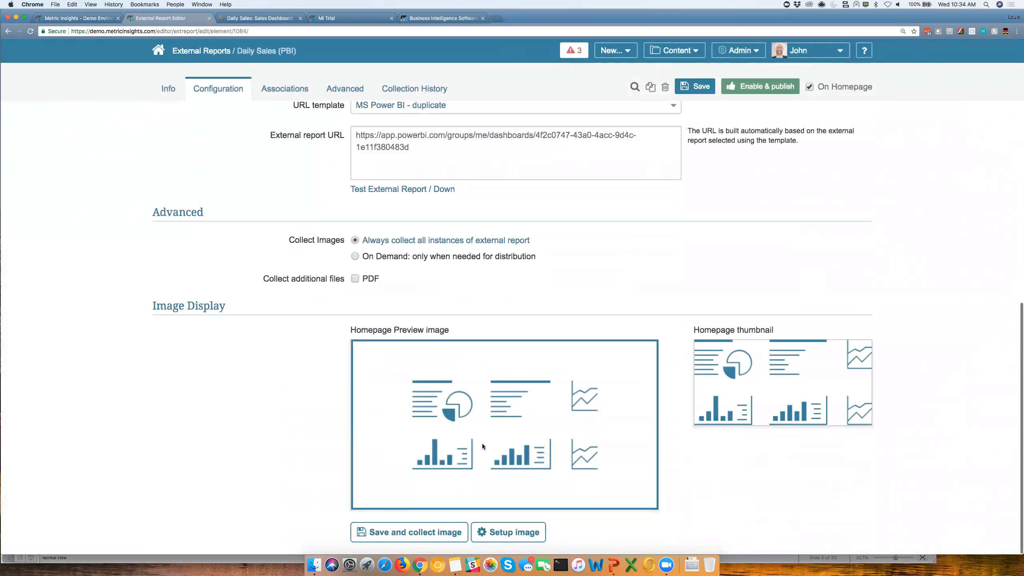
pyautogui.click(443, 526)
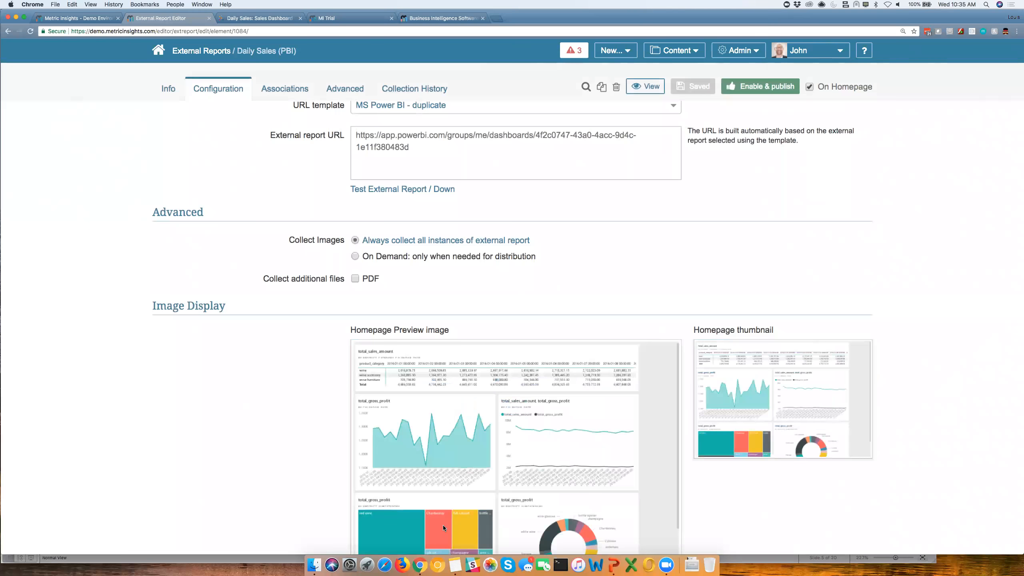
pyautogui.click(749, 87)
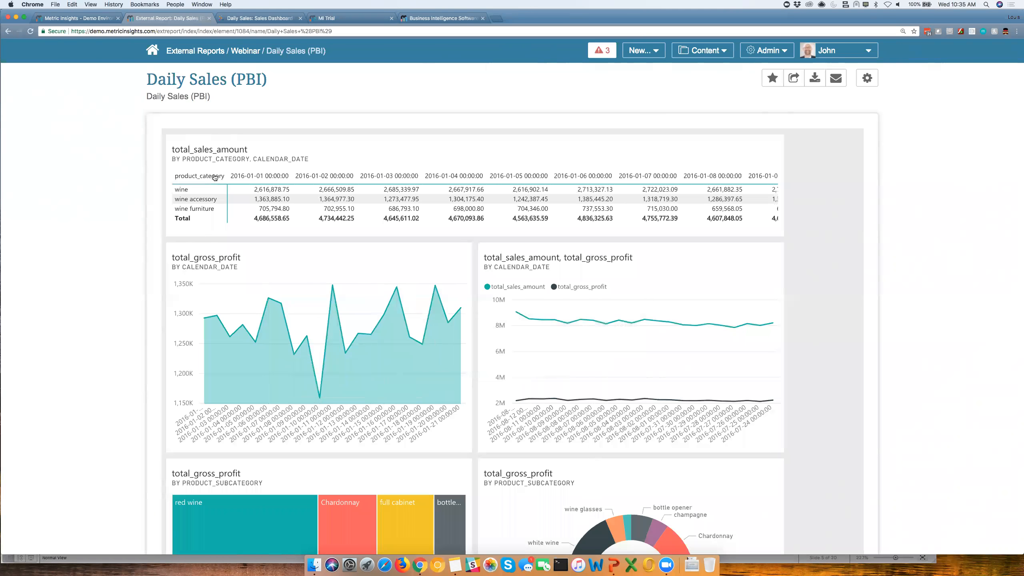
# Return to the homepage and view the Canada Sales Dashboard (QS) report from My Favorites
pyautogui.click(153, 53)
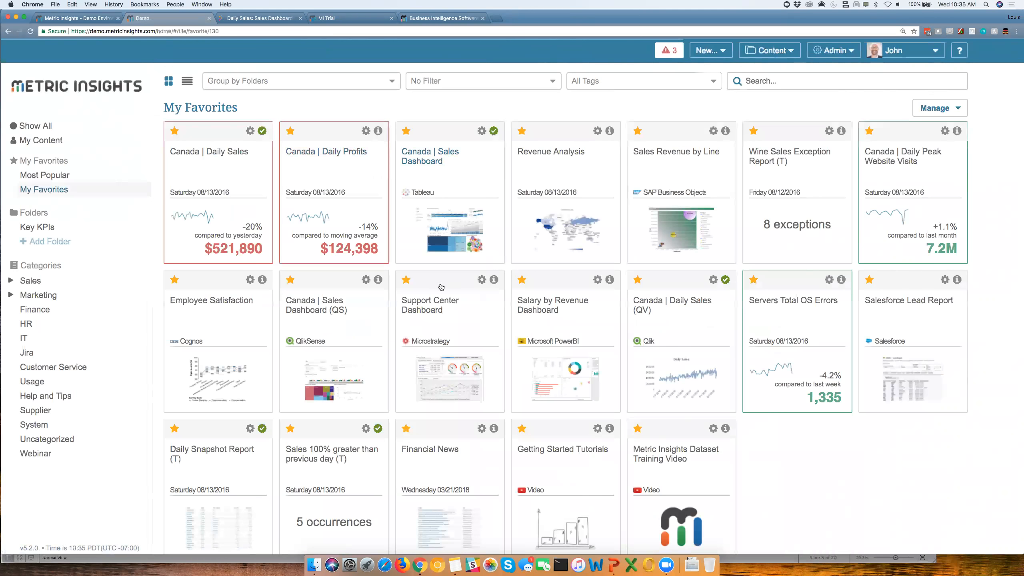
pyautogui.click(314, 308)
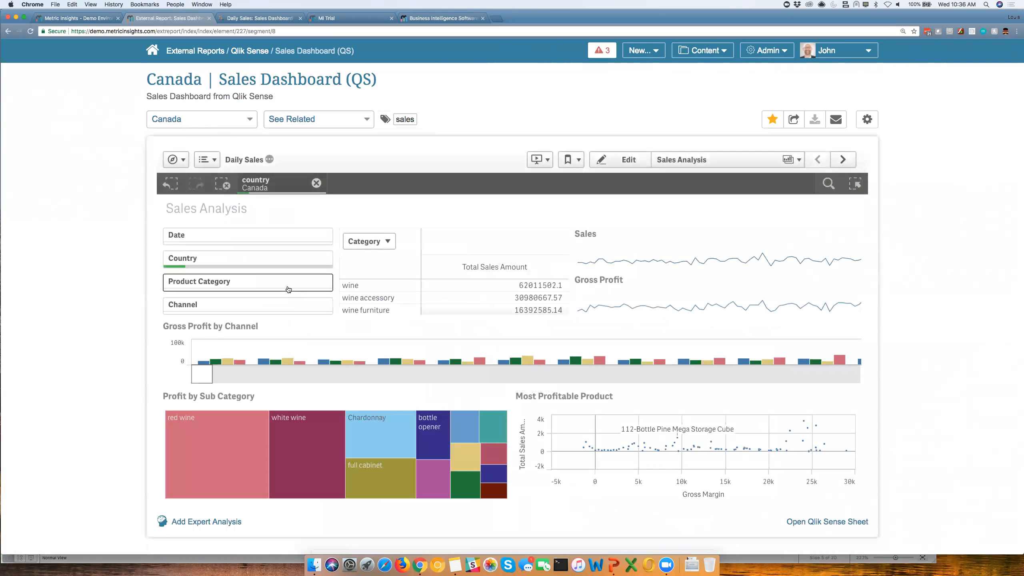
# Switch to the PowerPoint presentation and advance to External Content on the Different Types of Content slide
pyautogui.press('super+Tab')
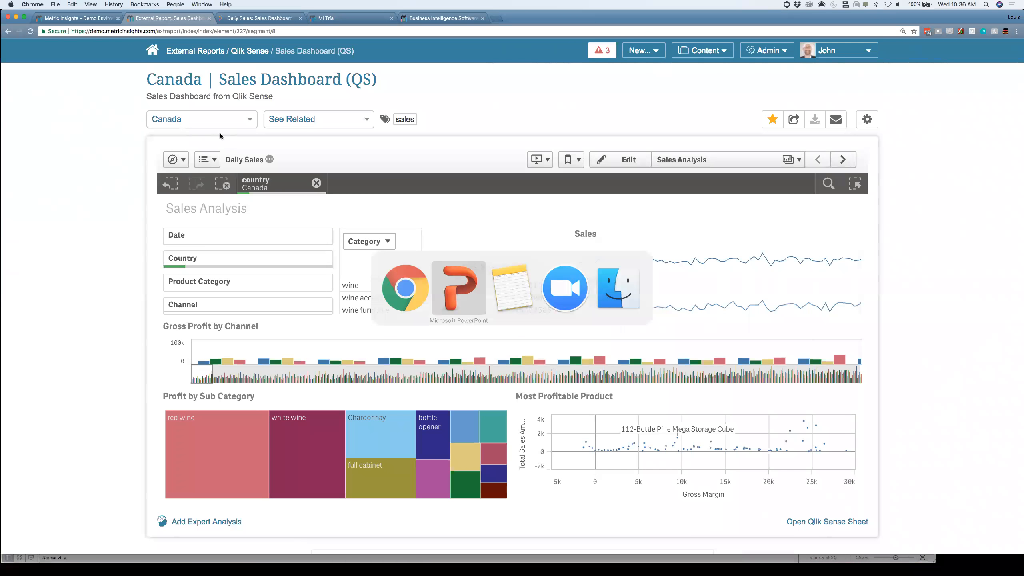
pyautogui.press('Right')
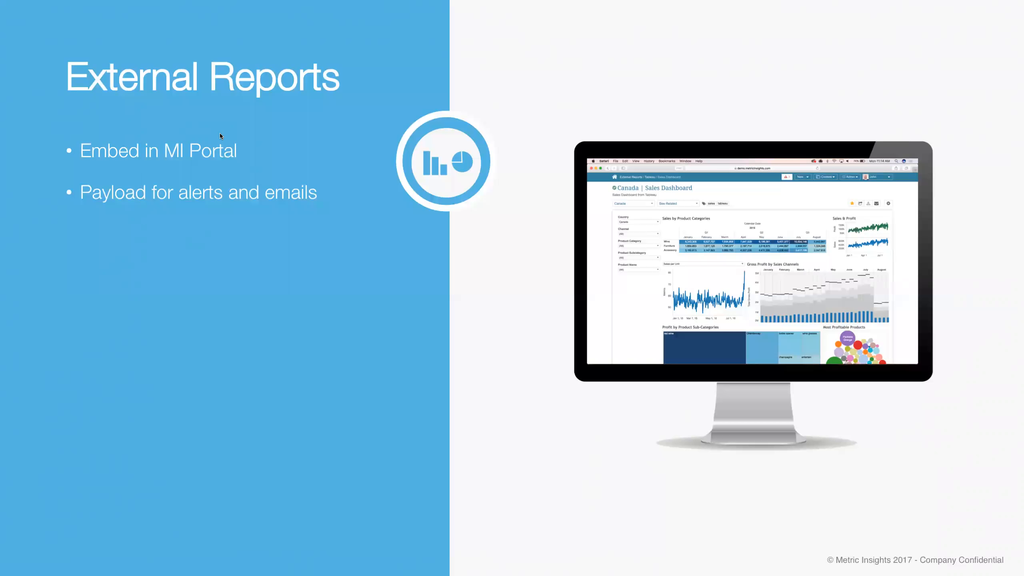
pyautogui.press('Right')
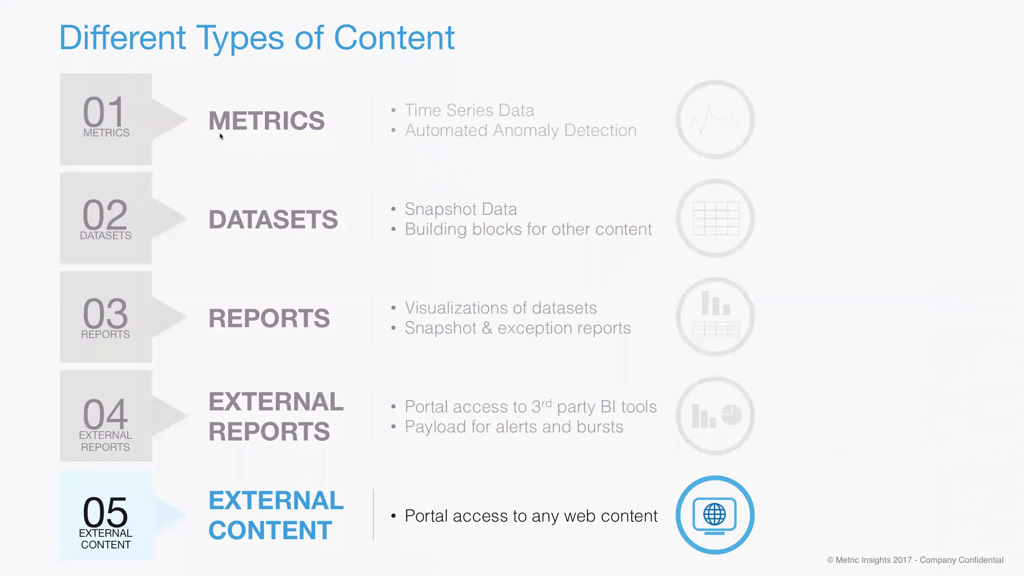